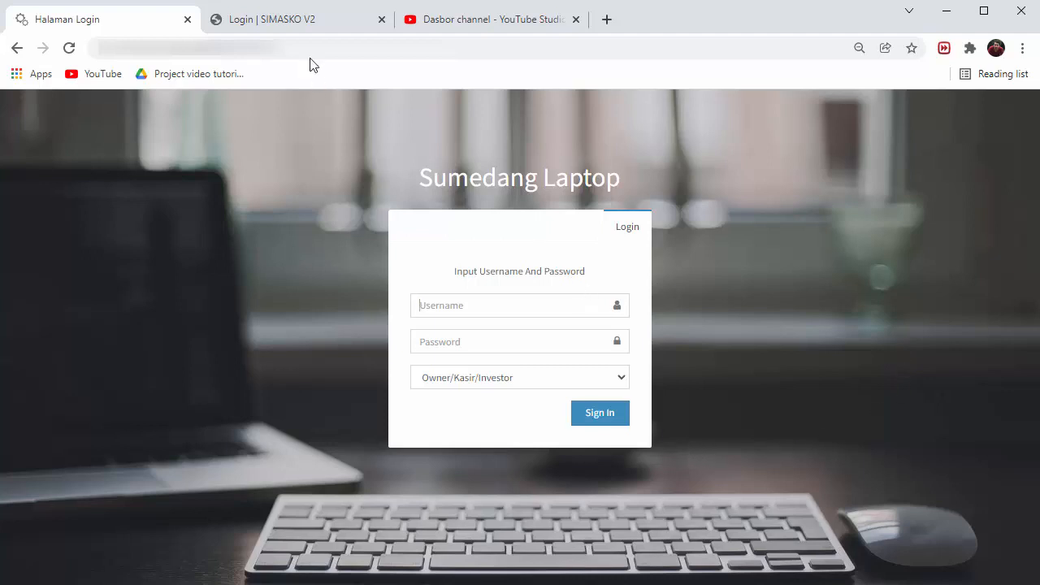
# Compare the Sumedang Laptop login page with the SIMASKO V.2 login page.
pyautogui.click(299, 16)
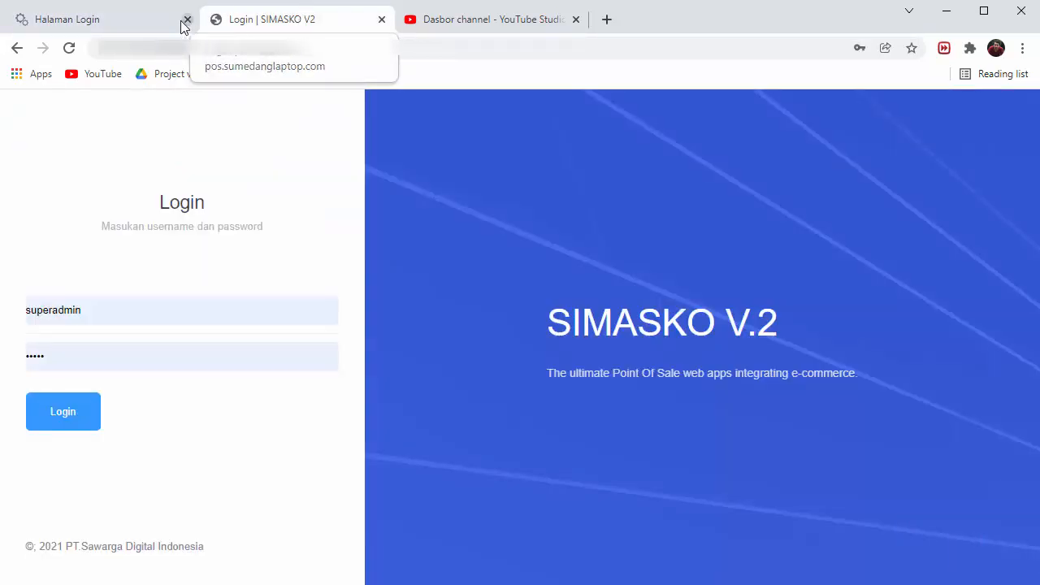
pyautogui.click(132, 21)
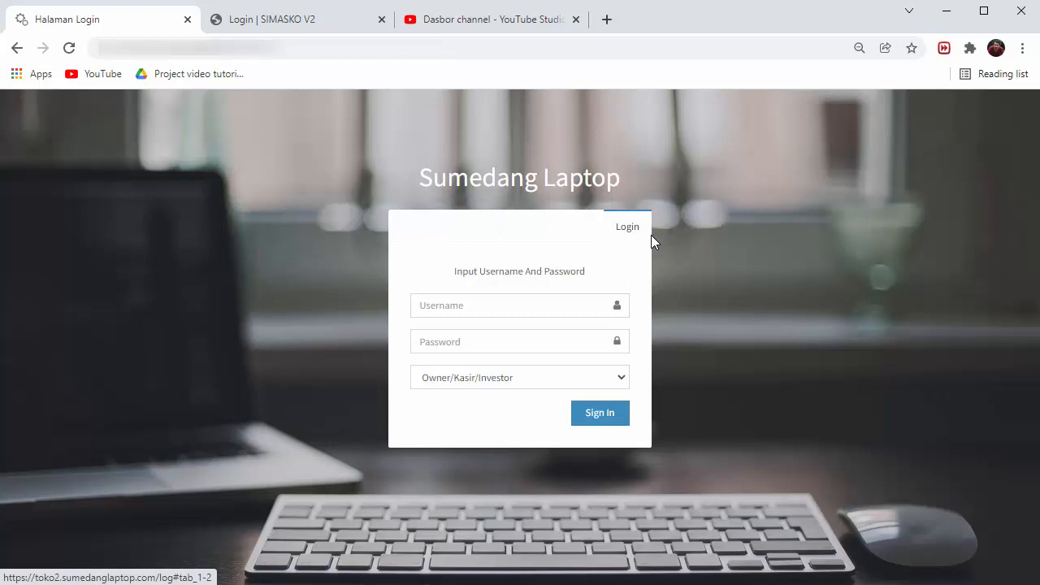
pyautogui.click(308, 23)
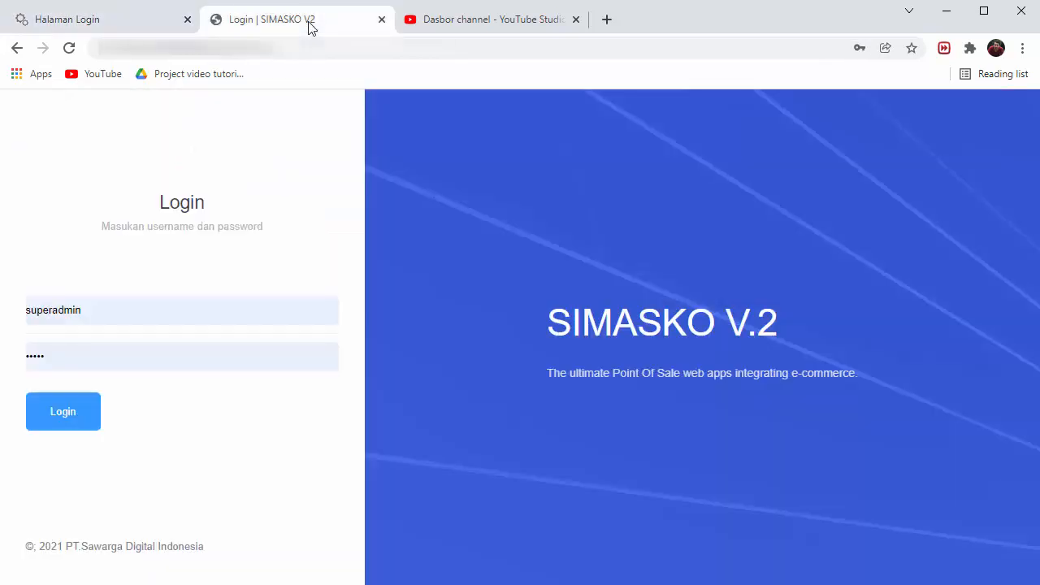
pyautogui.click(123, 26)
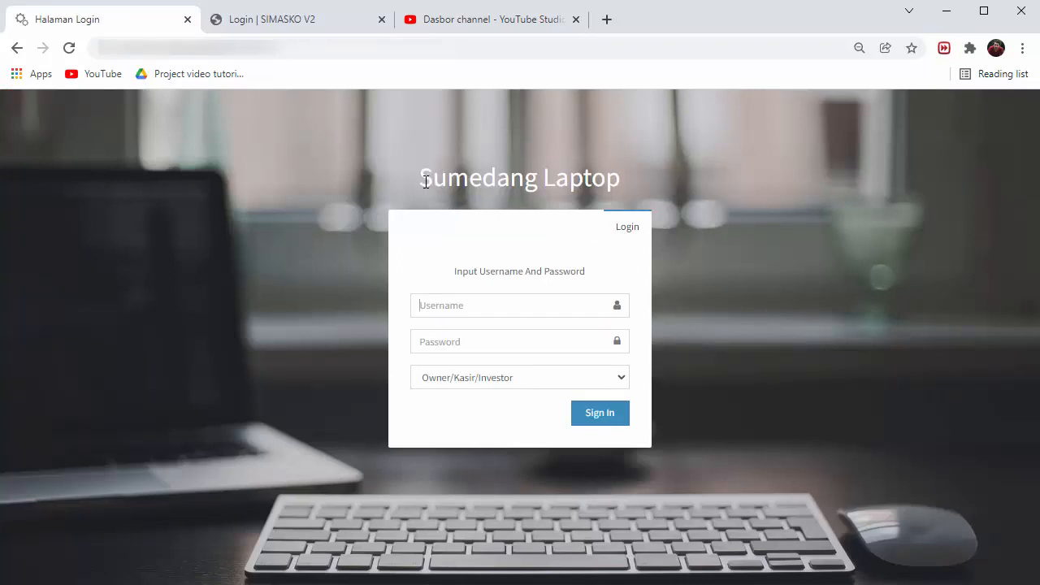
pyautogui.moveTo(430, 180); pyautogui.dragTo(643, 231)
pyautogui.click(299, 31)
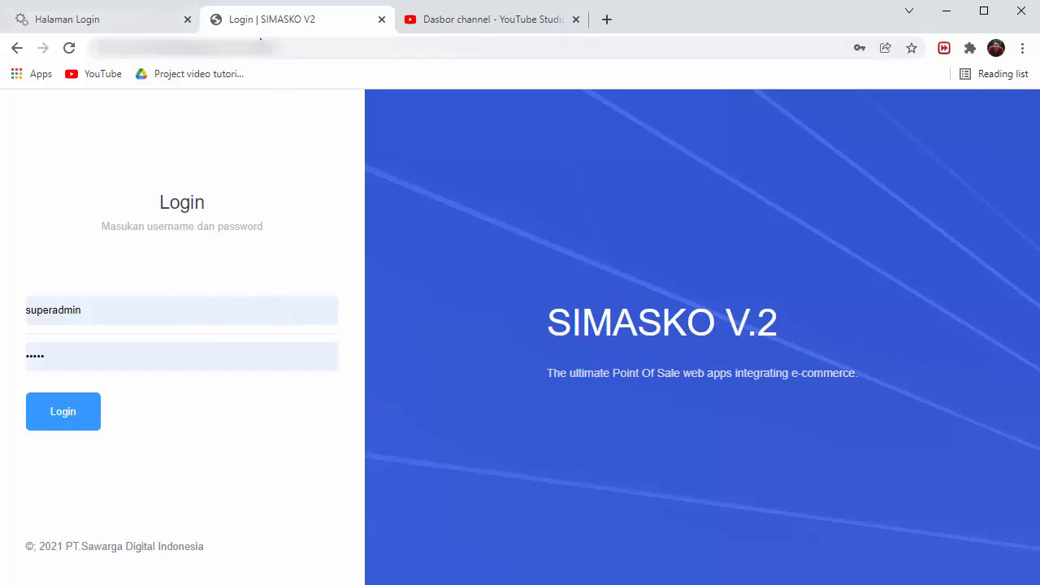
pyautogui.click(100, 22)
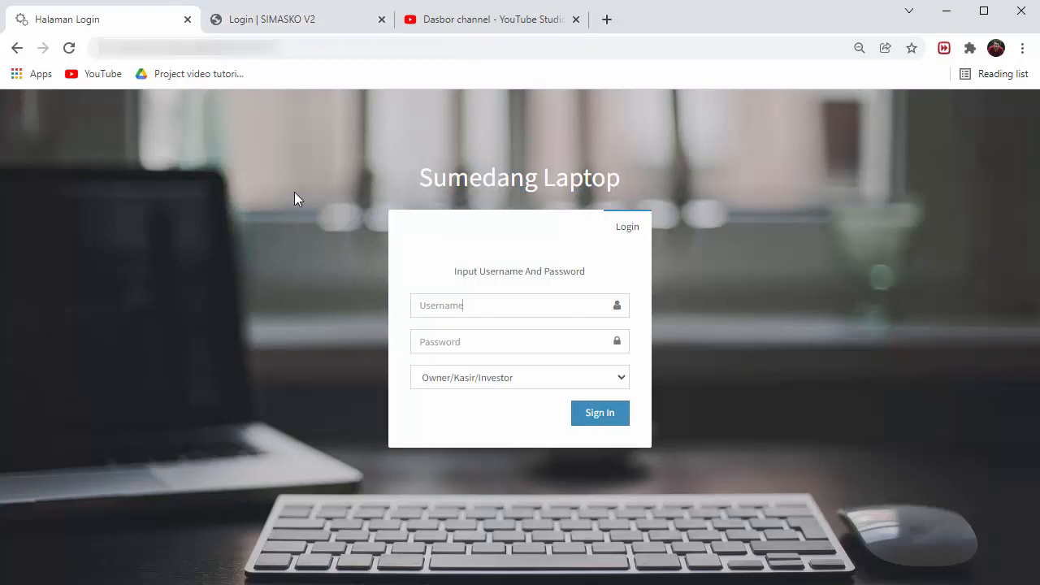
# Sign in to SIMASKO V.2 as superadmin with the prefilled credentials.
pyautogui.click(302, 24)
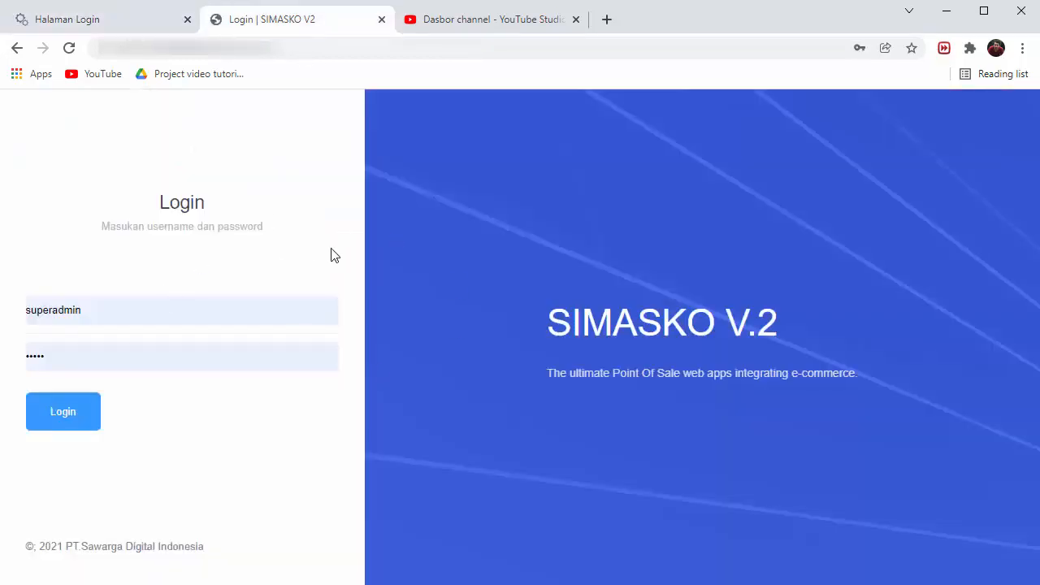
pyautogui.click(82, 429)
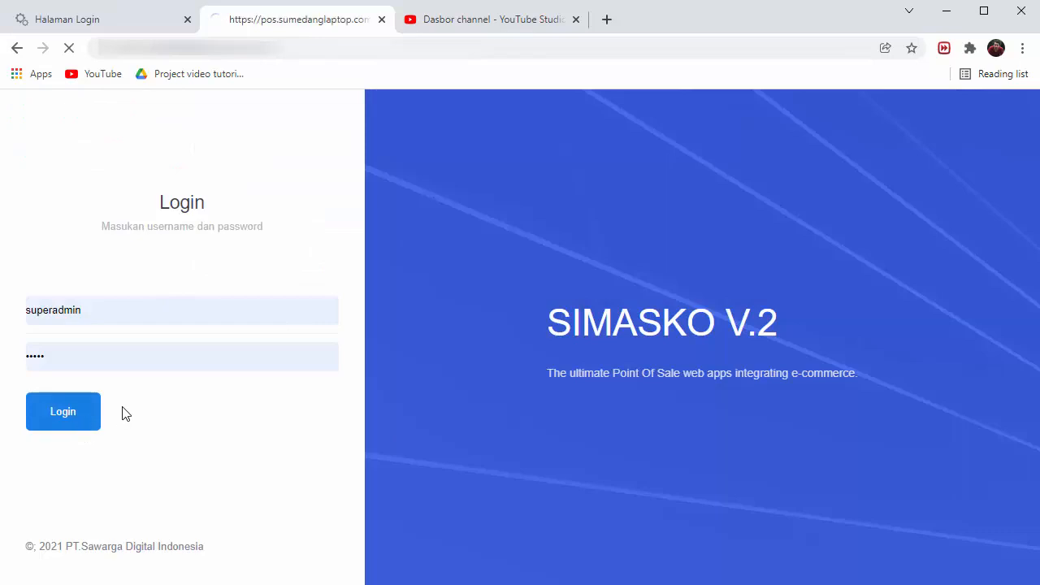
pyautogui.click(662, 265)
# Examine the dashboard's revenue and sales figures, best-selling products, top services and stock per store.
pyautogui.scroll(-4, 758, 295)
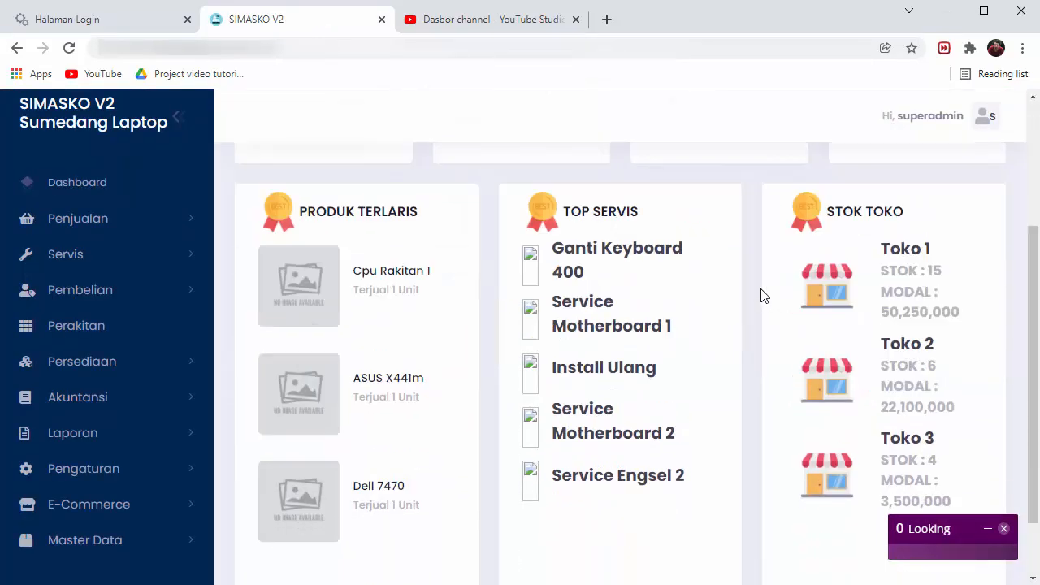
pyautogui.scroll(4, 764, 295)
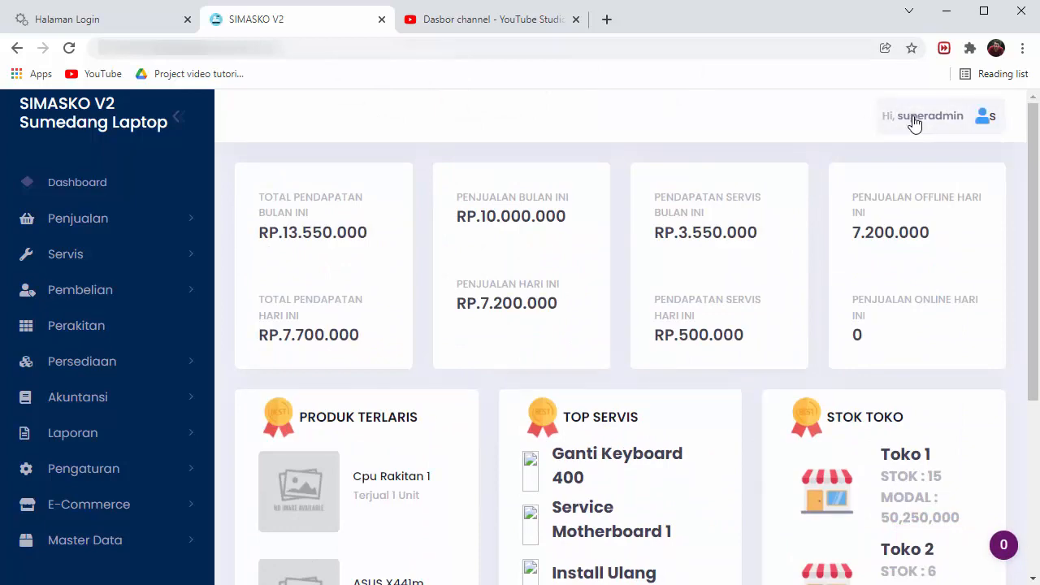
pyautogui.scroll(-4, 344, 348)
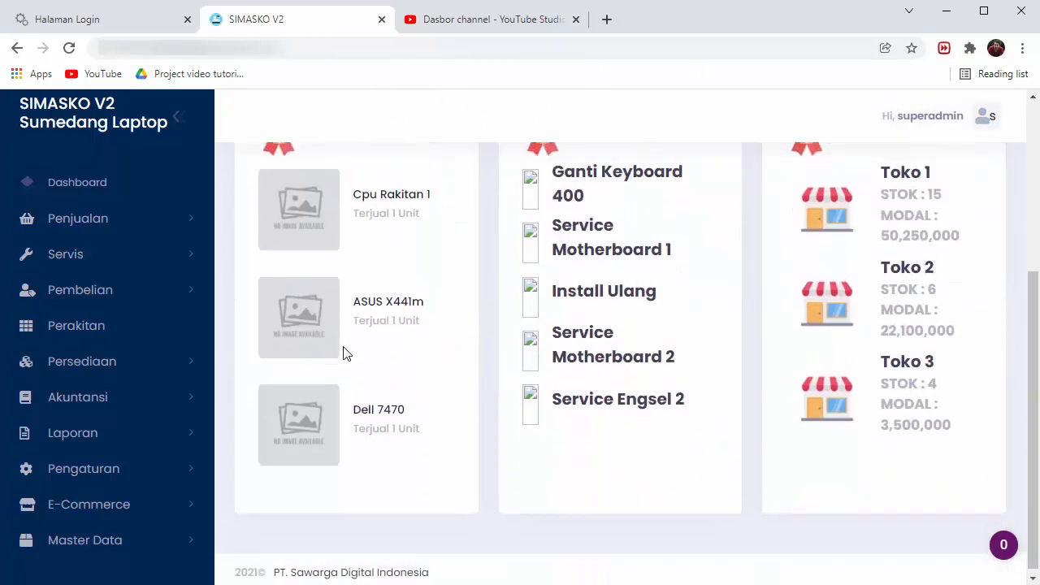
pyautogui.scroll(4, 343, 352)
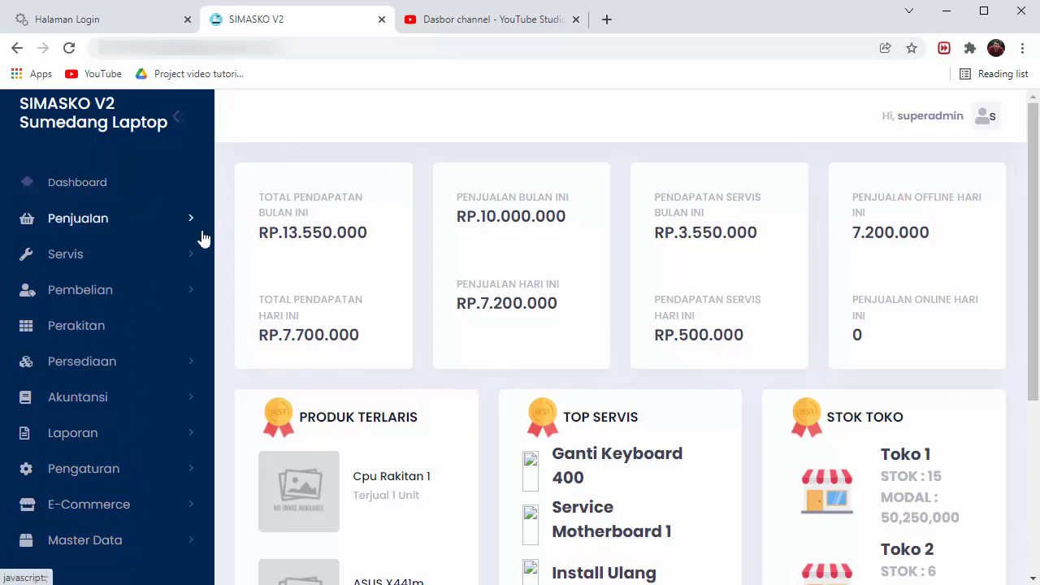
pyautogui.scroll(-4, 782, 387)
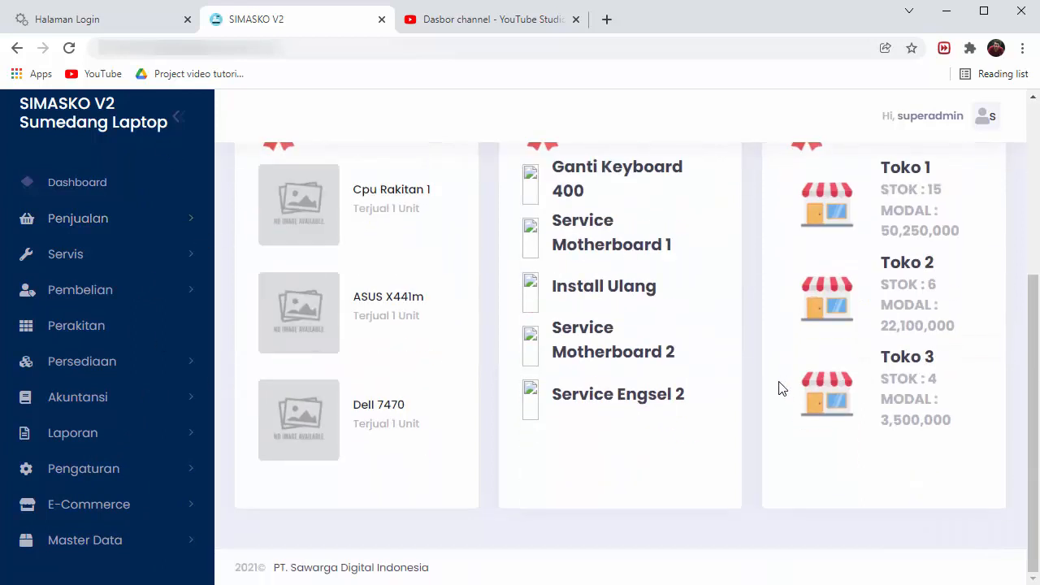
pyautogui.scroll(4, 782, 389)
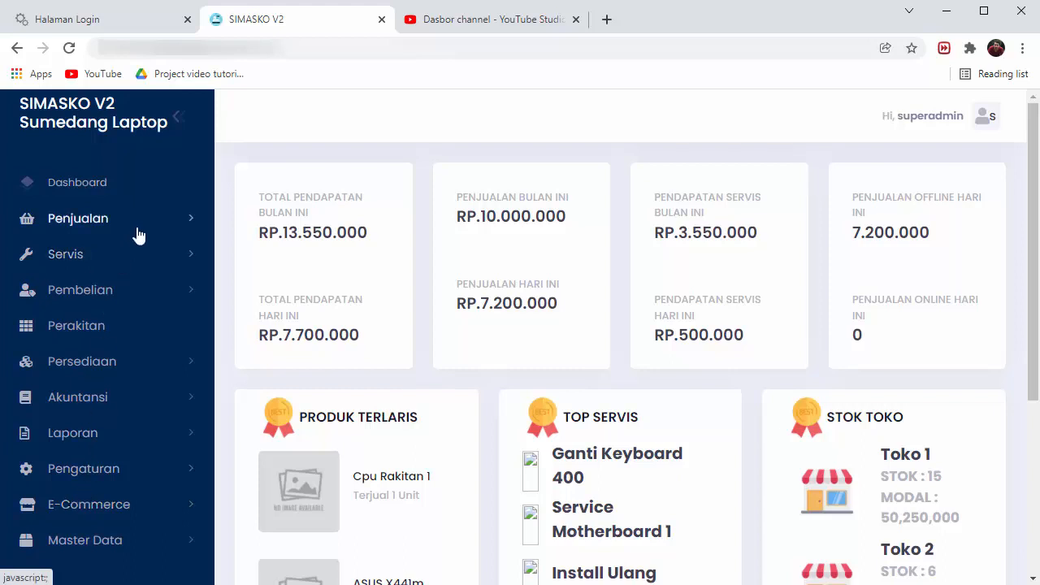
# Examine the Master Data entries including Data Lainnya, and revisit the Sumedang Laptop login page for comparison.
pyautogui.click(177, 540)
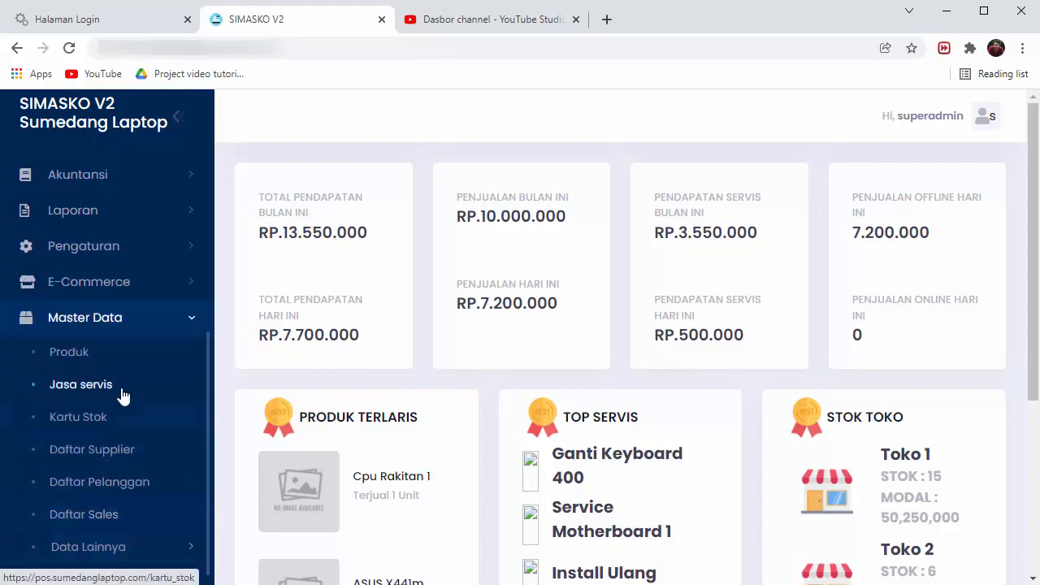
pyautogui.click(147, 546)
pyautogui.scroll(7, 153, 457)
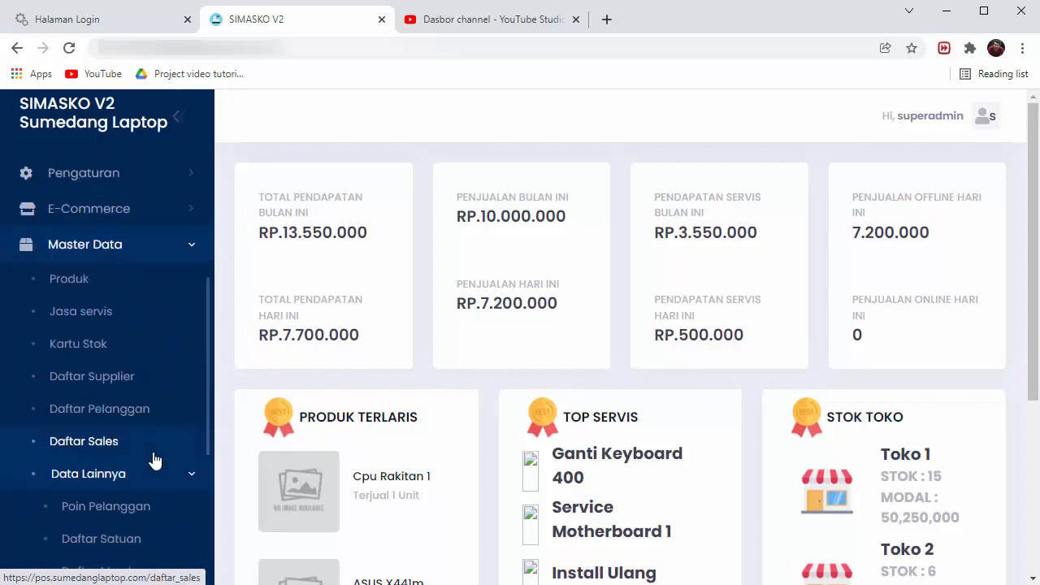
pyautogui.click(124, 22)
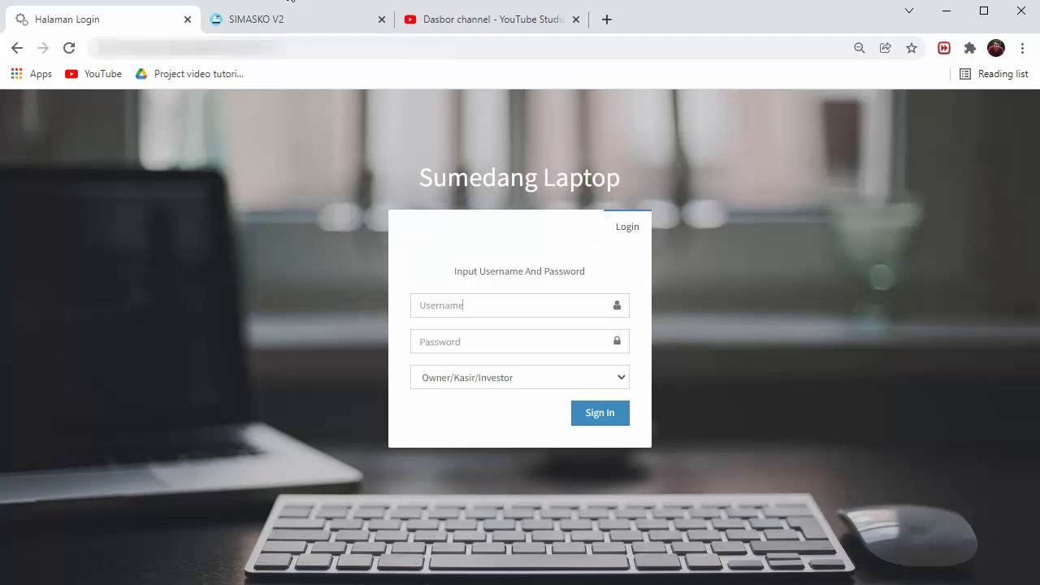
pyautogui.click(271, 18)
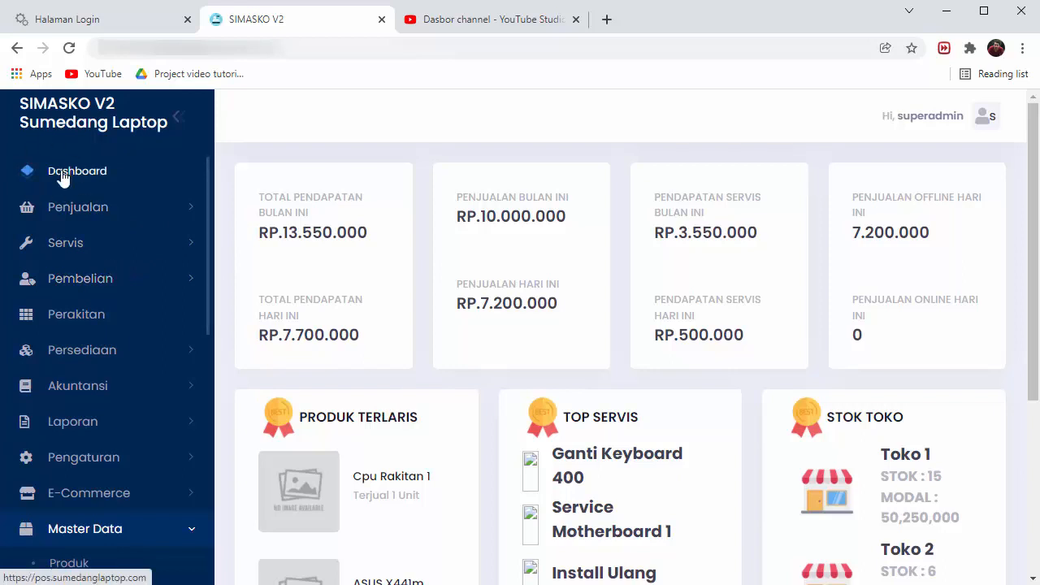
# Open the Kasir page of the Penjualan section to start a sales transaction.
pyautogui.click(97, 213)
pyautogui.click(109, 241)
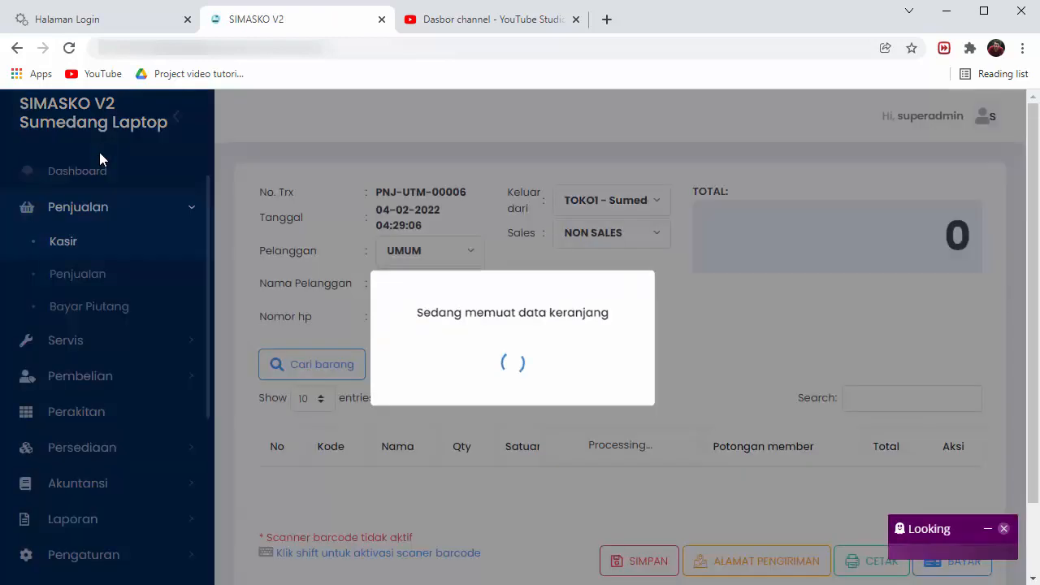
pyautogui.scroll(-1, 121, 344)
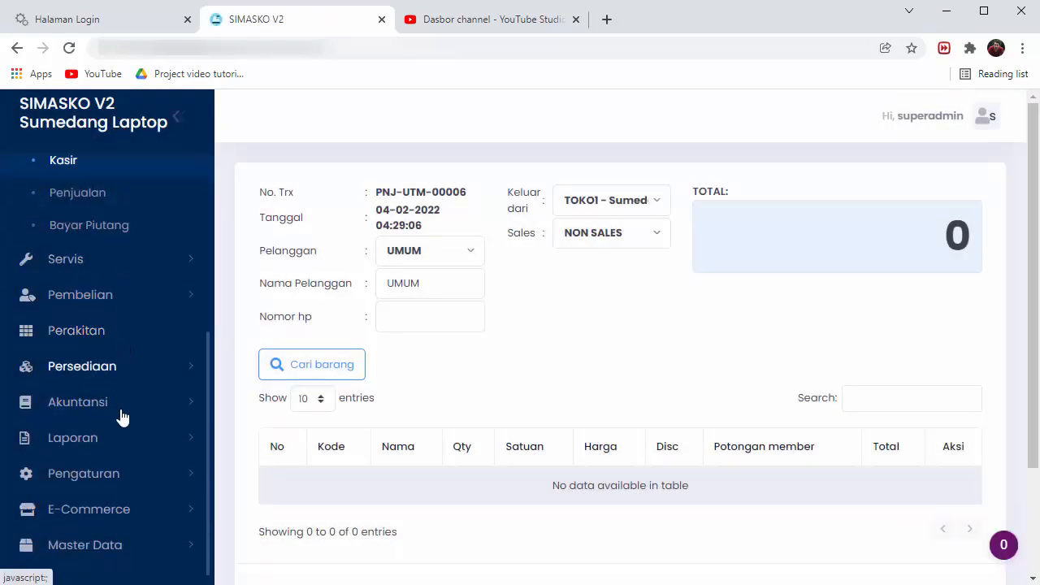
pyautogui.scroll(2, 114, 418)
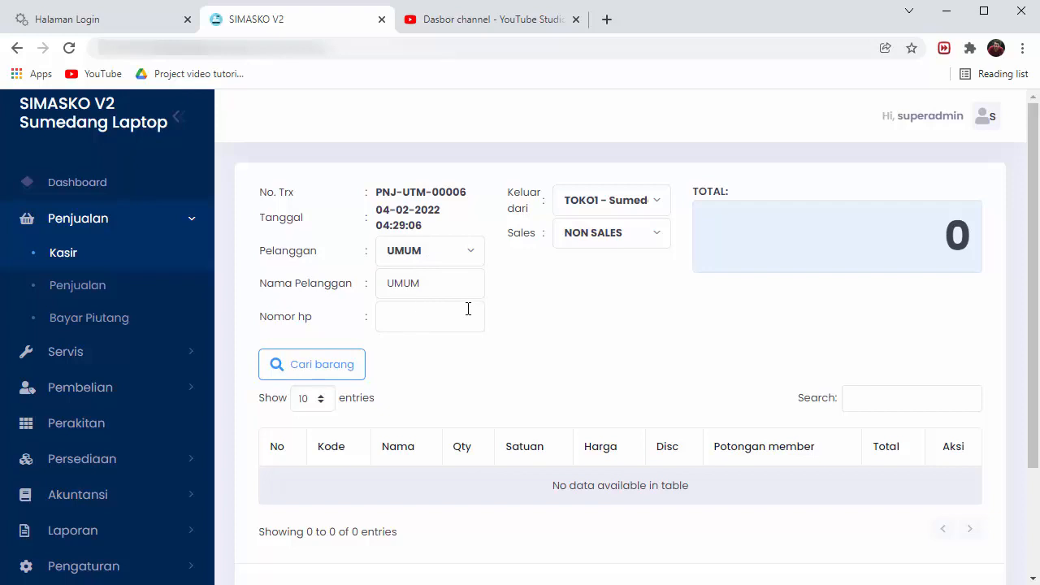
# Add one Dell 7470 to the sales cart as a trial and delete it from the cart again.
pyautogui.click(341, 366)
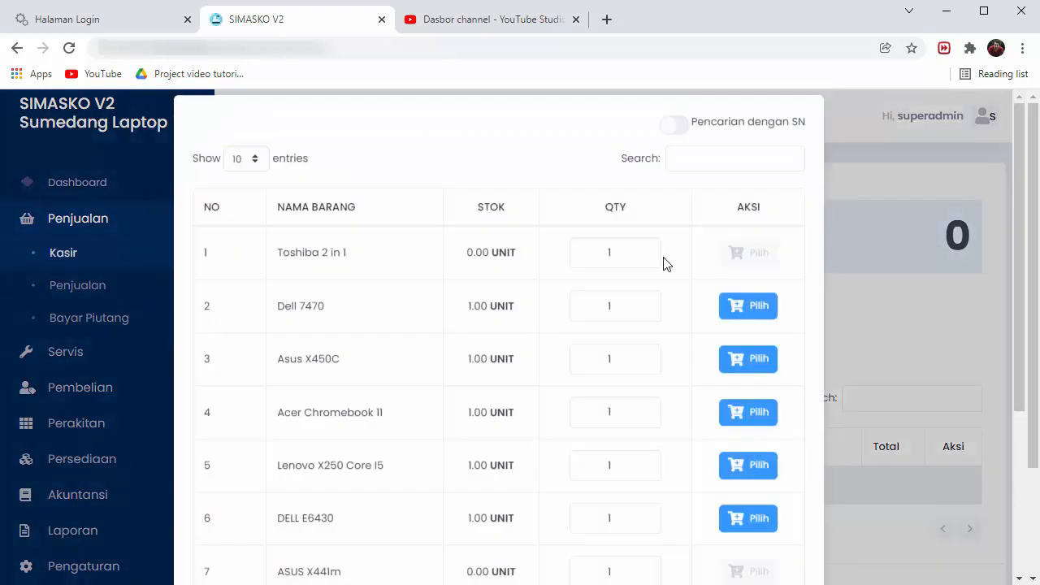
pyautogui.click(738, 318)
pyautogui.click(879, 333)
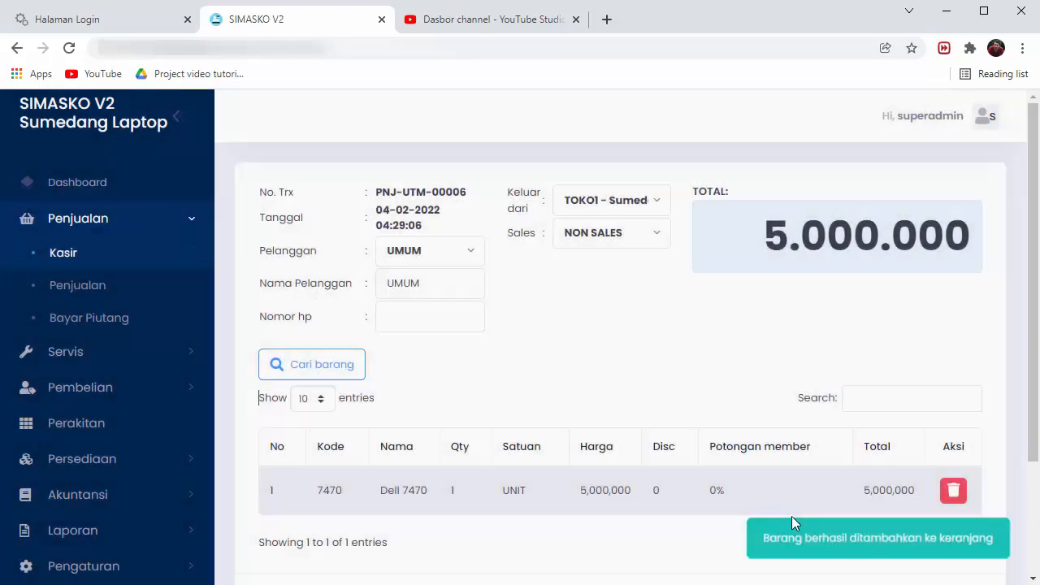
pyautogui.scroll(-2, 463, 395)
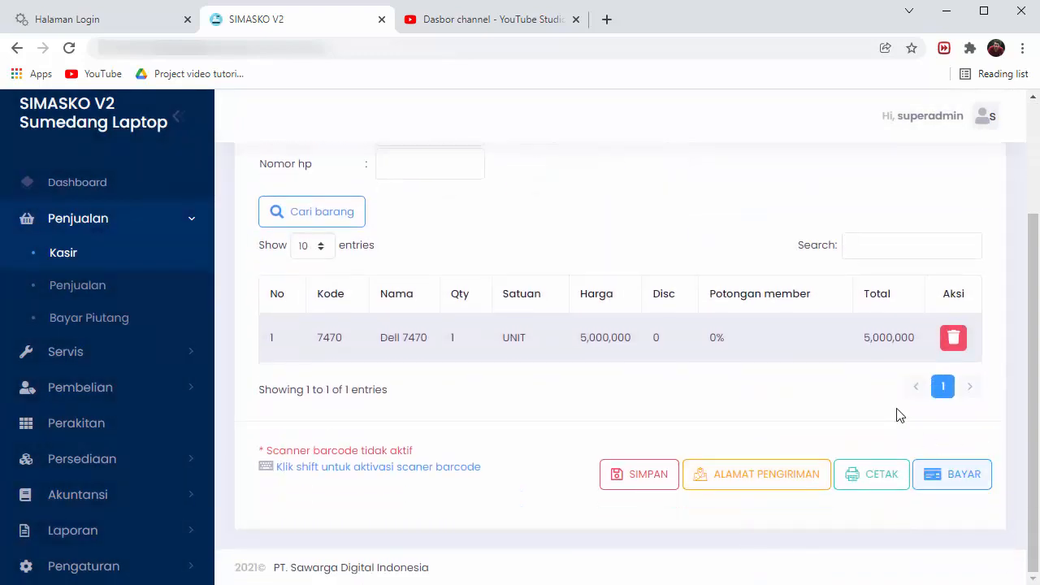
pyautogui.click(952, 337)
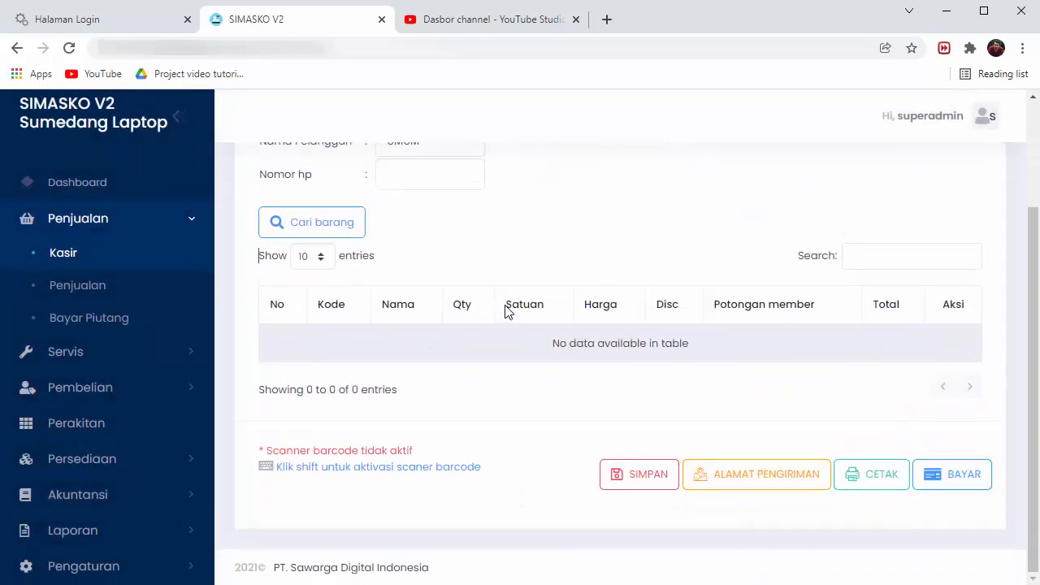
pyautogui.scroll(2, 457, 370)
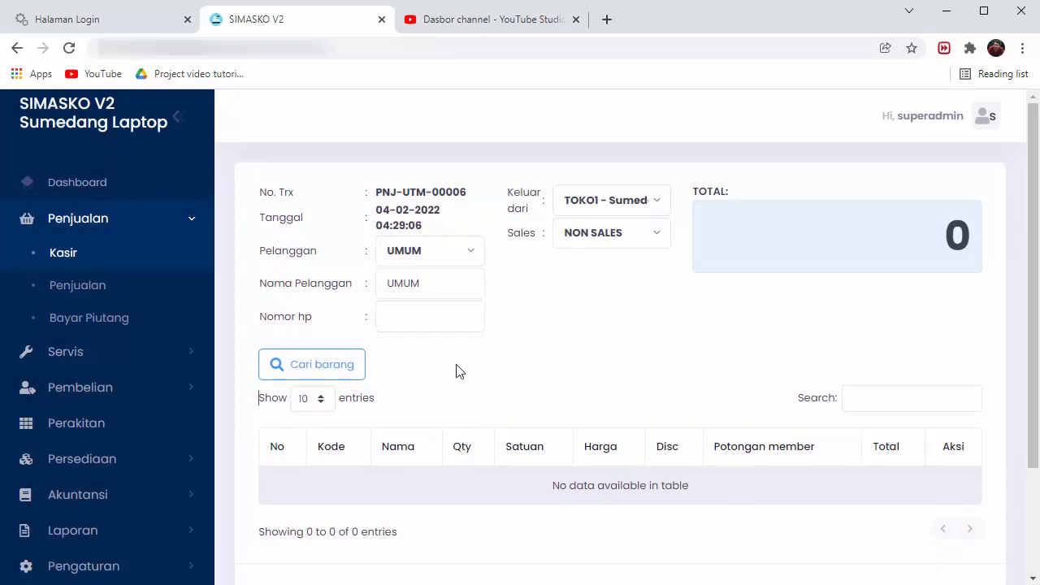
# Enter the customer's name and phone number for the sale under the UMUM customer type.
pyautogui.click(434, 287)
pyautogui.click(452, 254)
pyautogui.click(562, 305)
pyautogui.moveTo(452, 284); pyautogui.dragTo(302, 279)
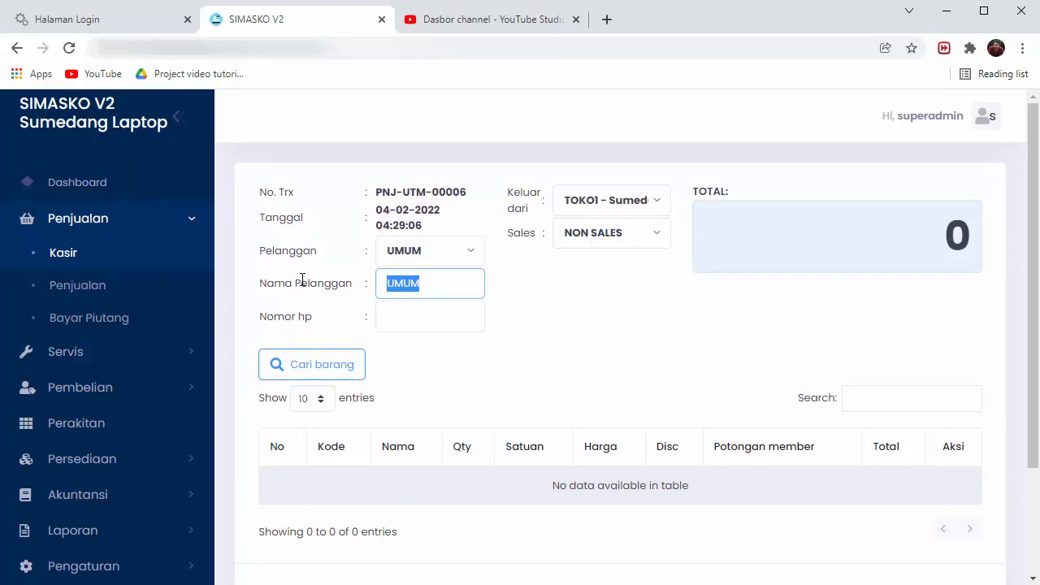
pyautogui.write('david')
pyautogui.click(406, 315)
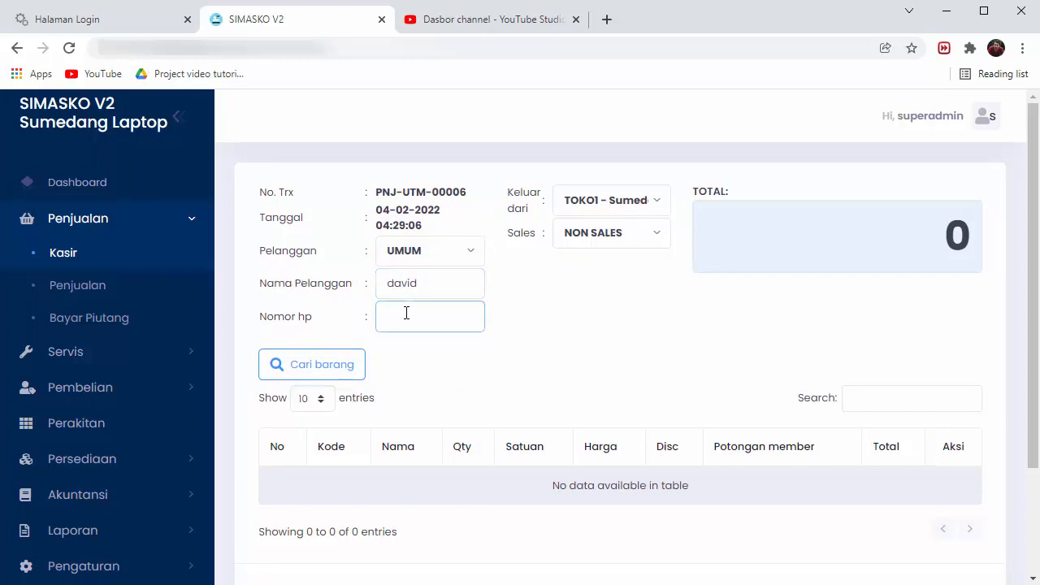
pyautogui.write('123234367')
# Examine the available choices for the sale's Keluar dari store and its Sales person.
pyautogui.click(650, 203)
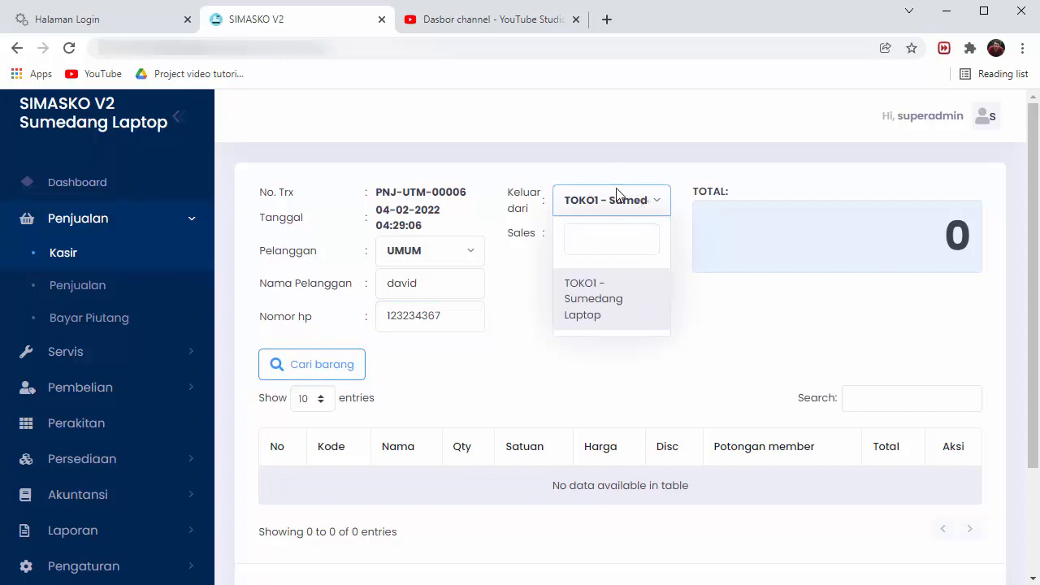
pyautogui.click(710, 344)
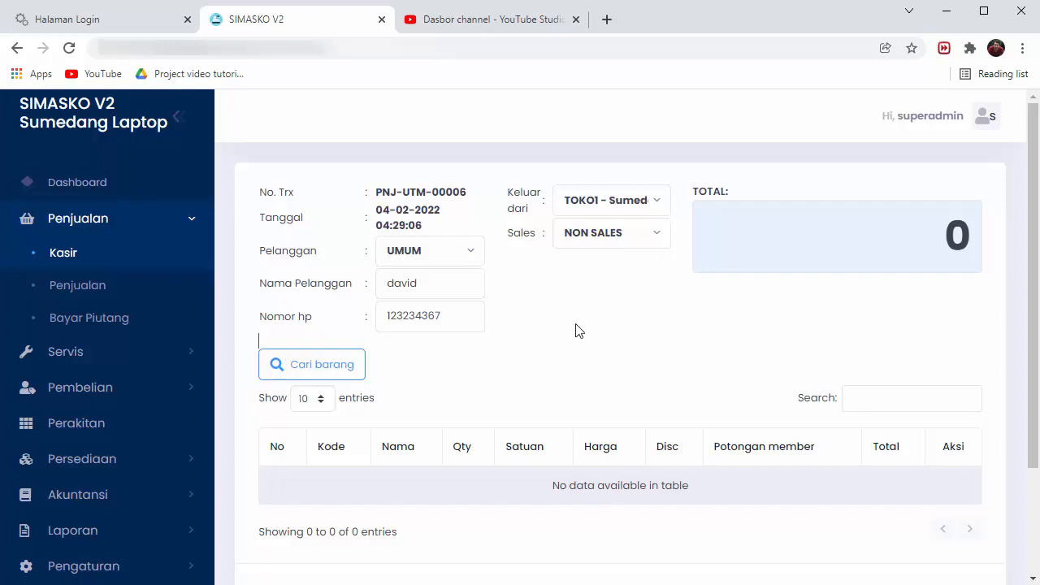
pyautogui.click(655, 206)
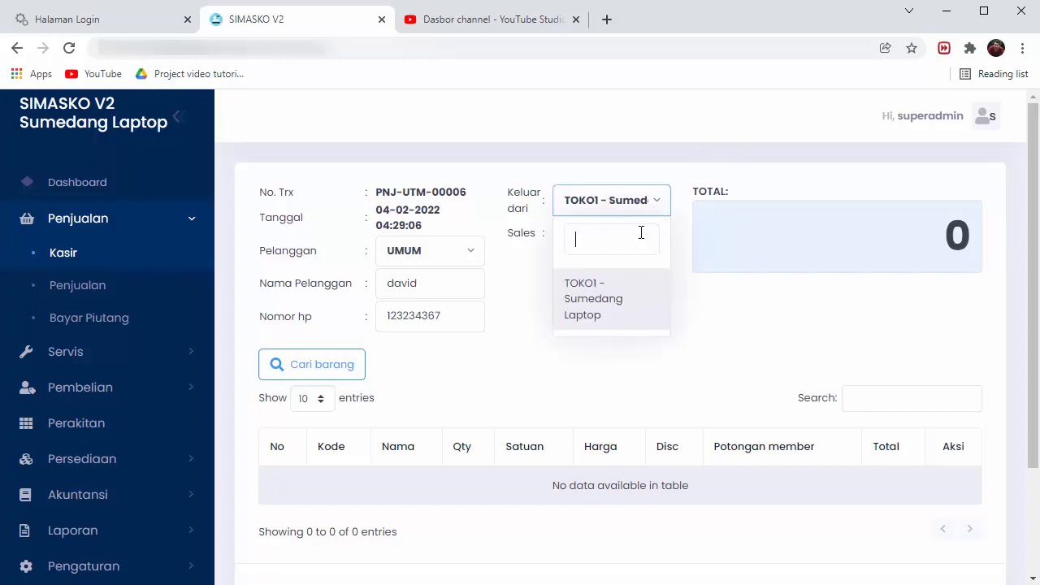
pyautogui.click(552, 307)
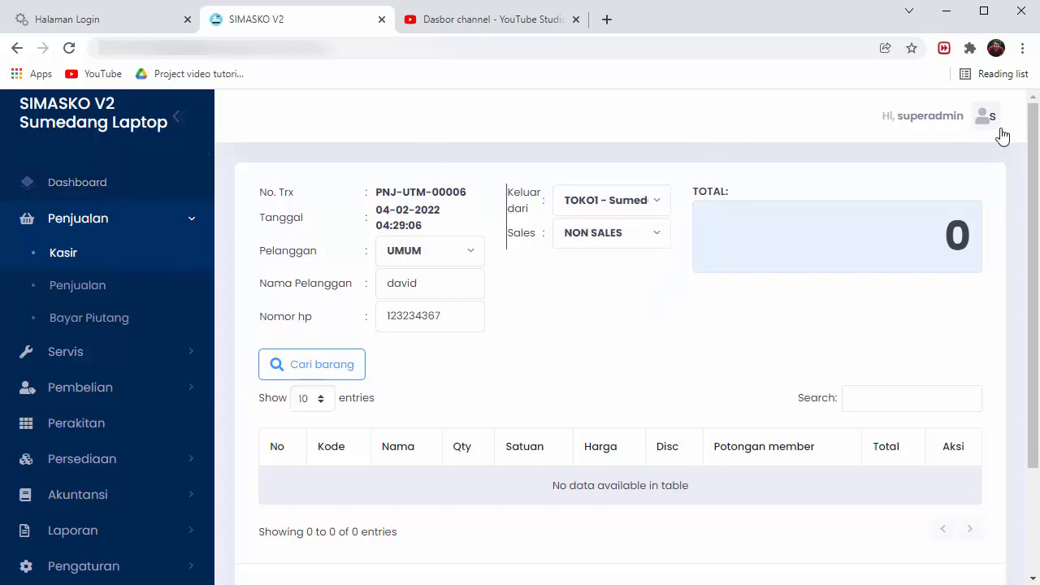
pyautogui.click(615, 204)
pyautogui.click(753, 325)
pyautogui.click(655, 239)
pyautogui.click(754, 325)
# Add one Dell 7470 to the sales cart and open the payment form for the transaction.
pyautogui.click(344, 374)
pyautogui.click(756, 321)
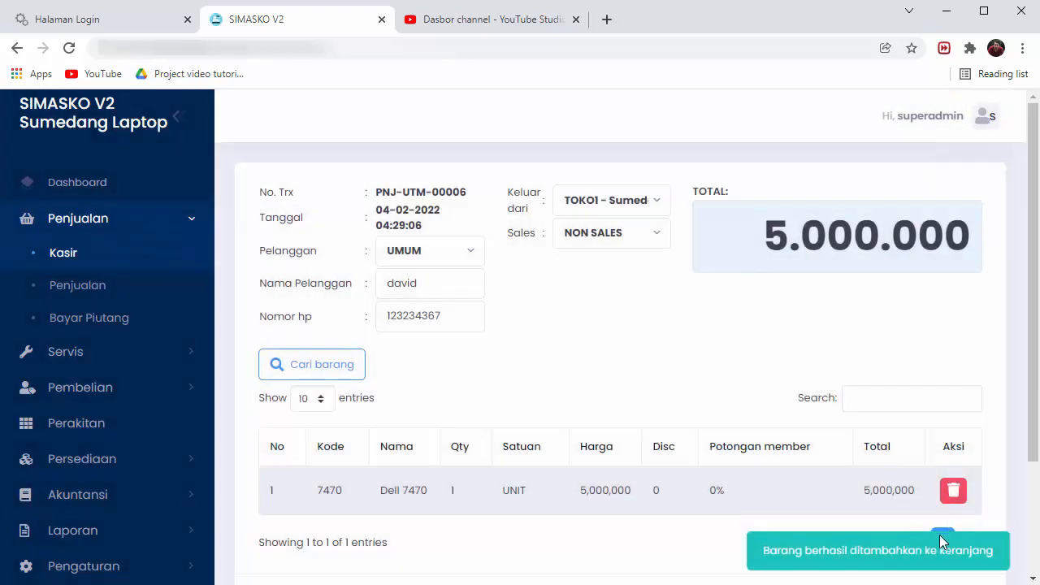
pyautogui.scroll(-2, 948, 557)
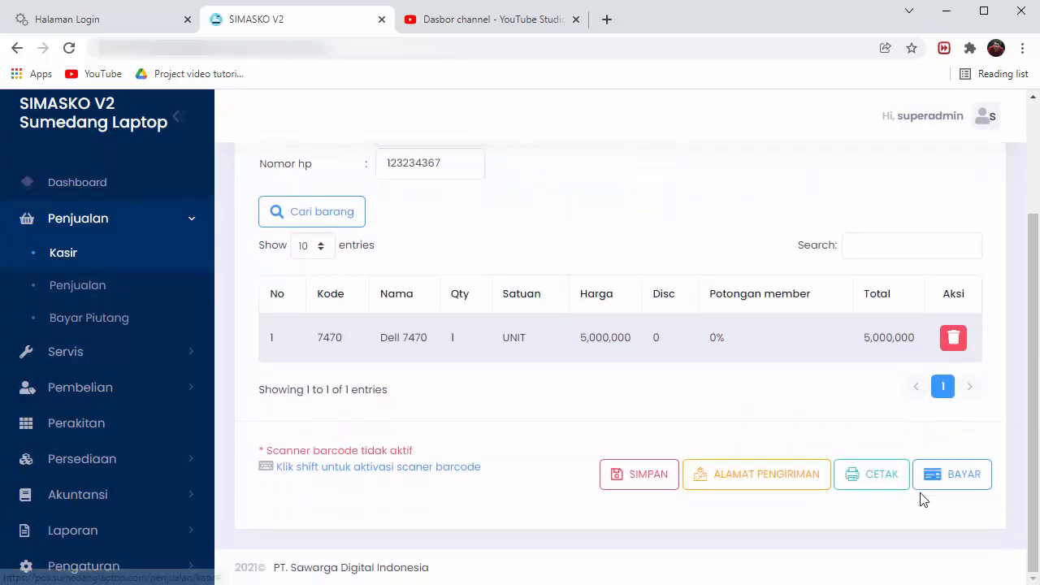
pyautogui.click(957, 479)
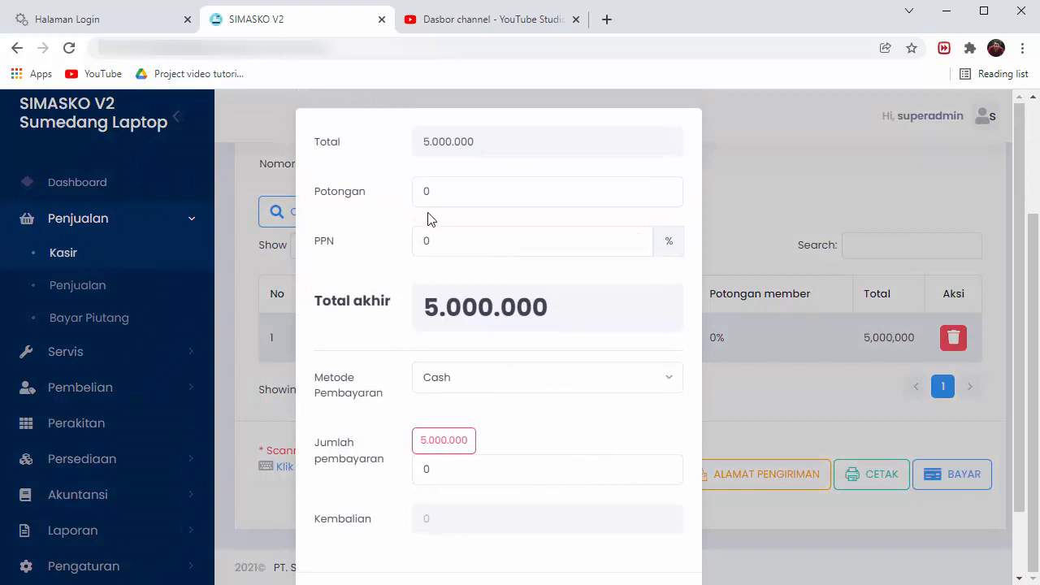
# Examine the payment form's Potongan and PPN fields, the available Metode Pembayaran choices and the Total akhir.
pyautogui.moveTo(459, 192); pyautogui.dragTo(327, 205)
pyautogui.moveTo(431, 240); pyautogui.dragTo(263, 294)
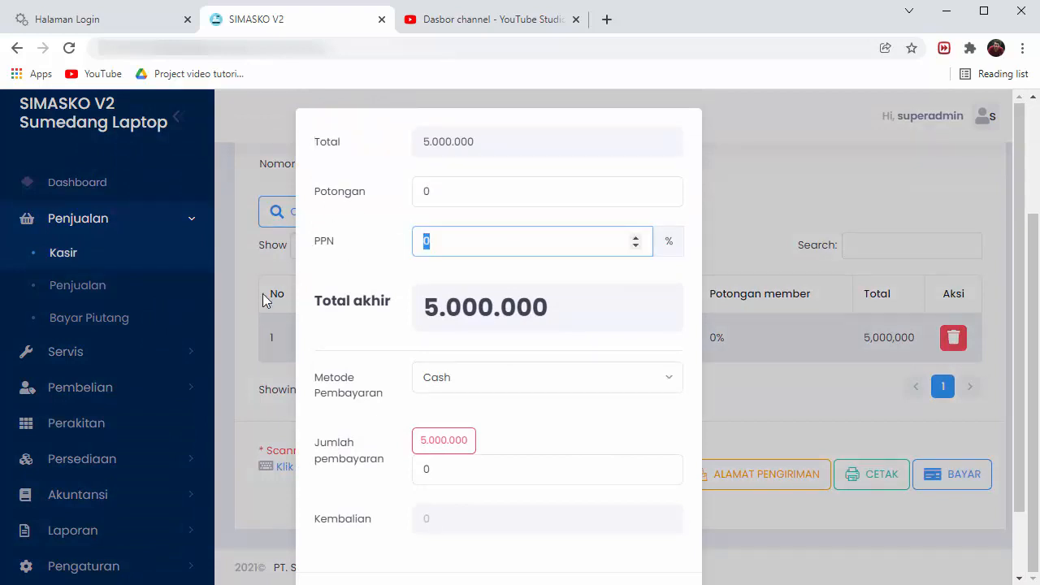
pyautogui.click(568, 421)
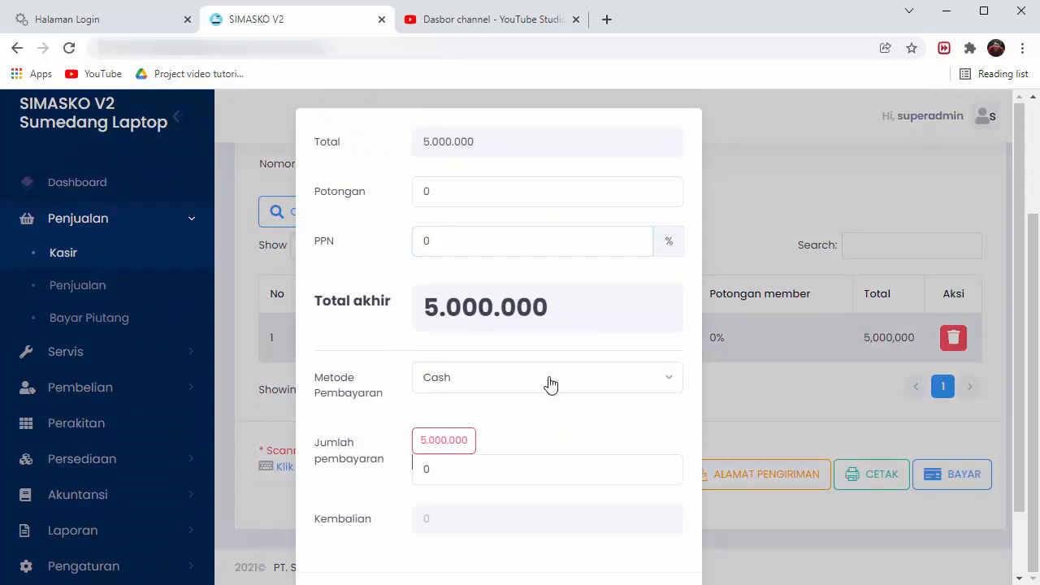
pyautogui.click(550, 382)
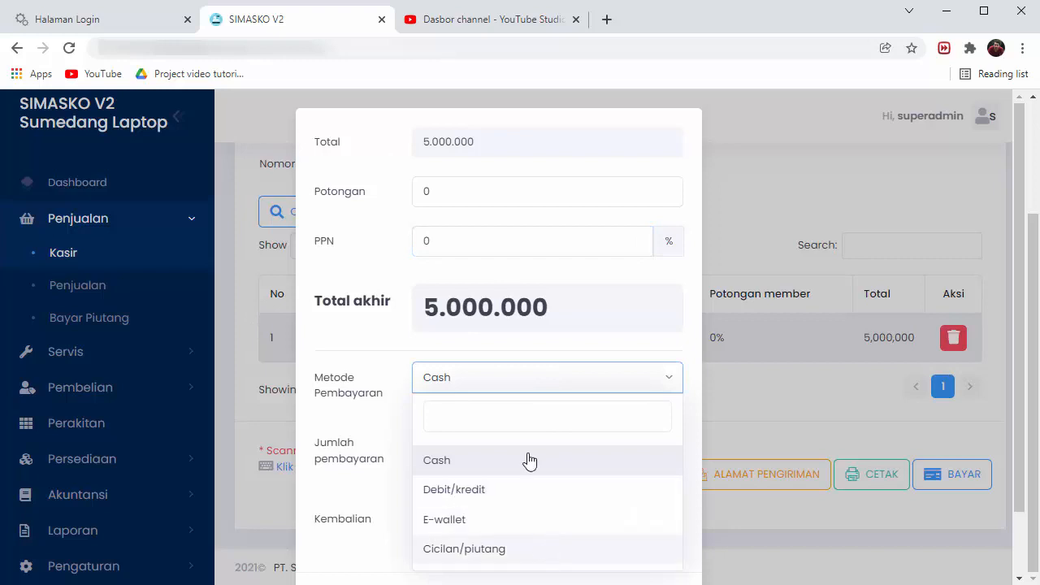
pyautogui.click(512, 349)
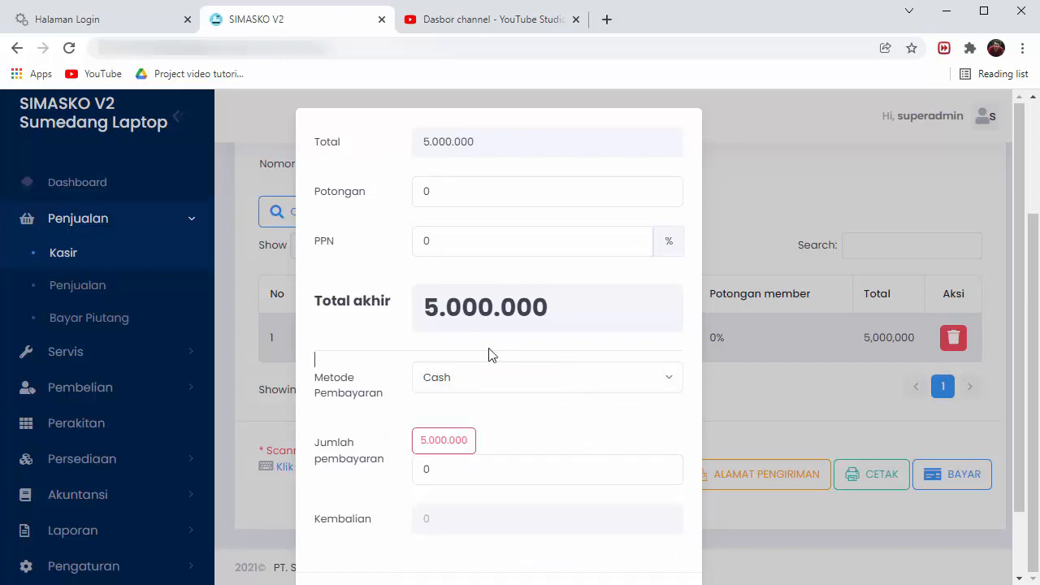
pyautogui.moveTo(575, 317); pyautogui.dragTo(419, 310)
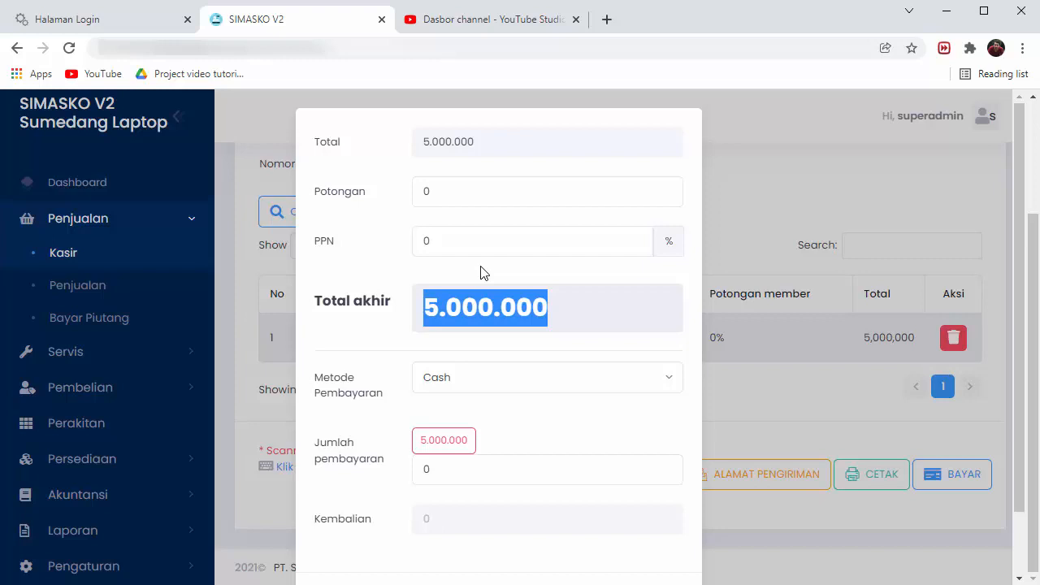
# Fill in the exact cash payment of 5.000.000 for the Dell 7470 sale and process the transaction.
pyautogui.click(504, 525)
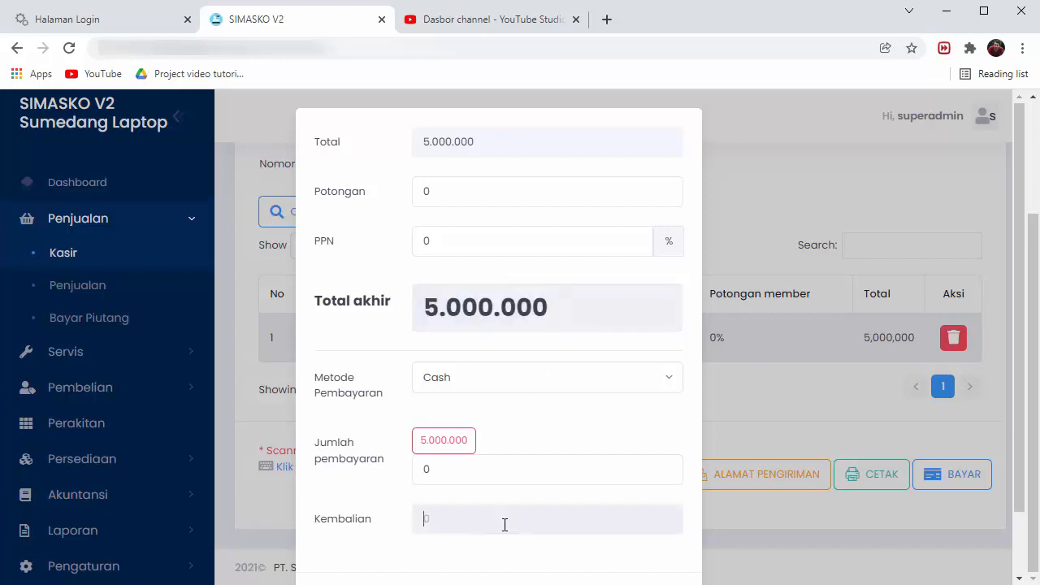
pyautogui.click(476, 471)
pyautogui.click(534, 436)
pyautogui.click(455, 441)
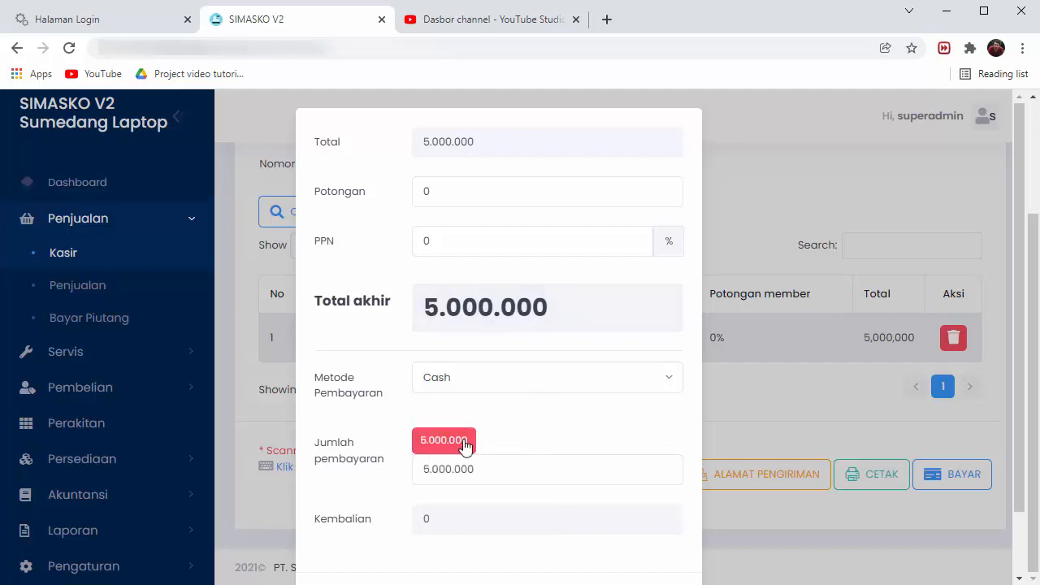
pyautogui.click(515, 470)
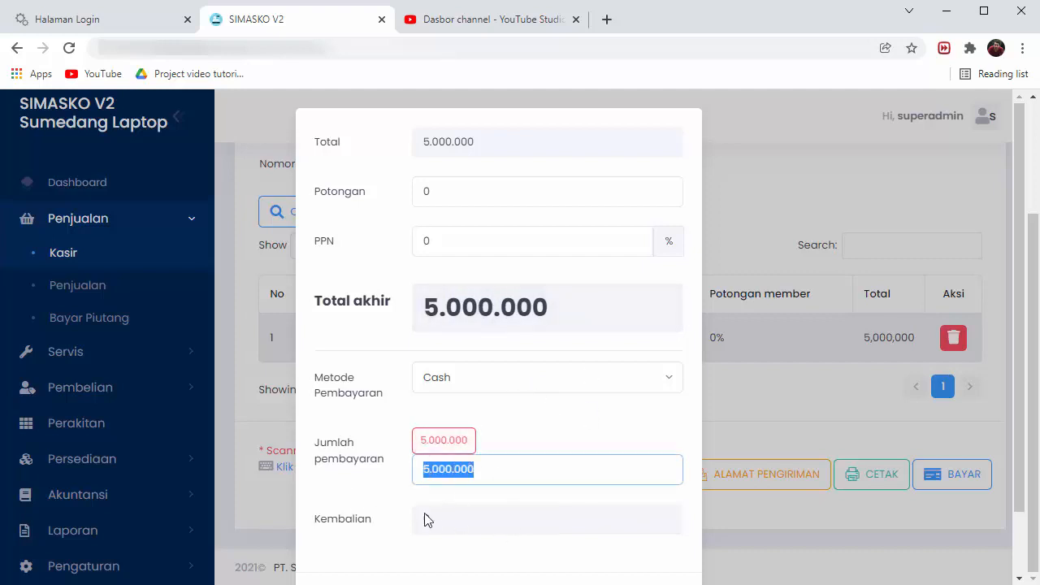
pyautogui.click(592, 425)
pyautogui.moveTo(492, 473); pyautogui.dragTo(340, 474)
pyautogui.click(538, 432)
pyautogui.scroll(-2, 577, 498)
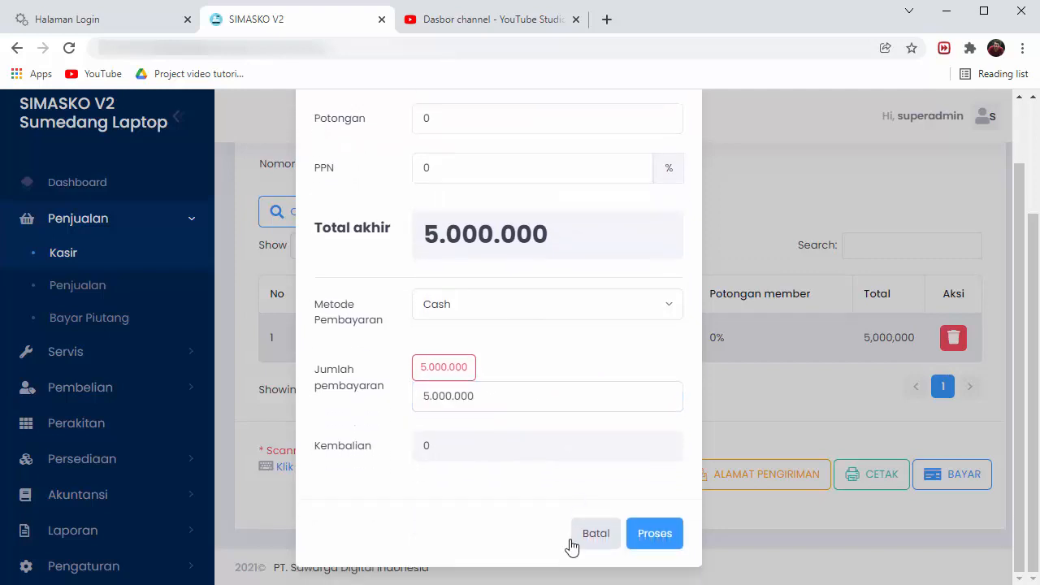
pyautogui.click(670, 538)
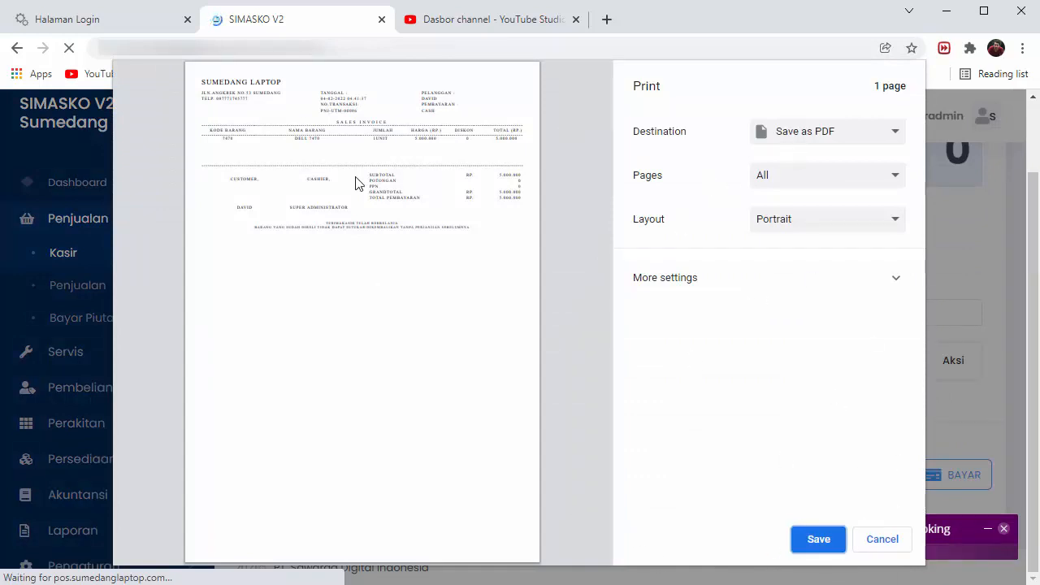
# Review the header details of the sales invoice in the print preview and cancel the printing.
pyautogui.click(327, 167)
pyautogui.moveTo(260, 93); pyautogui.dragTo(441, 105)
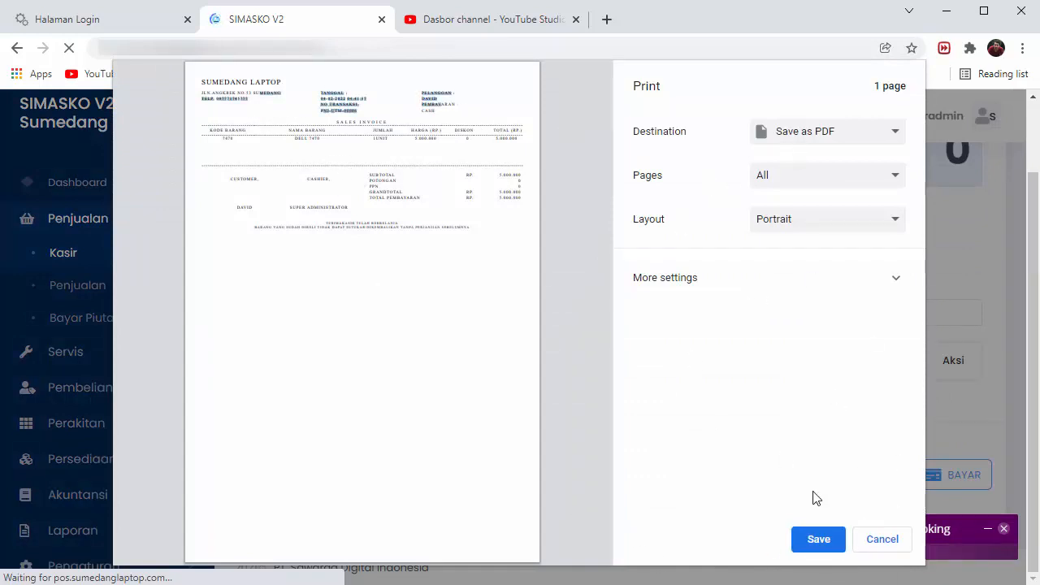
pyautogui.click(891, 538)
pyautogui.scroll(-1, 399, 416)
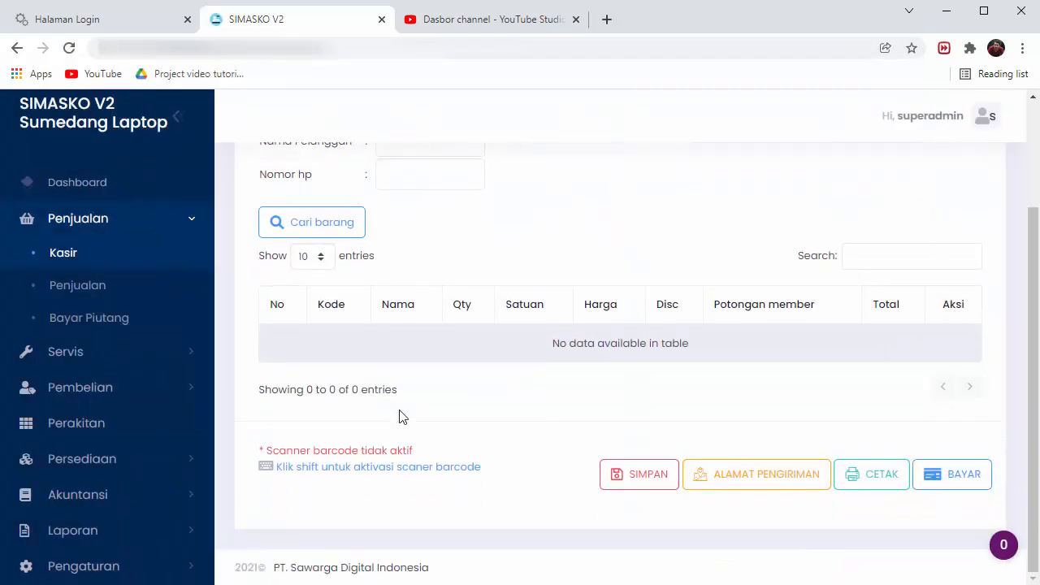
# Look through the Data Penjualan transaction list and return to the Kasir form to review the open transaction.
pyautogui.click(84, 289)
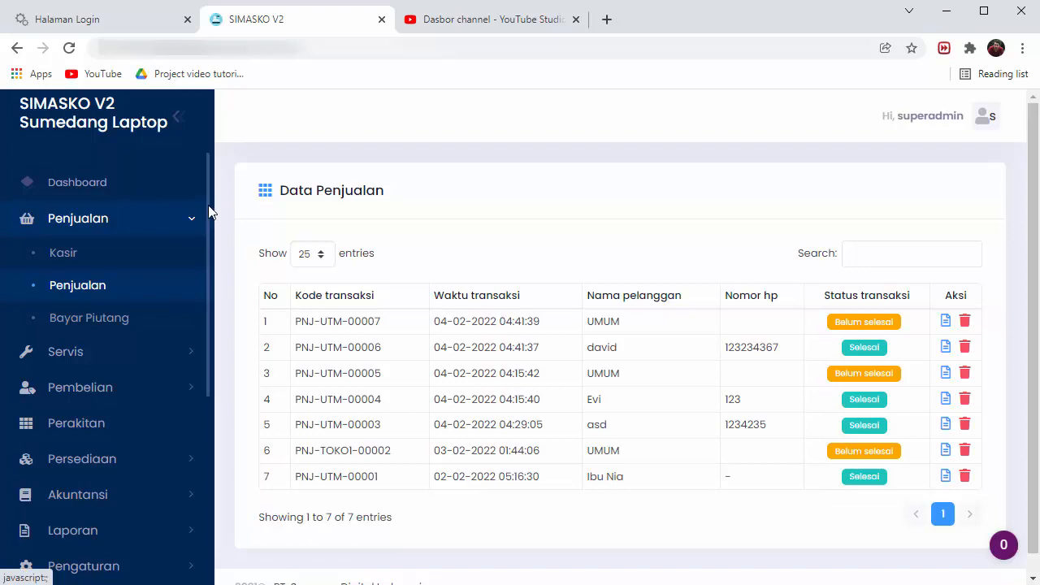
pyautogui.click(100, 258)
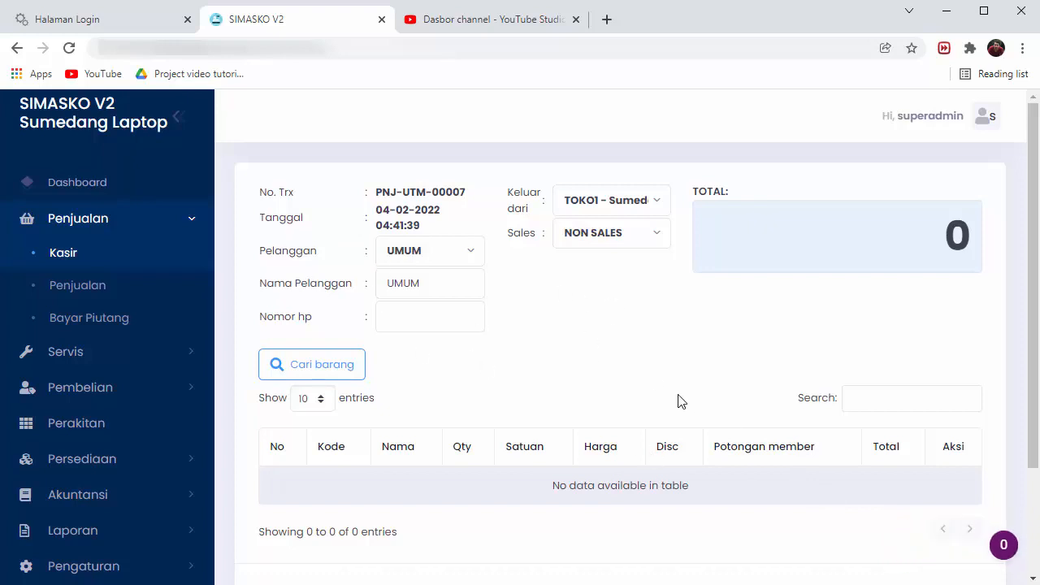
pyautogui.scroll(-3, 721, 402)
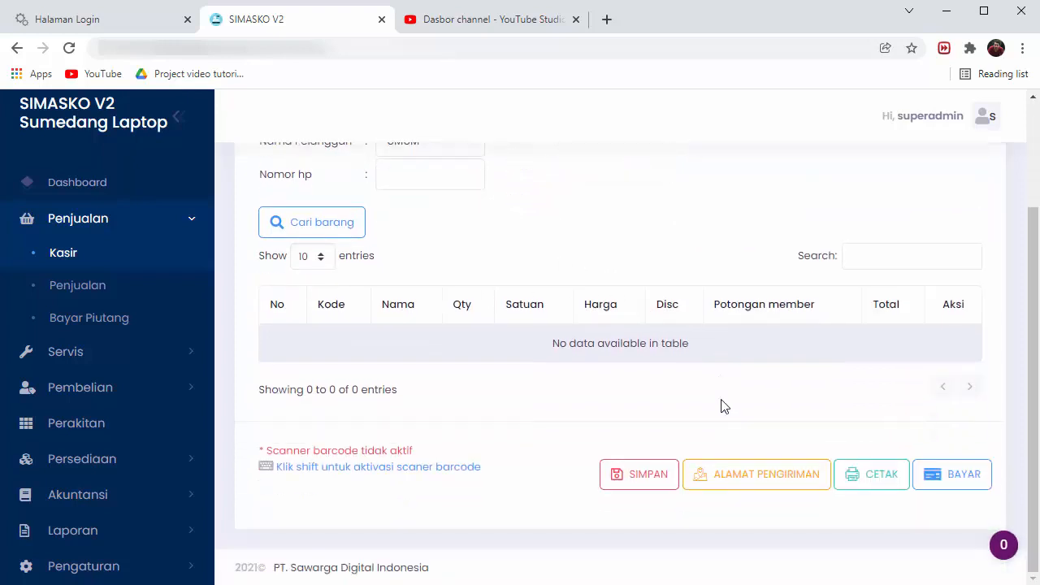
pyautogui.scroll(3, 724, 406)
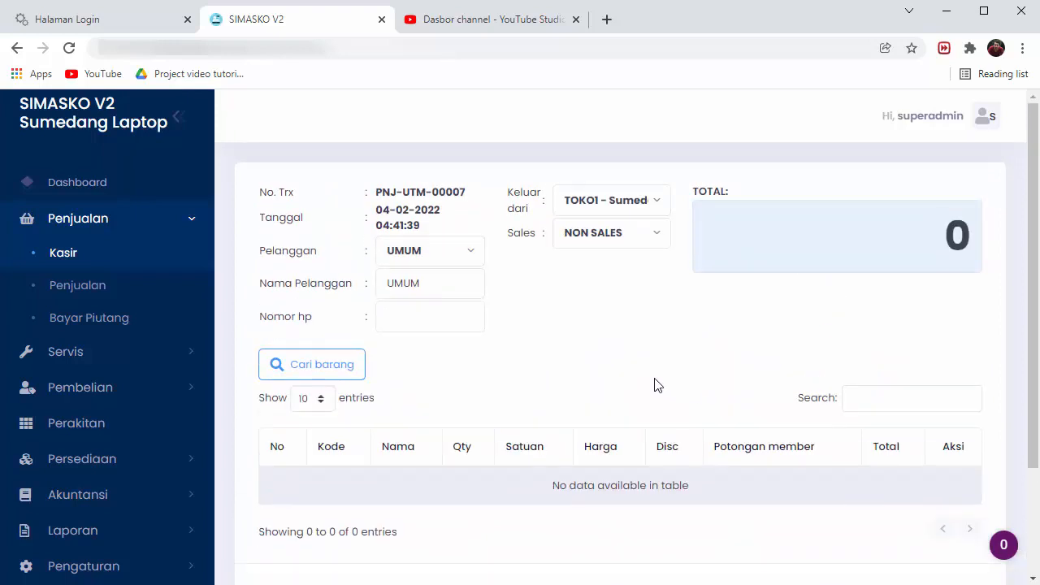
pyautogui.scroll(-3, 683, 370)
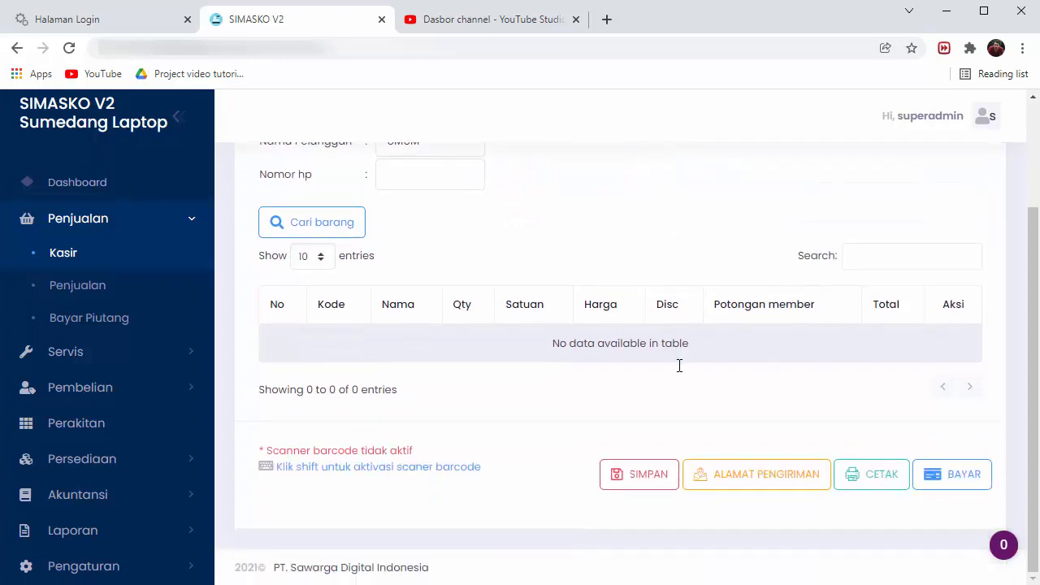
pyautogui.scroll(3, 678, 365)
# Revisit the Penjualan list and examine the Daftar piutang penjualan under Bayar Piutang.
pyautogui.click(58, 296)
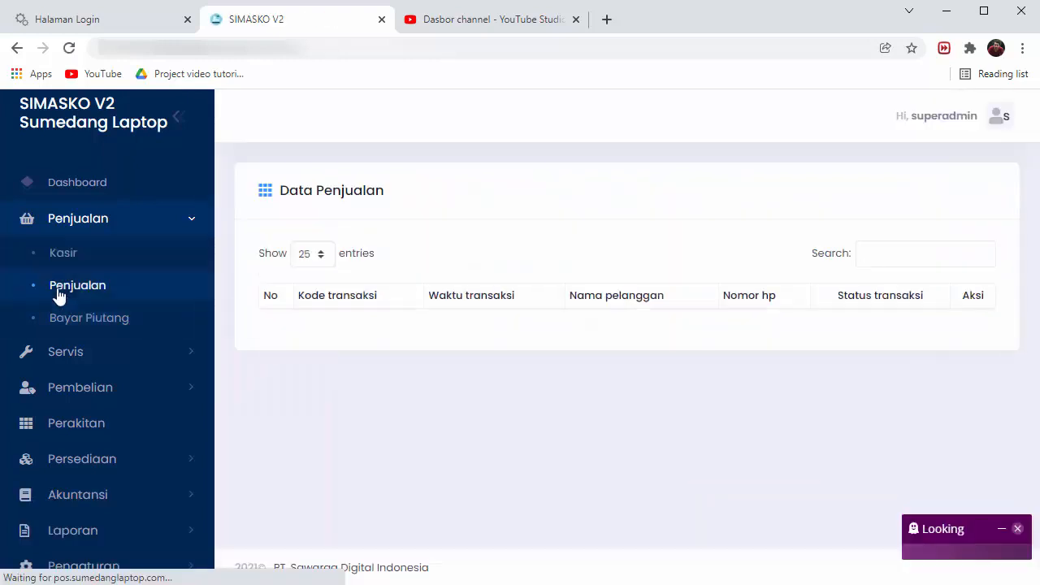
pyautogui.click(66, 325)
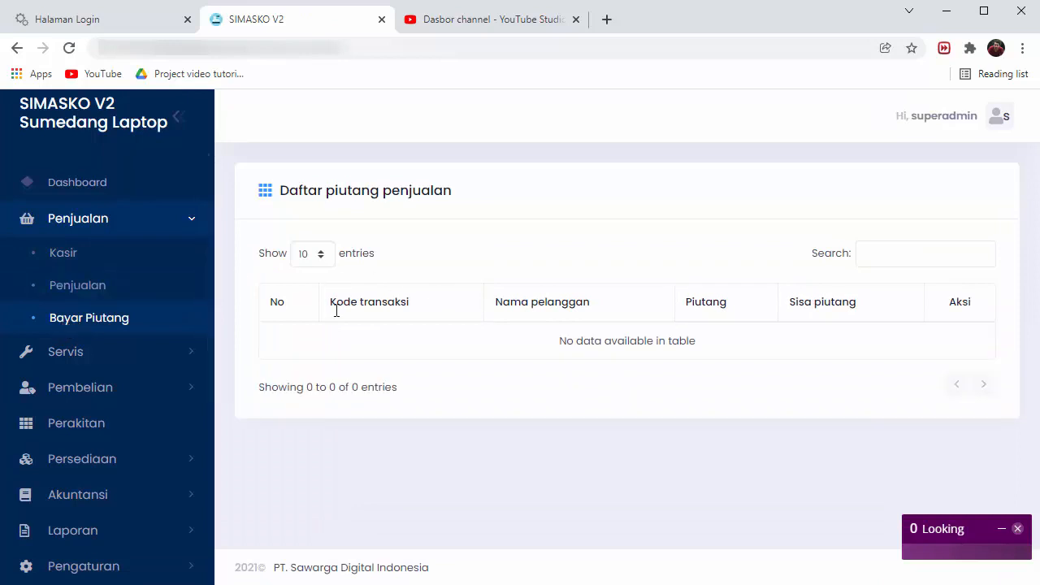
pyautogui.moveTo(286, 341); pyautogui.dragTo(715, 338)
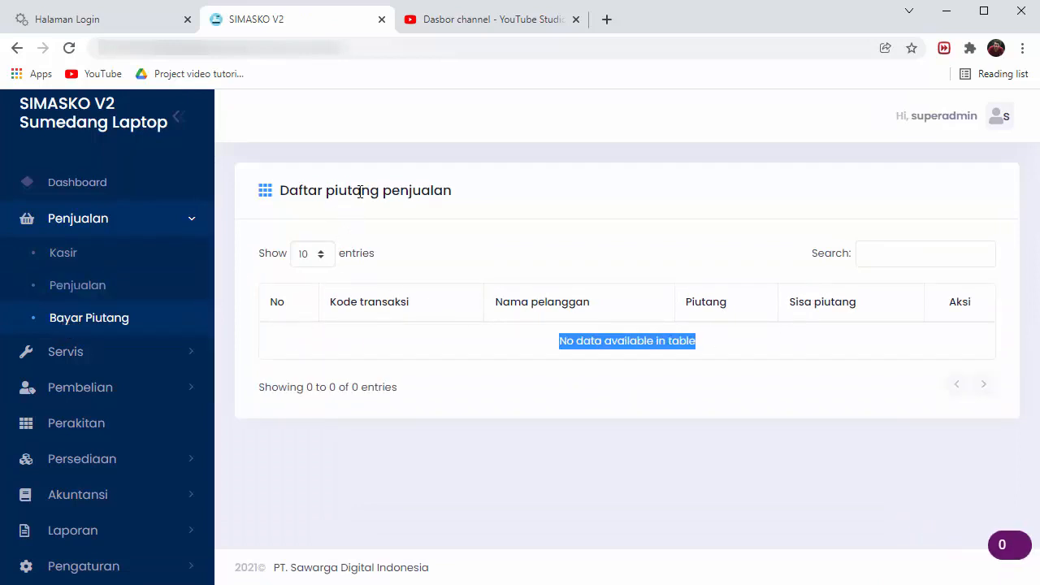
pyautogui.click(952, 354)
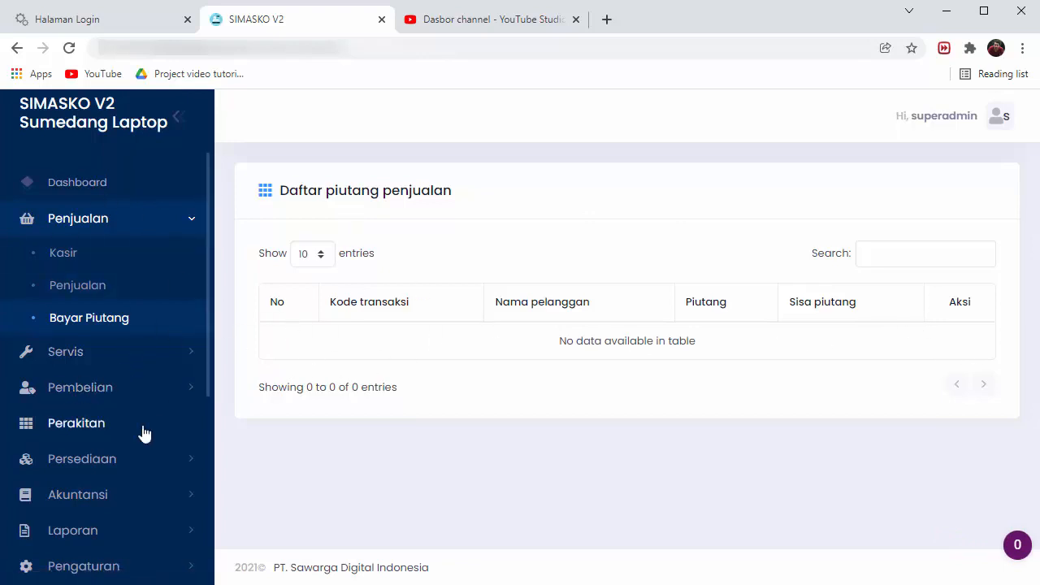
# Open the Servis Masuk form and enter the customer's name and phone number.
pyautogui.click(116, 360)
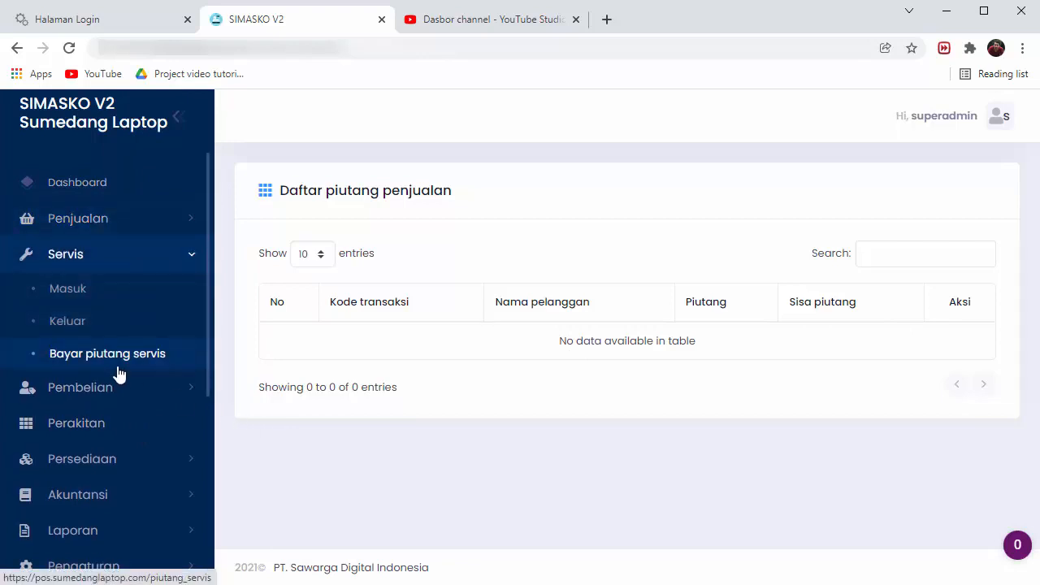
pyautogui.click(87, 298)
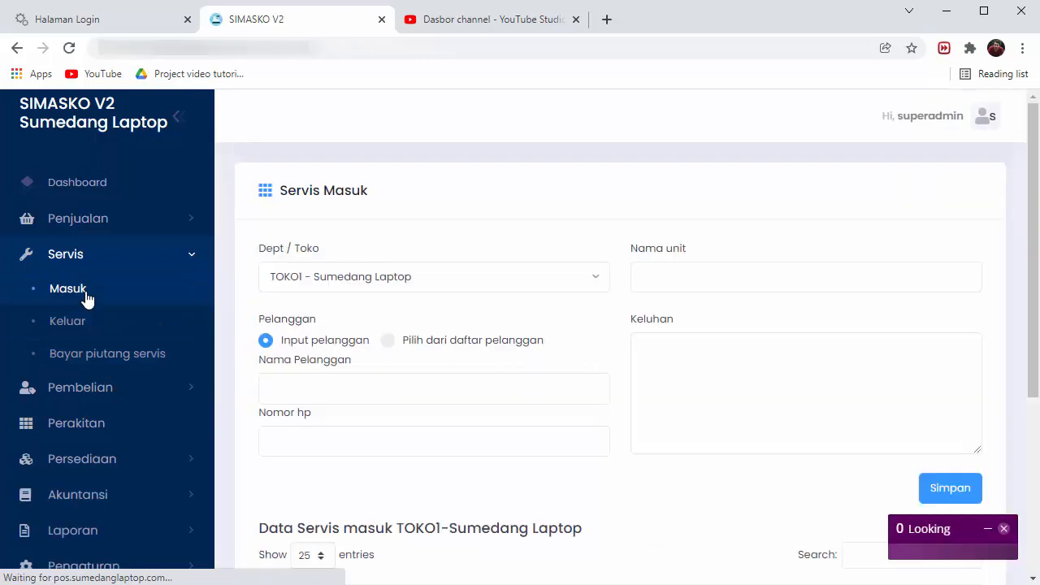
pyautogui.click(308, 396)
pyautogui.write('d')
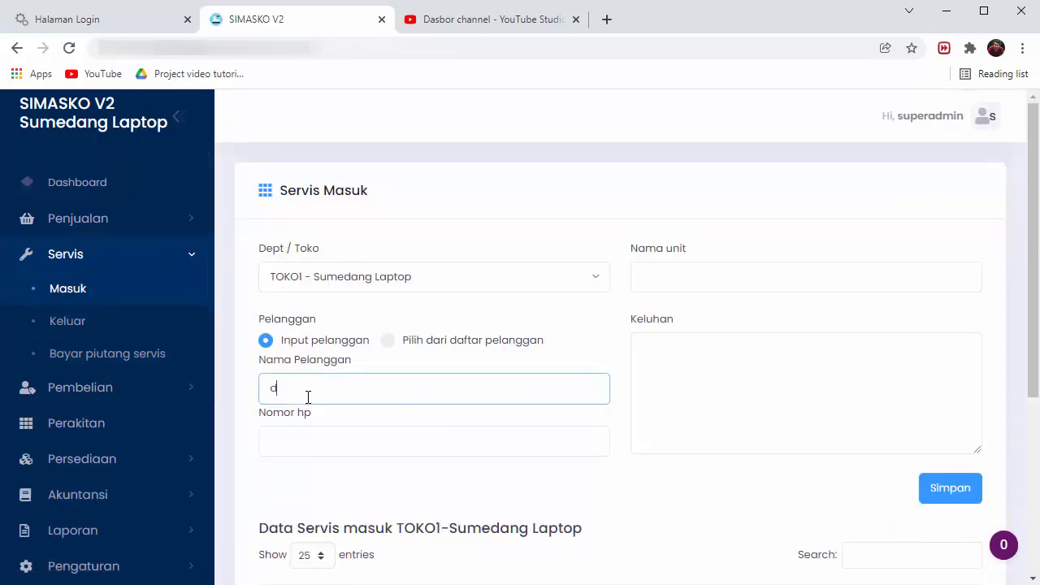
pyautogui.write('457456856')
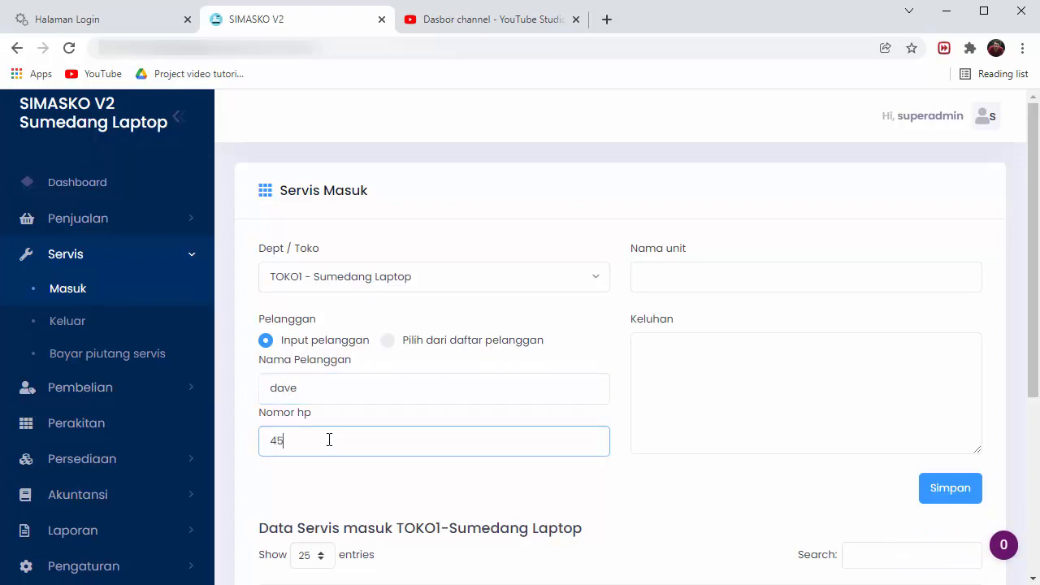
# Enter "asus x441" as the Nama unit and "matot, no adaptor, keyboard error" as the Keluhan.
pyautogui.click(674, 280)
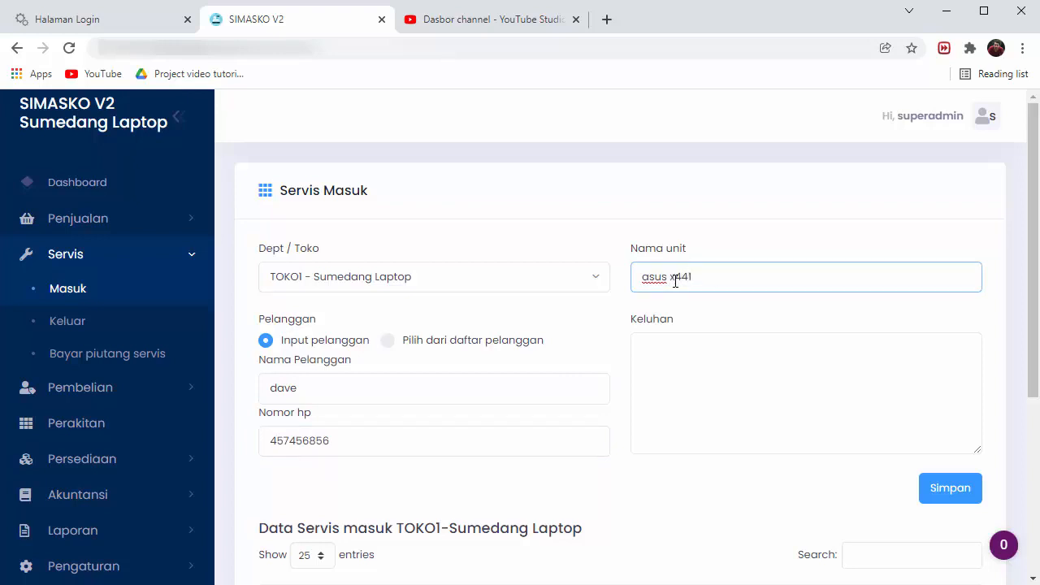
pyautogui.click(708, 382)
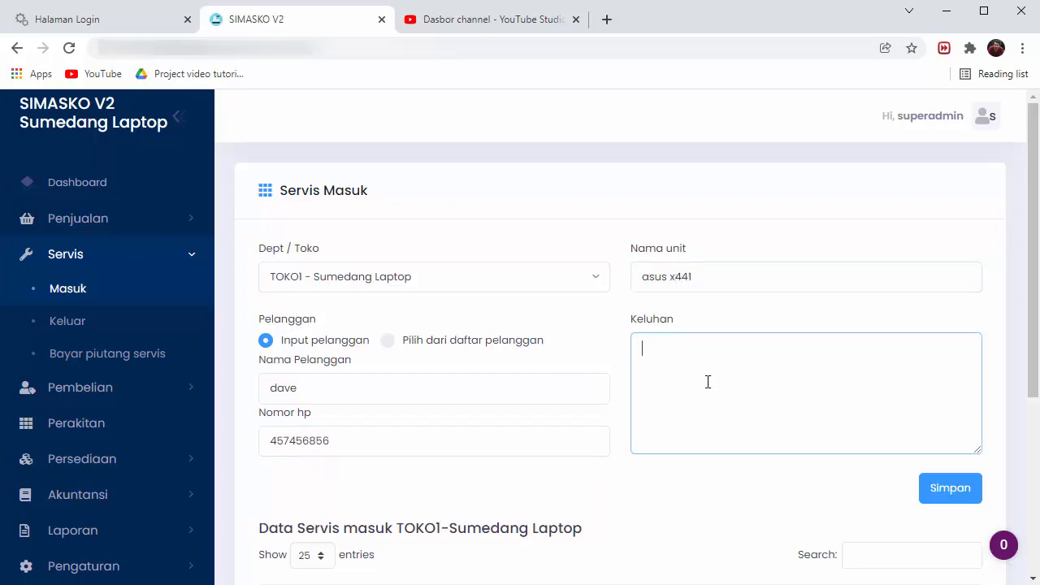
pyautogui.write('mator')
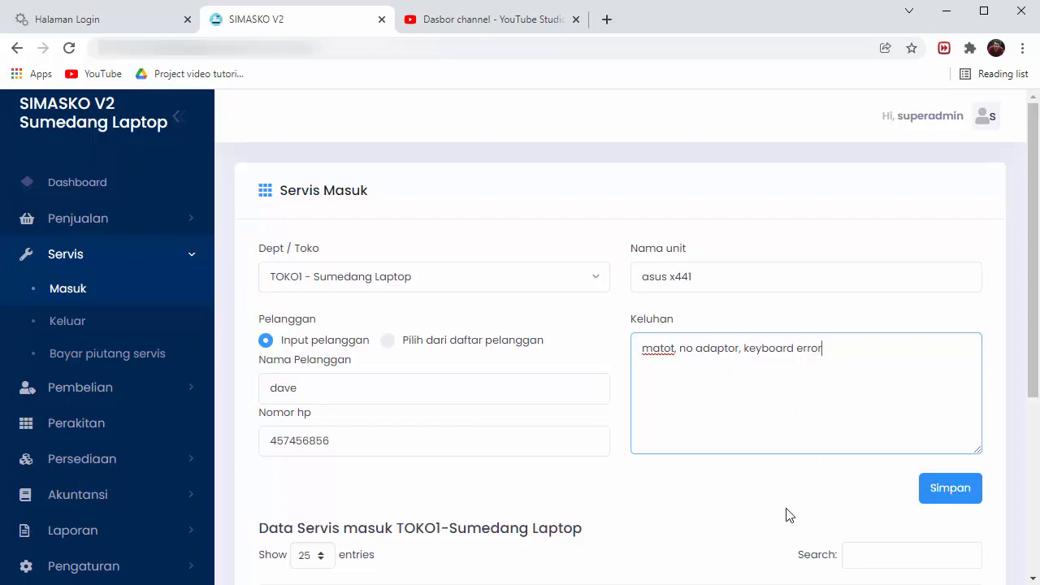
# Save the incoming service entry with confirmation and dismiss its receipt print preview without printing.
pyautogui.scroll(-4, 861, 480)
pyautogui.click(943, 203)
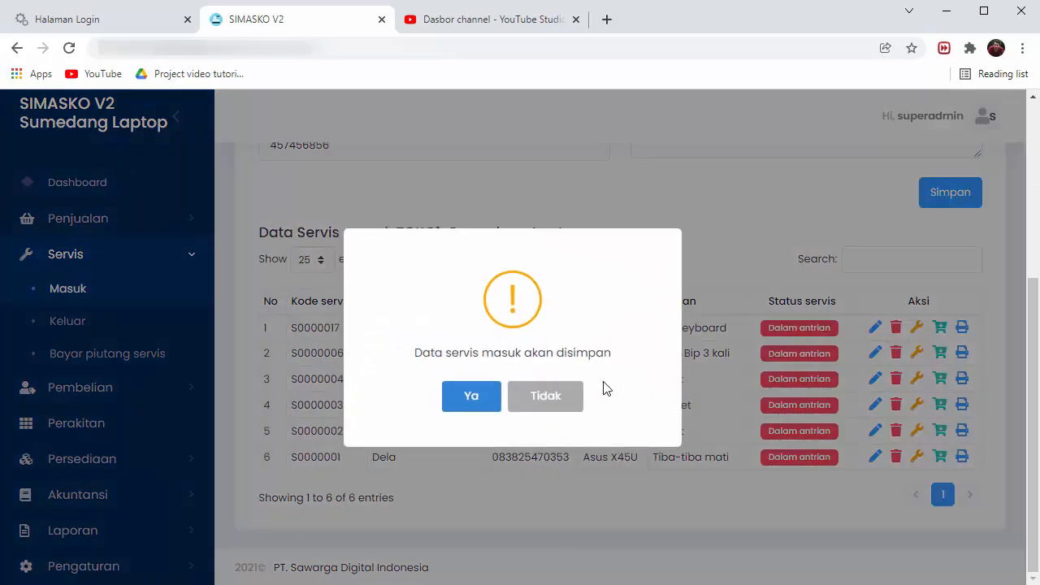
pyautogui.click(480, 404)
pyautogui.click(481, 402)
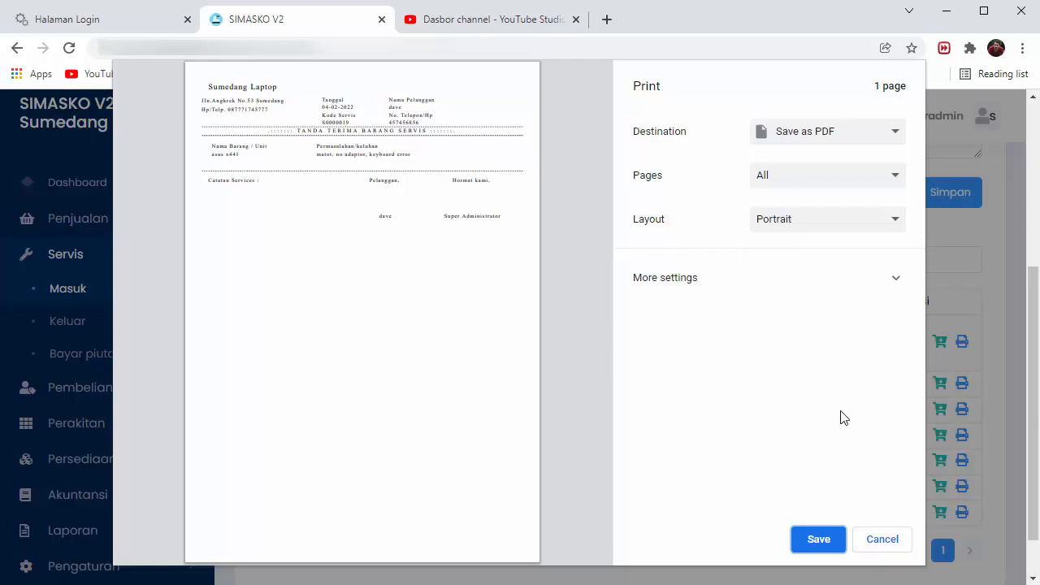
pyautogui.click(873, 541)
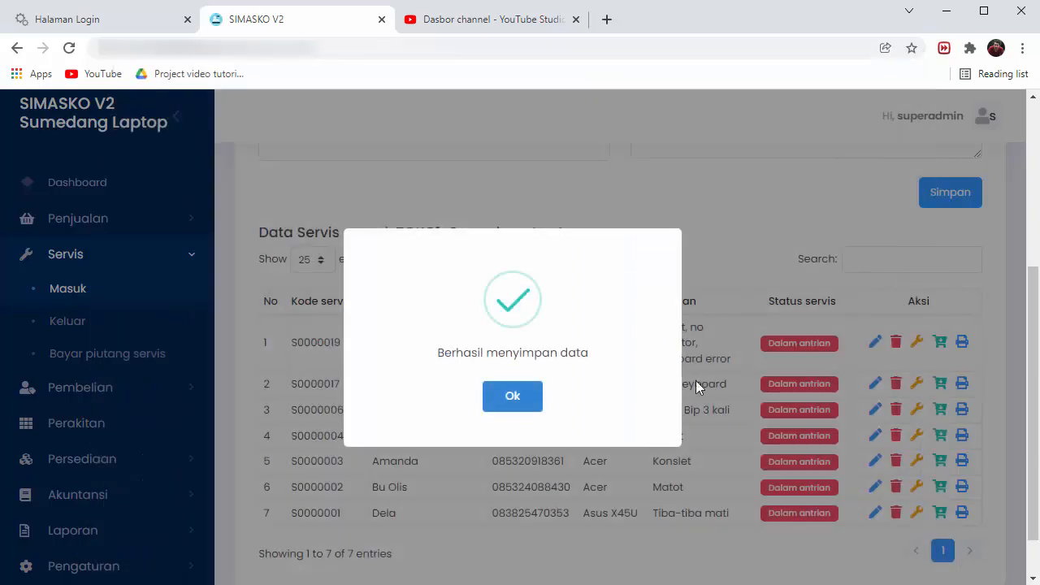
pyautogui.click(512, 398)
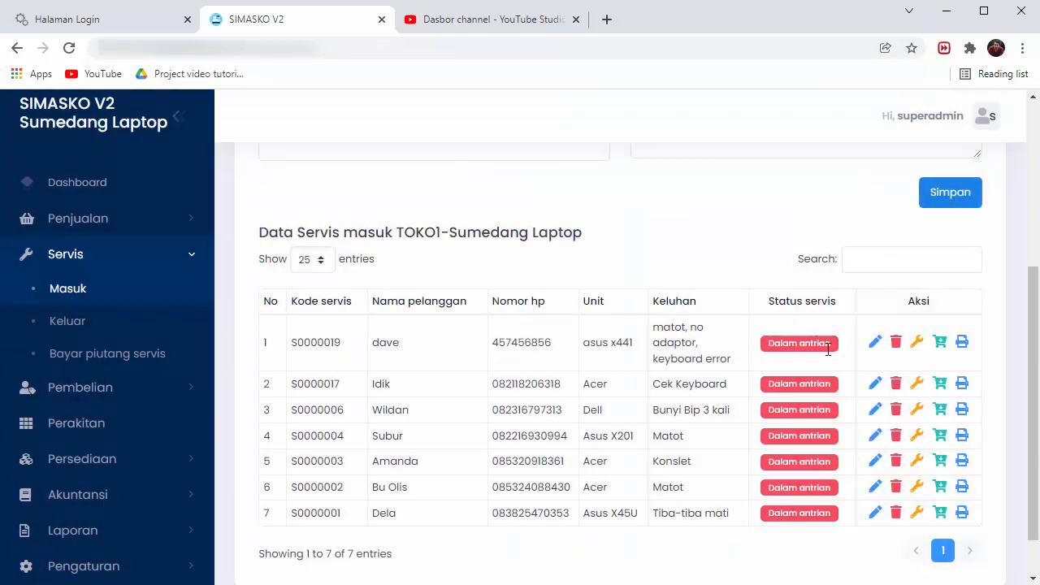
# Load the asus x441 service entry for editing and update its service status to Pengecekan with confirmation.
pyautogui.click(874, 342)
pyautogui.scroll(-4, 600, 452)
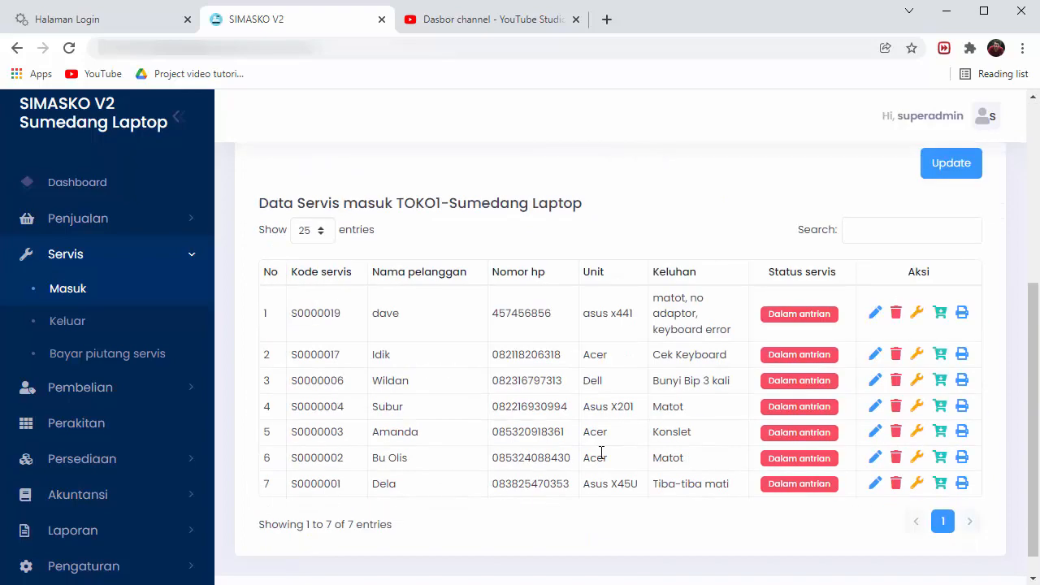
pyautogui.click(916, 315)
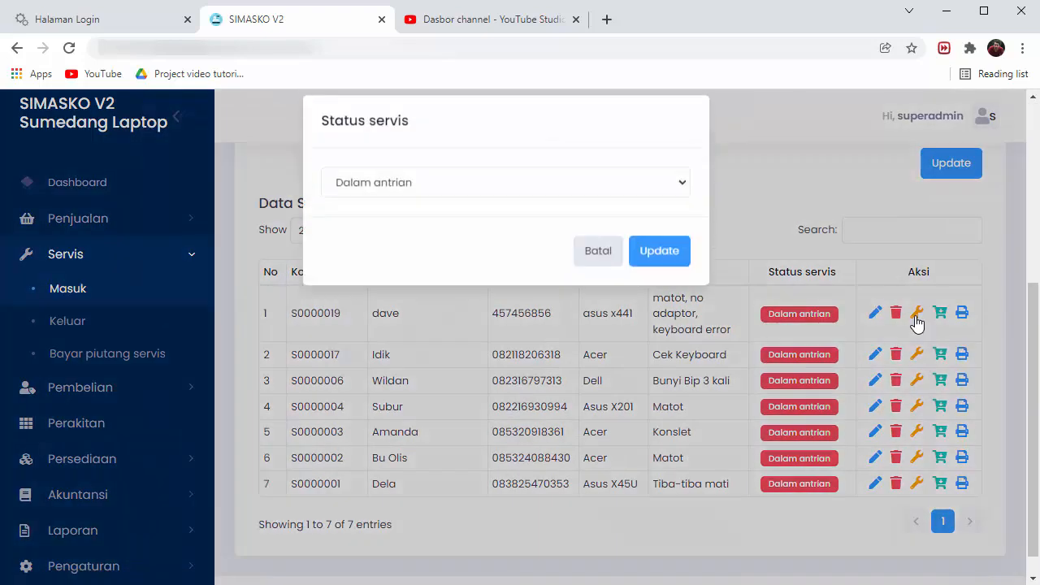
pyautogui.click(431, 191)
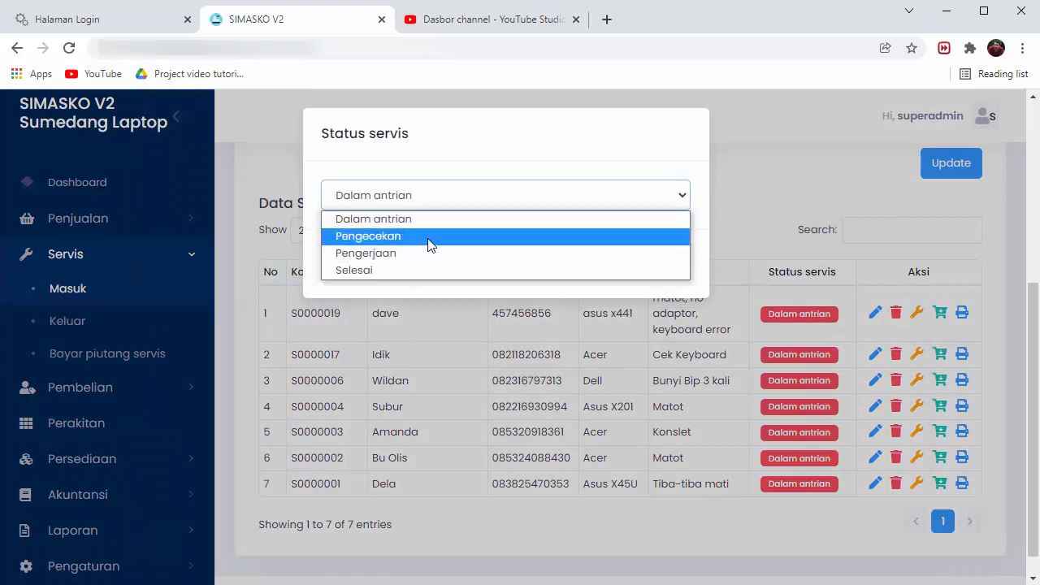
pyautogui.click(431, 236)
pyautogui.click(659, 264)
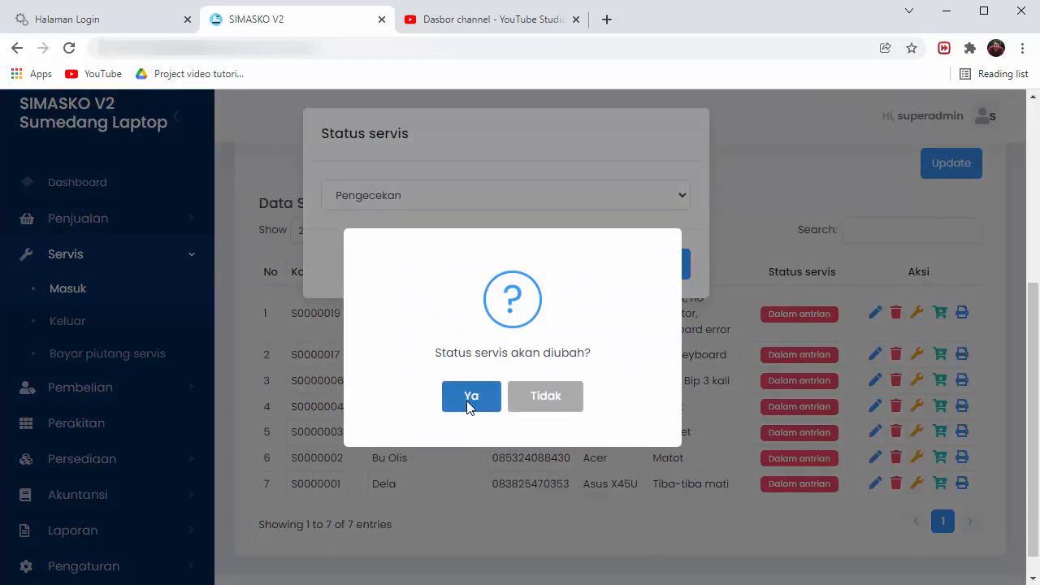
pyautogui.click(467, 399)
pyautogui.click(520, 390)
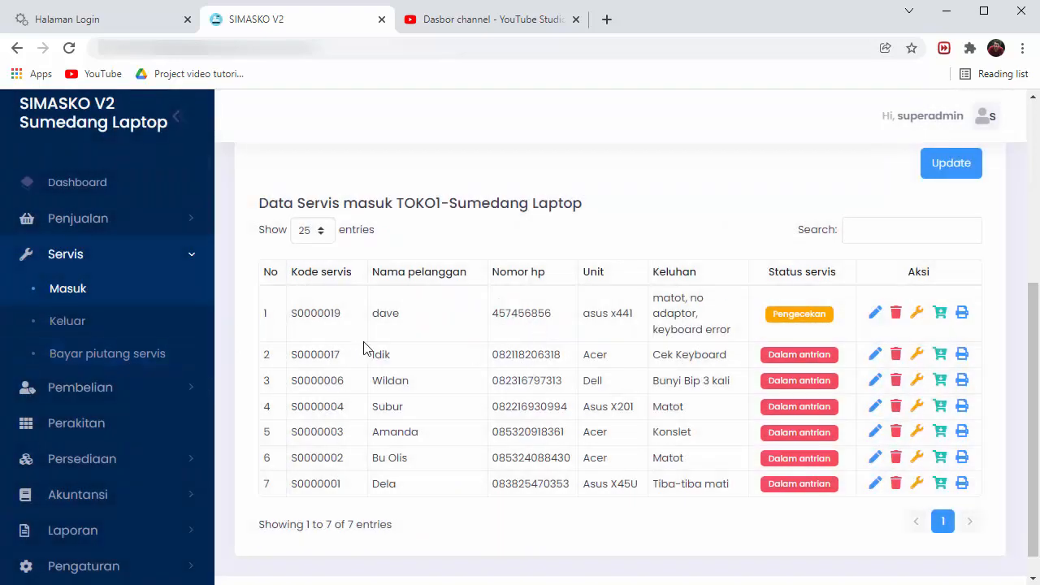
# Start the service checkout for the asus x441 entry, search its services for "key" and add Ganti Keyboard 400.
pyautogui.scroll(4, 395, 373)
pyautogui.scroll(-3, 396, 375)
pyautogui.scroll(4, 691, 333)
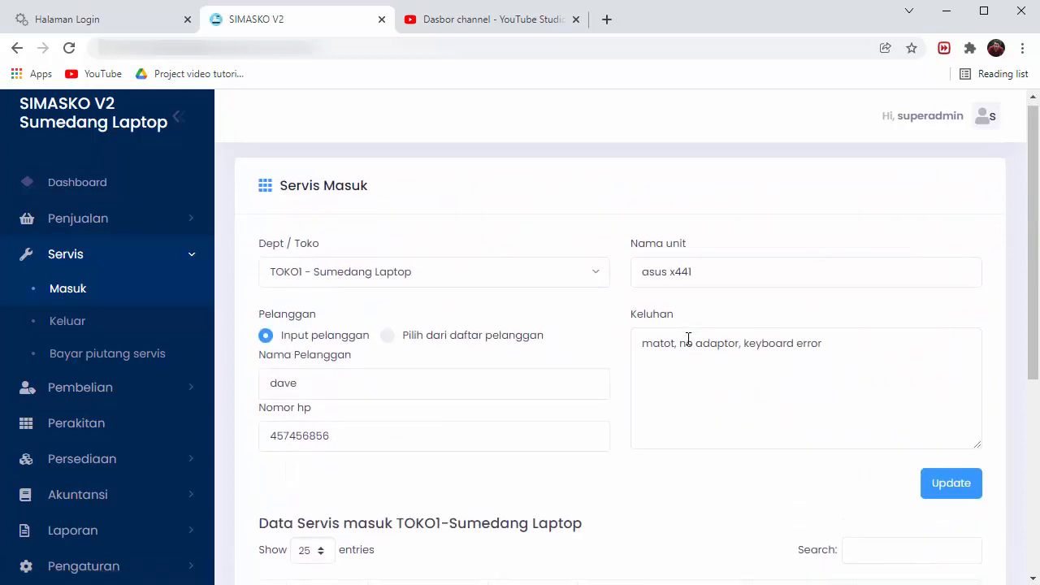
pyautogui.scroll(-4, 688, 338)
pyautogui.click(940, 289)
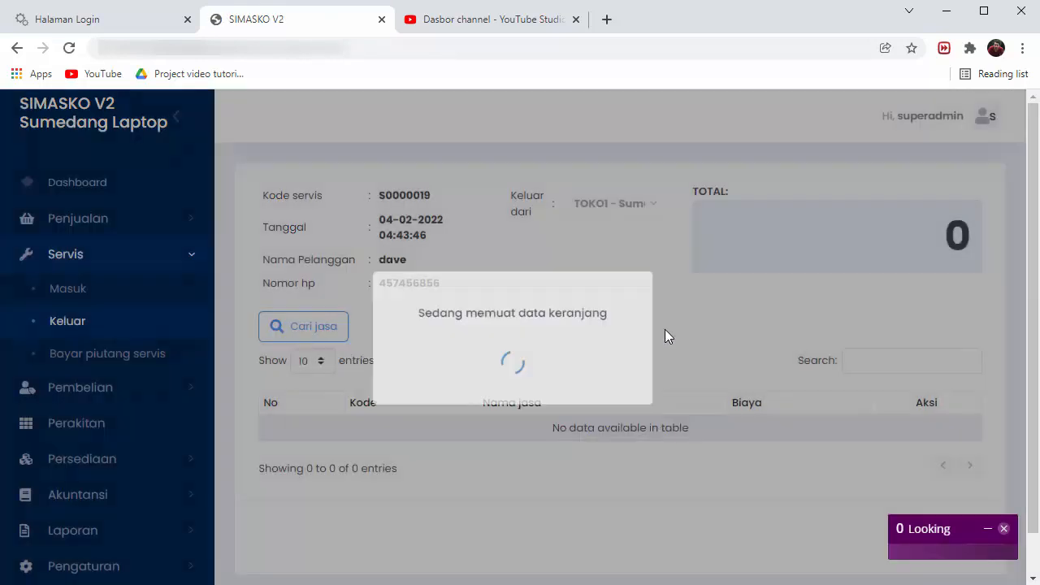
pyautogui.scroll(-1, 413, 309)
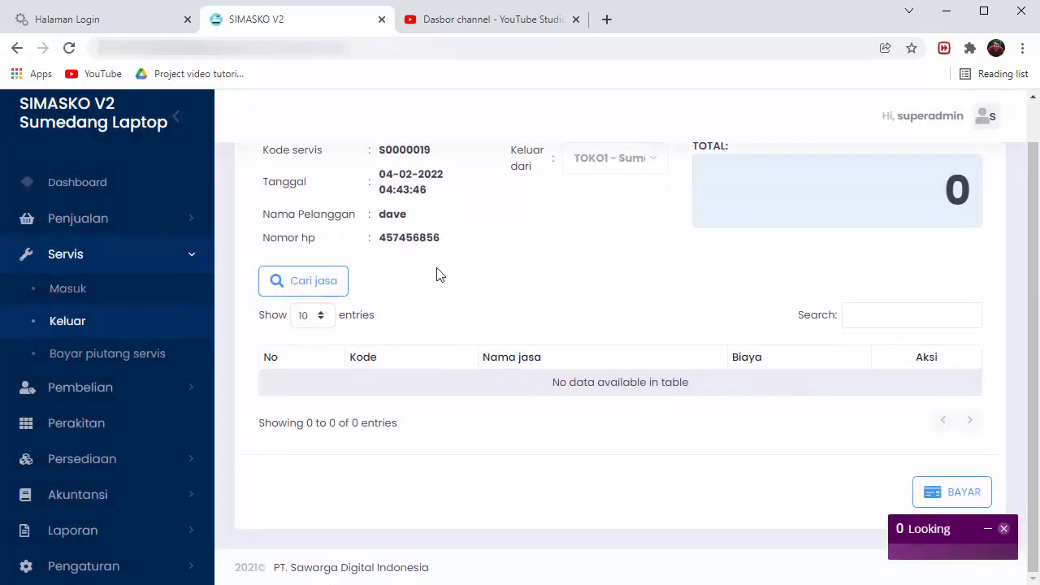
pyautogui.click(308, 283)
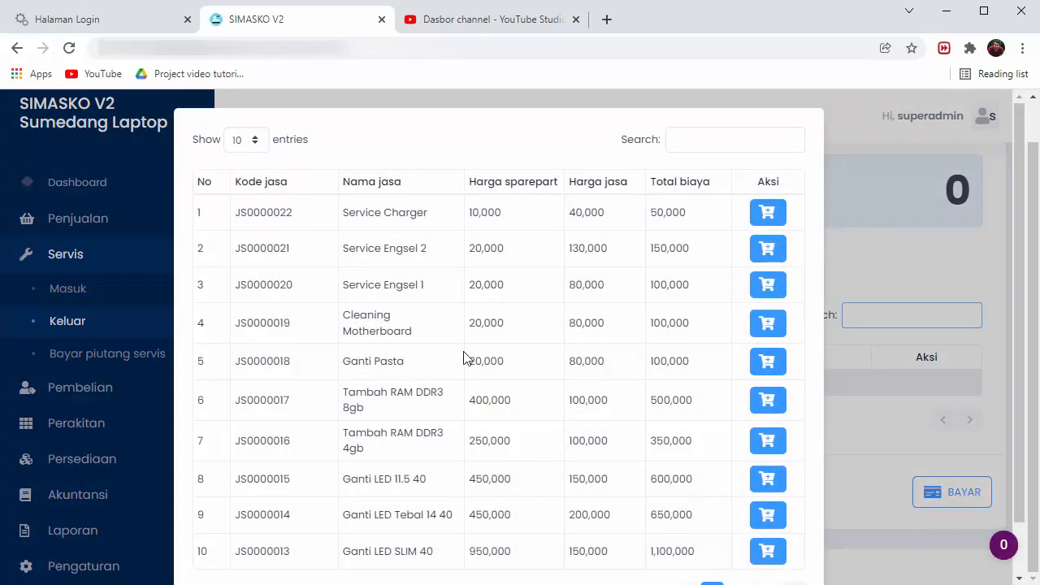
pyautogui.click(741, 140)
pyautogui.write('key')
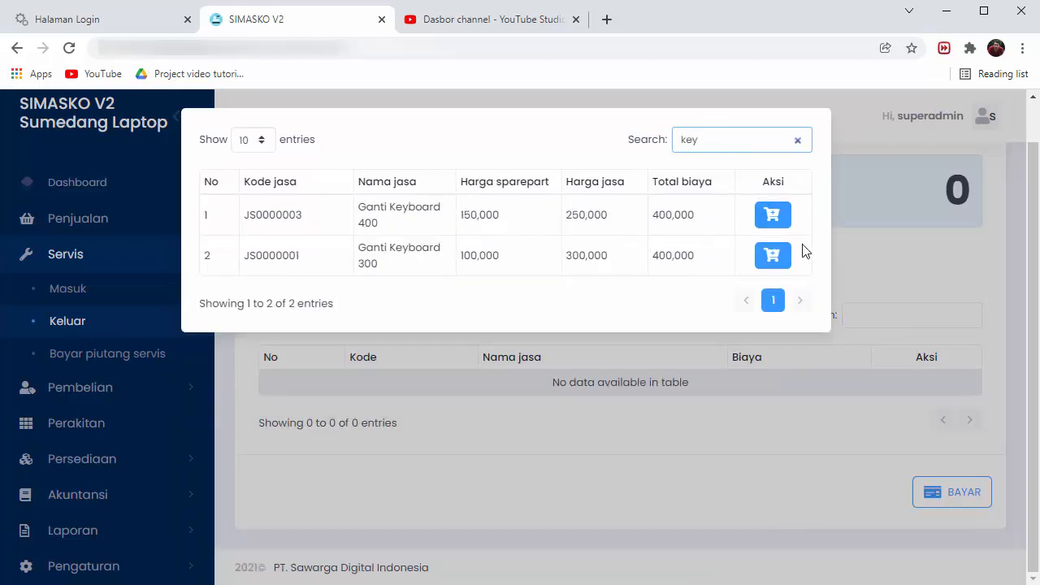
pyautogui.click(771, 214)
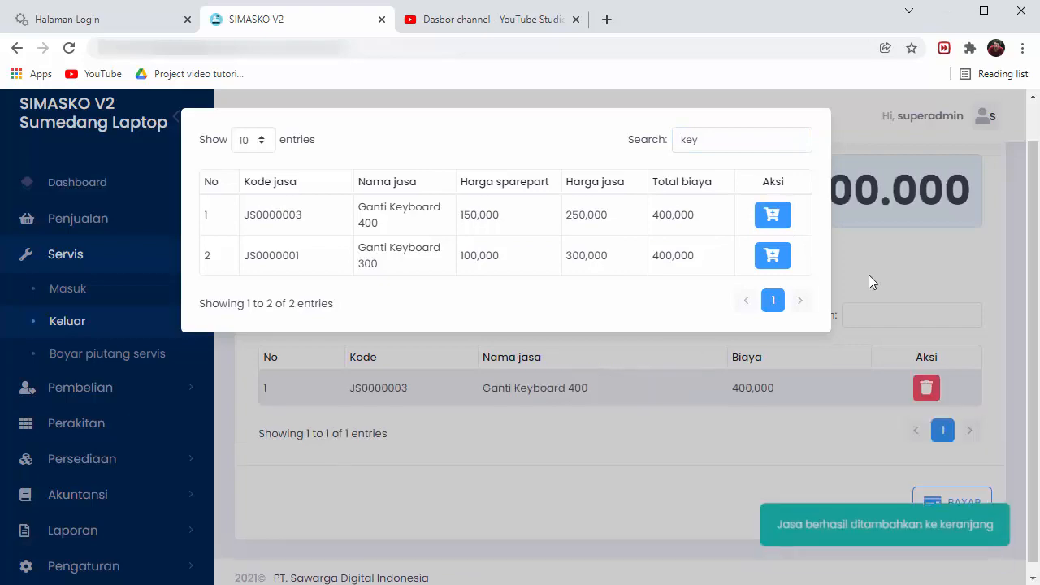
pyautogui.click(868, 276)
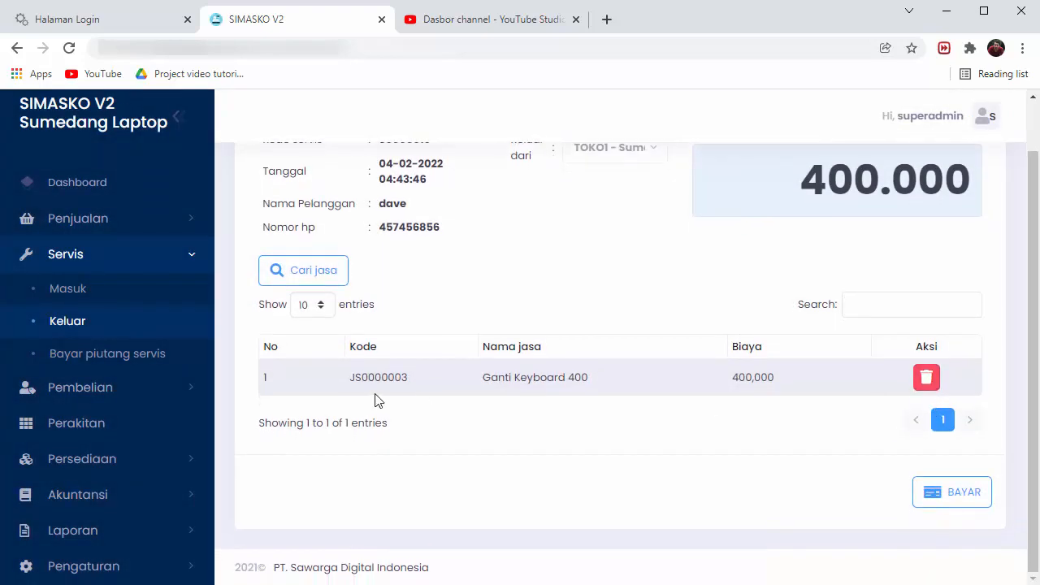
# Pay the service bill in Cash with the exact amount of 400.000, process it and dismiss the invoice print preview.
pyautogui.click(946, 492)
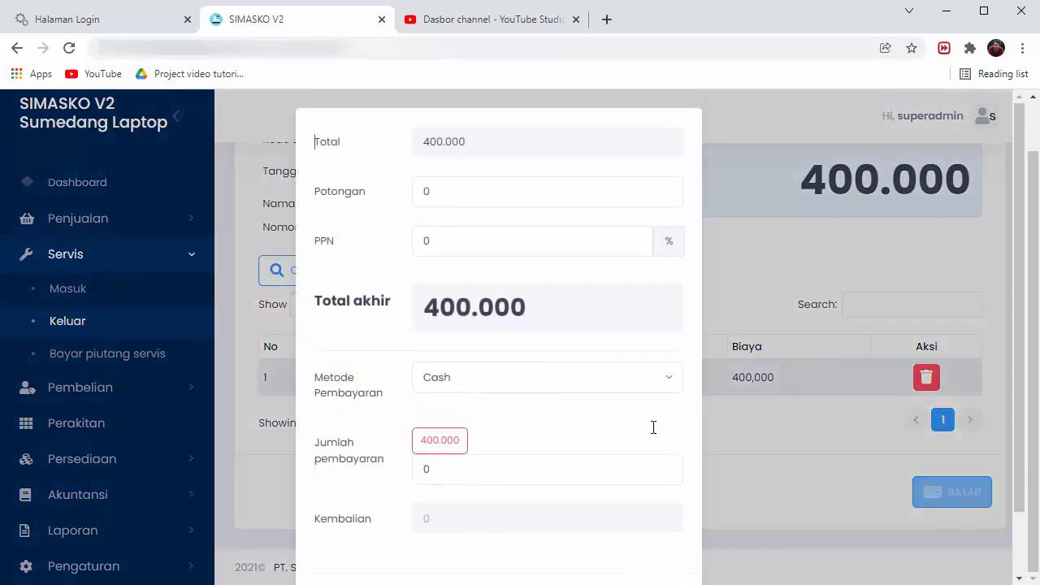
pyautogui.click(484, 192)
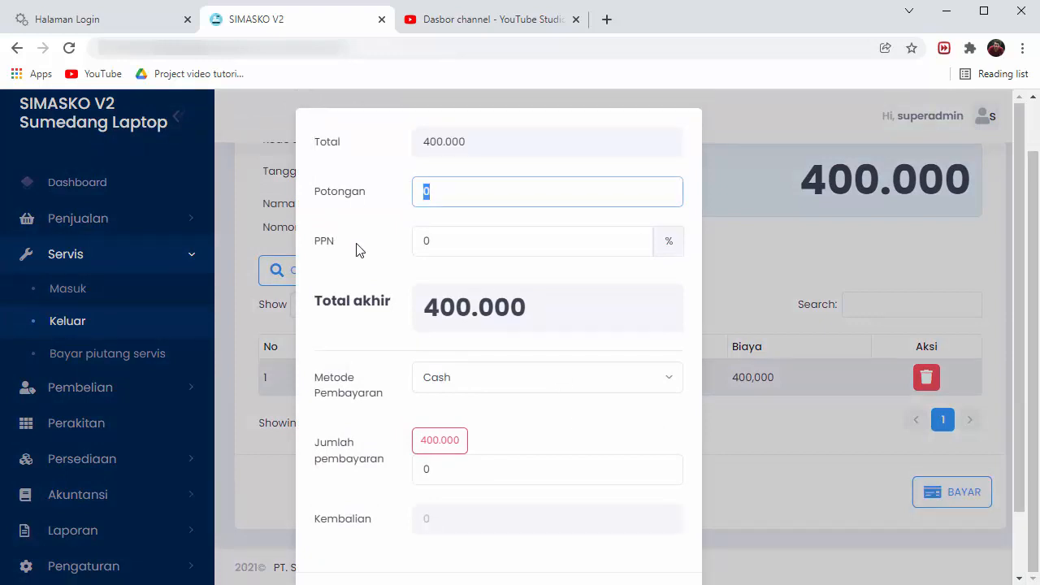
pyautogui.click(455, 197)
pyautogui.moveTo(416, 194); pyautogui.dragTo(474, 186)
pyautogui.click(474, 186)
pyautogui.scroll(-2, 548, 359)
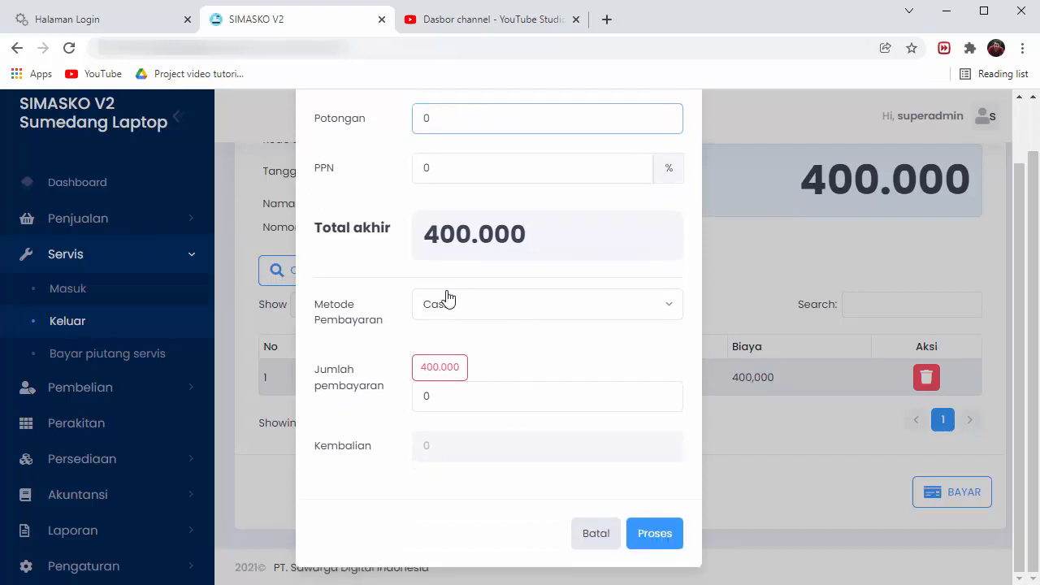
pyautogui.click(451, 370)
pyautogui.click(660, 540)
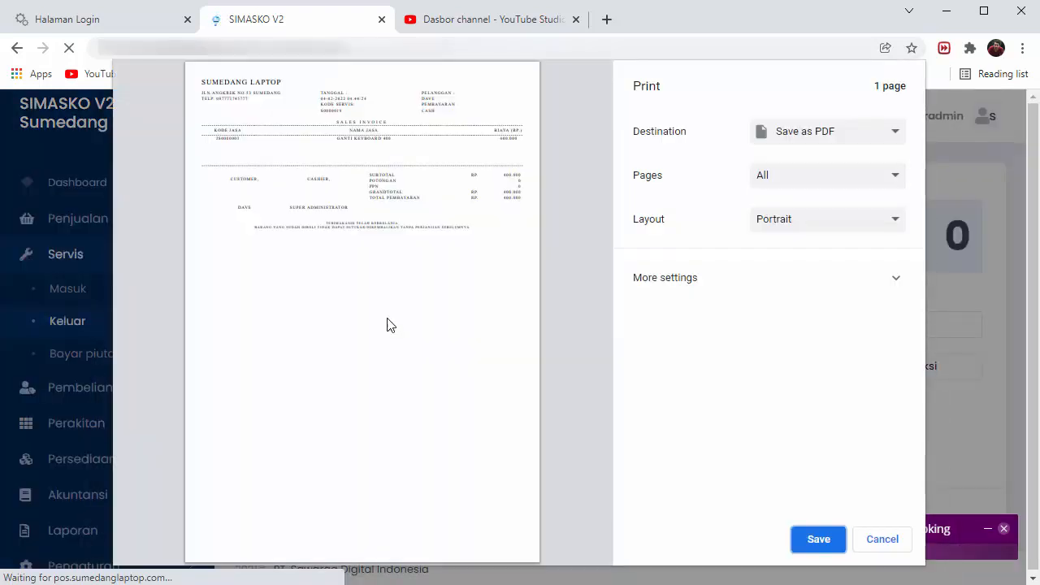
pyautogui.click(880, 541)
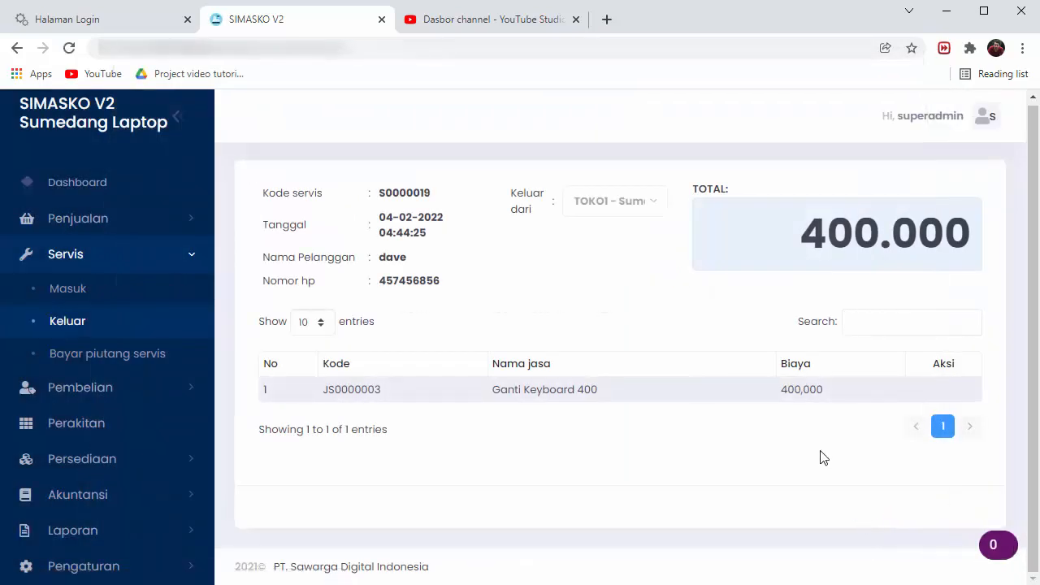
# Open the Servis Keluar list and examine the outgoing service entries with their total costs and statuses.
pyautogui.click(68, 324)
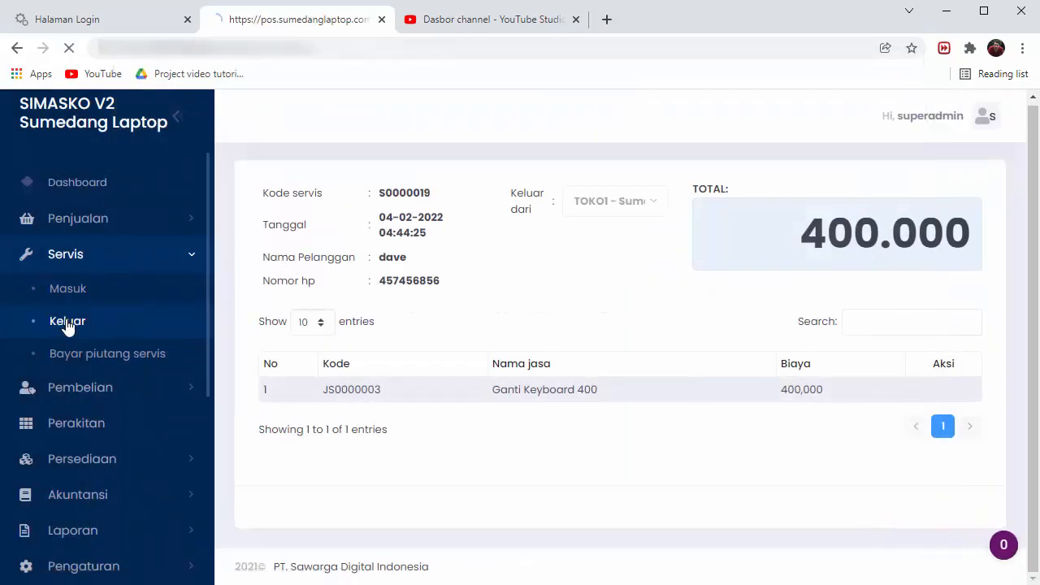
pyautogui.scroll(-5, 503, 321)
pyautogui.scroll(3, 478, 311)
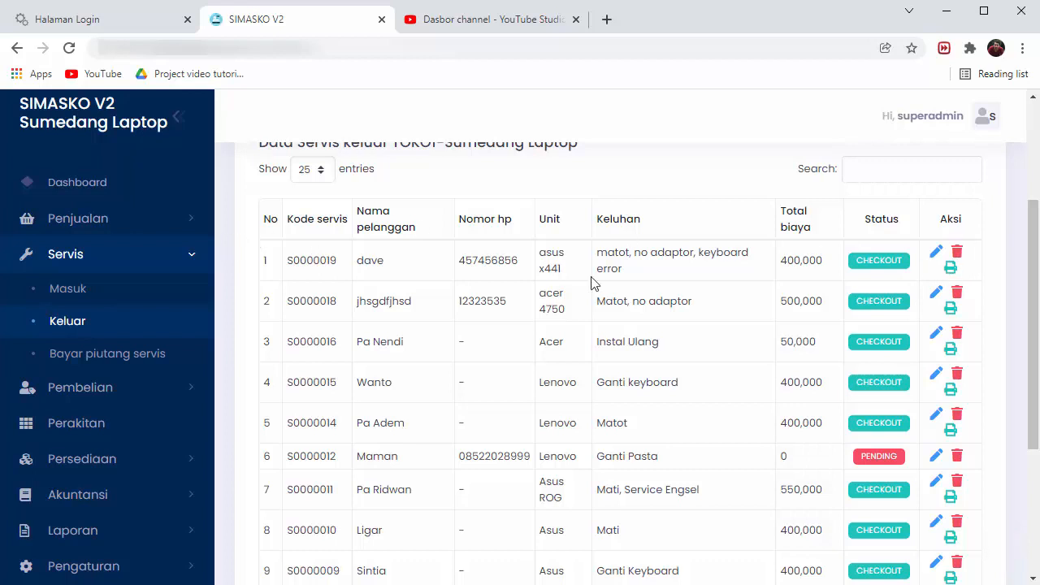
pyautogui.scroll(3, 591, 280)
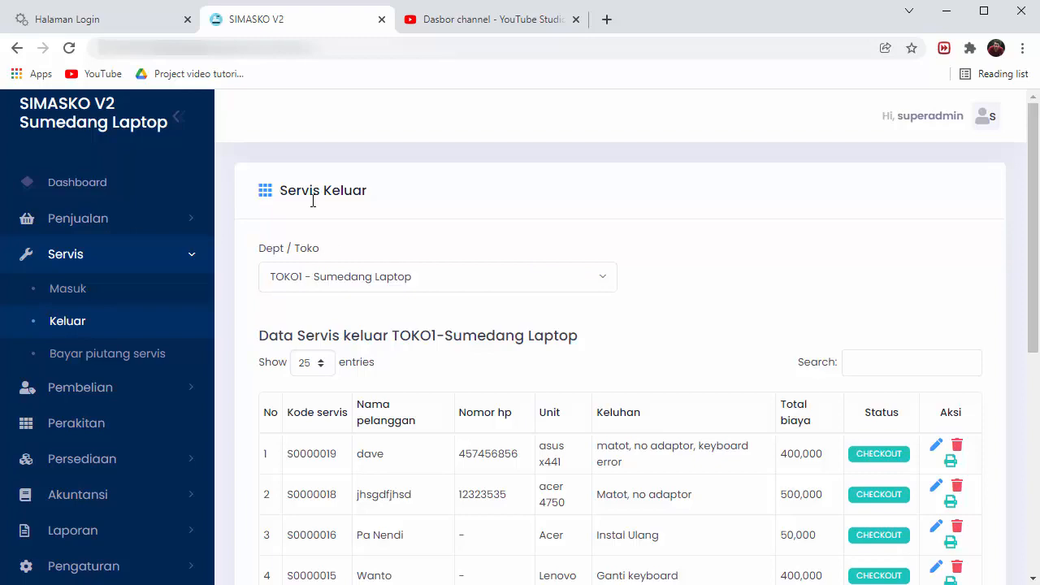
pyautogui.scroll(-3, 789, 418)
pyautogui.scroll(3, 789, 417)
pyautogui.scroll(-4, 901, 414)
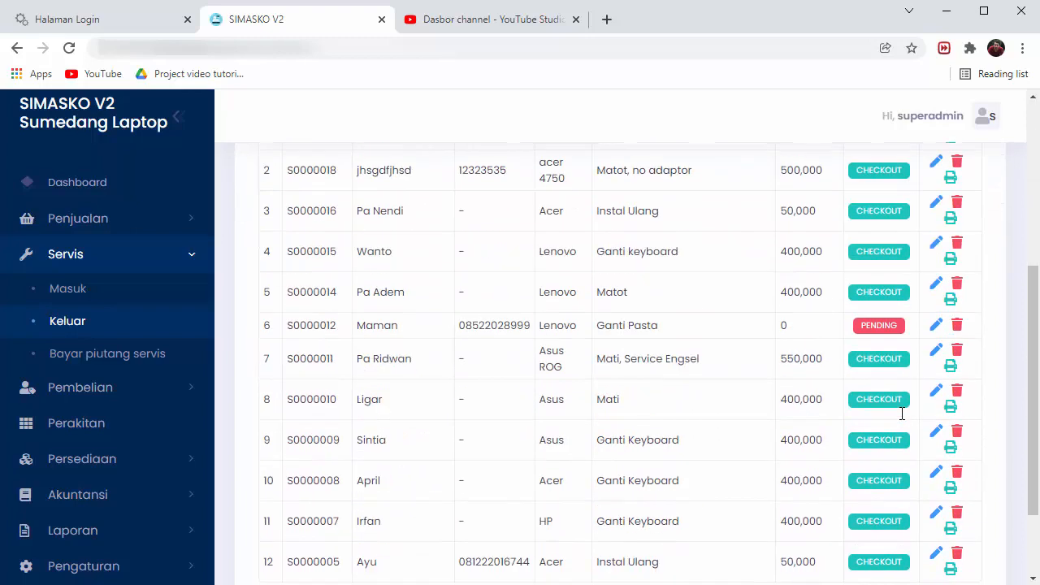
# Delete the asus x441 entry from the Servis Keluar list and confirm the deletion.
pyautogui.scroll(2, 831, 372)
pyautogui.click(956, 284)
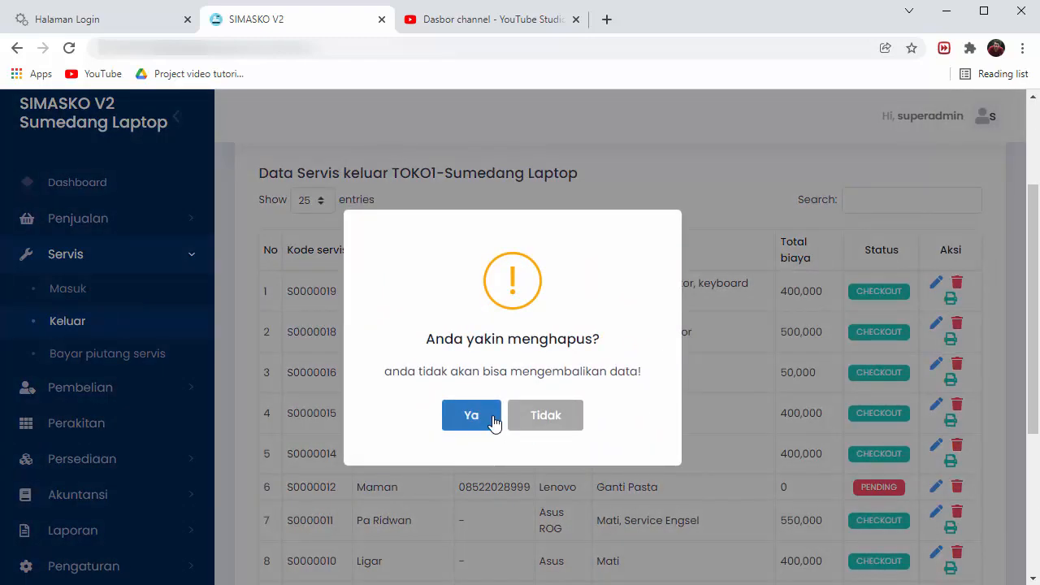
pyautogui.click(471, 413)
pyautogui.click(498, 399)
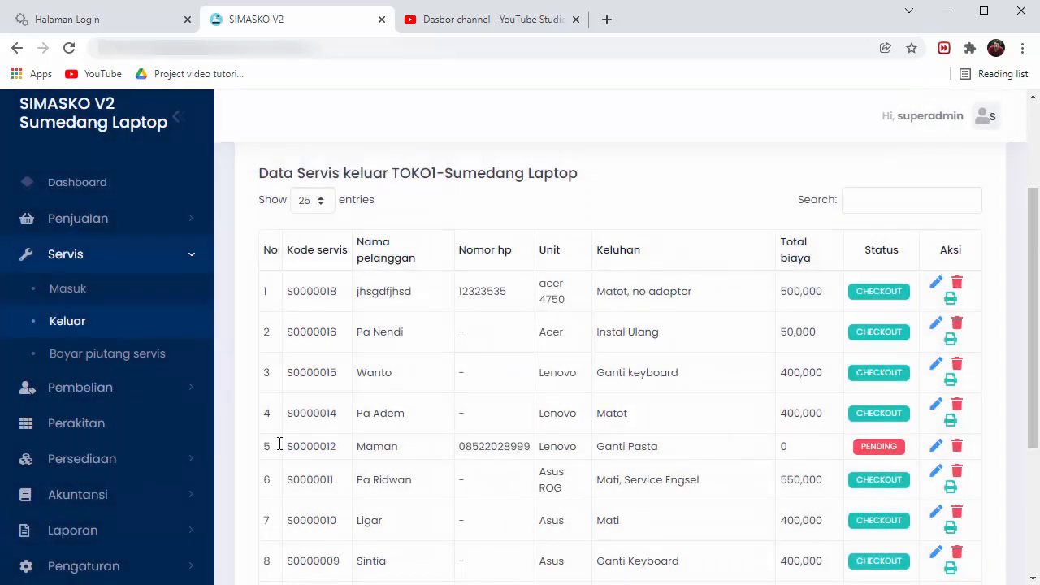
# Open the Daftar piutang servis under Bayar piutang servis.
pyautogui.scroll(-2, 97, 349)
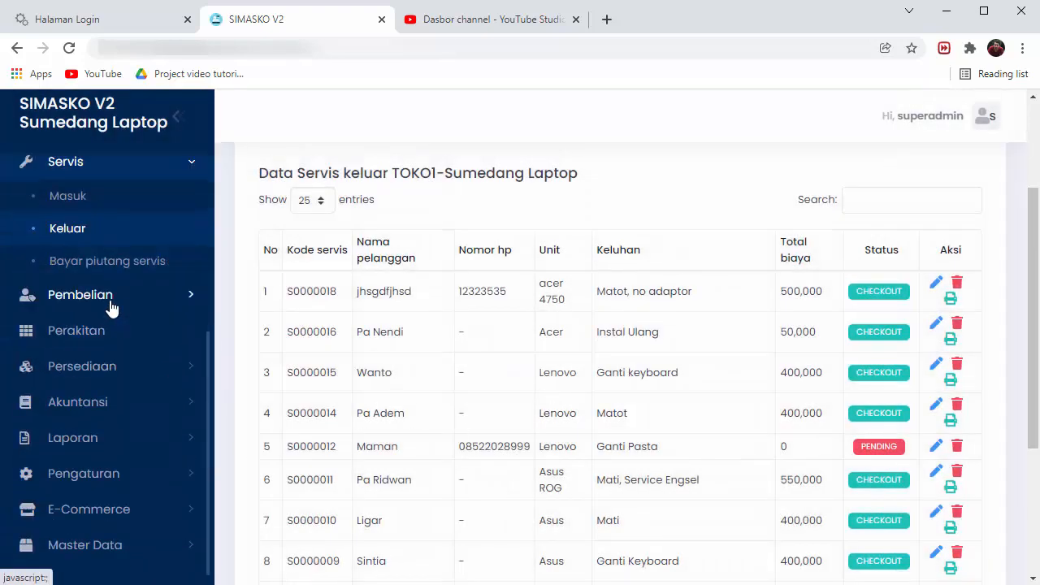
pyautogui.click(109, 261)
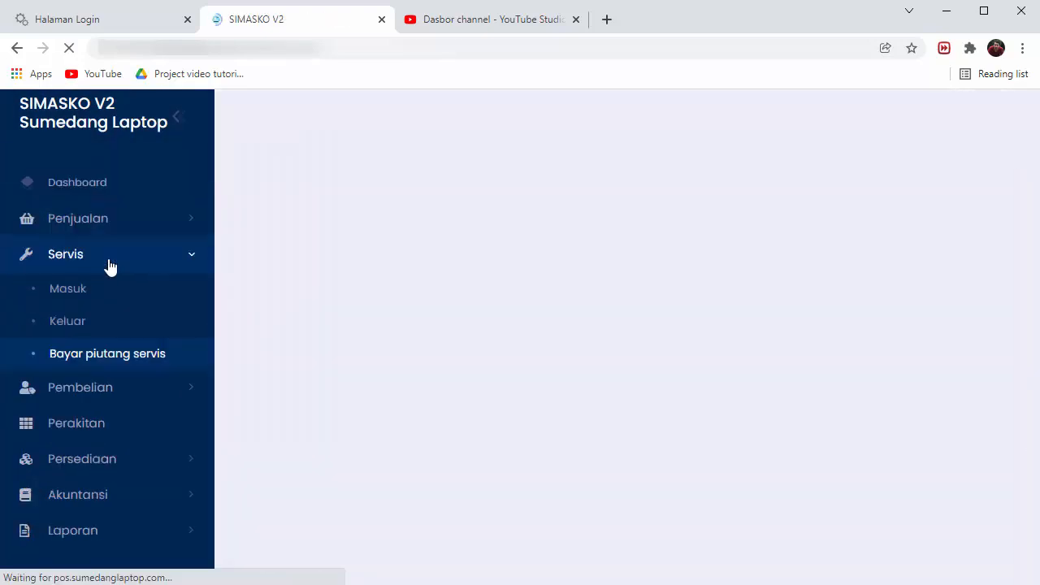
pyautogui.click(95, 237)
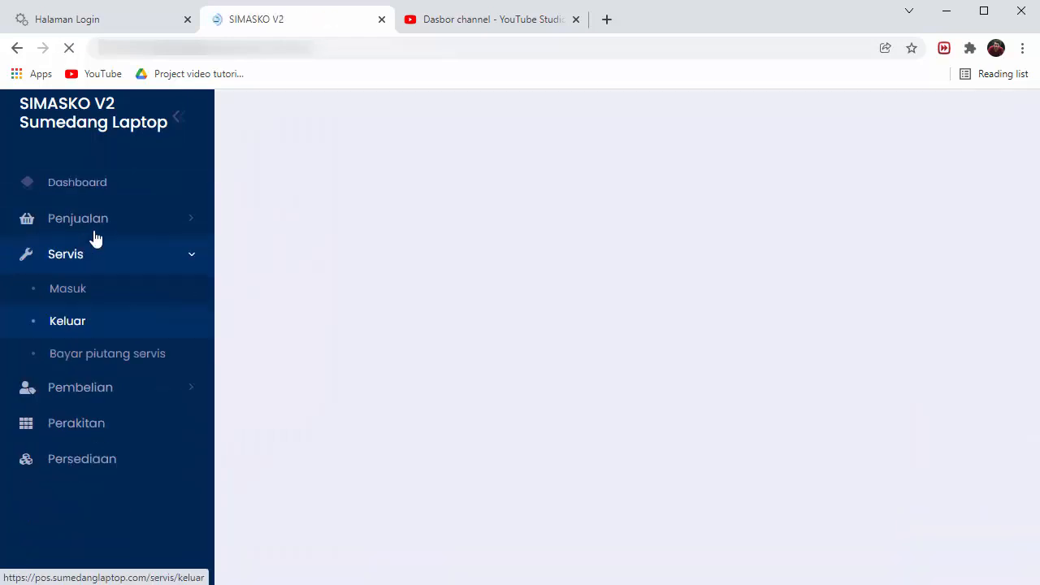
pyautogui.click(78, 273)
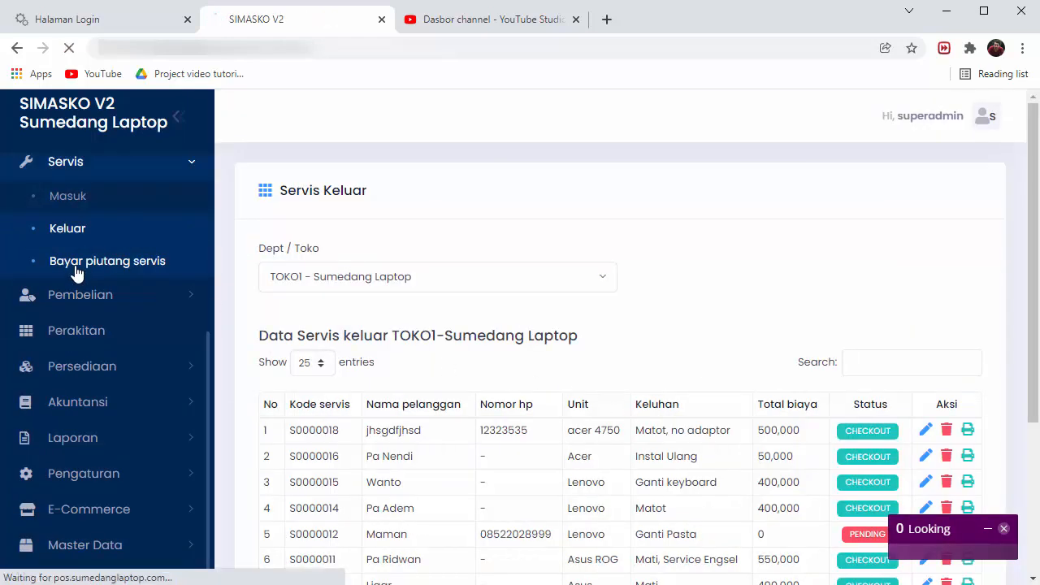
# View the Data Item list of products under Master Data and switch to the Data Pembelian list.
pyautogui.click(108, 305)
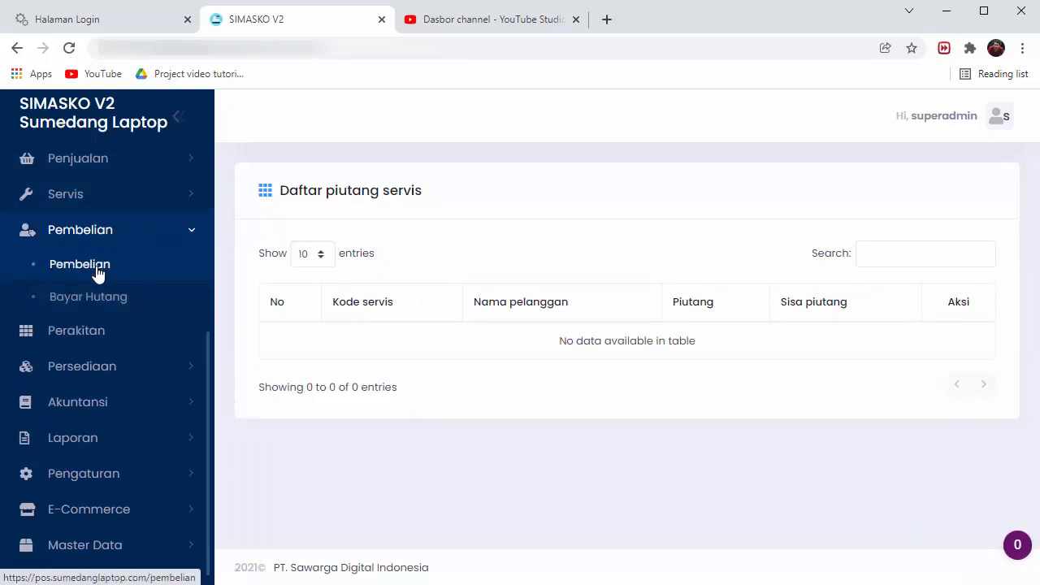
pyautogui.click(122, 546)
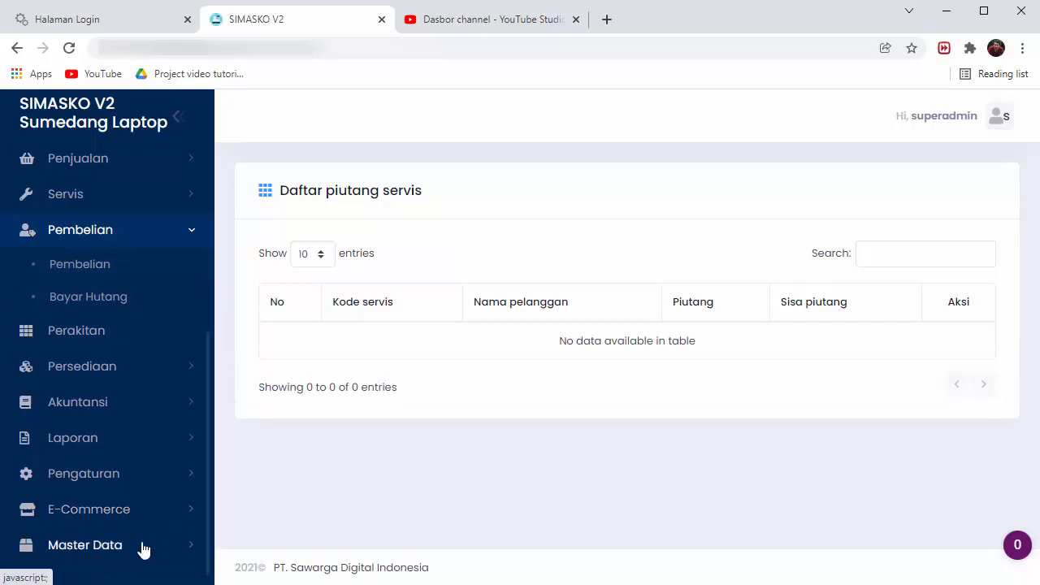
pyautogui.click(86, 518)
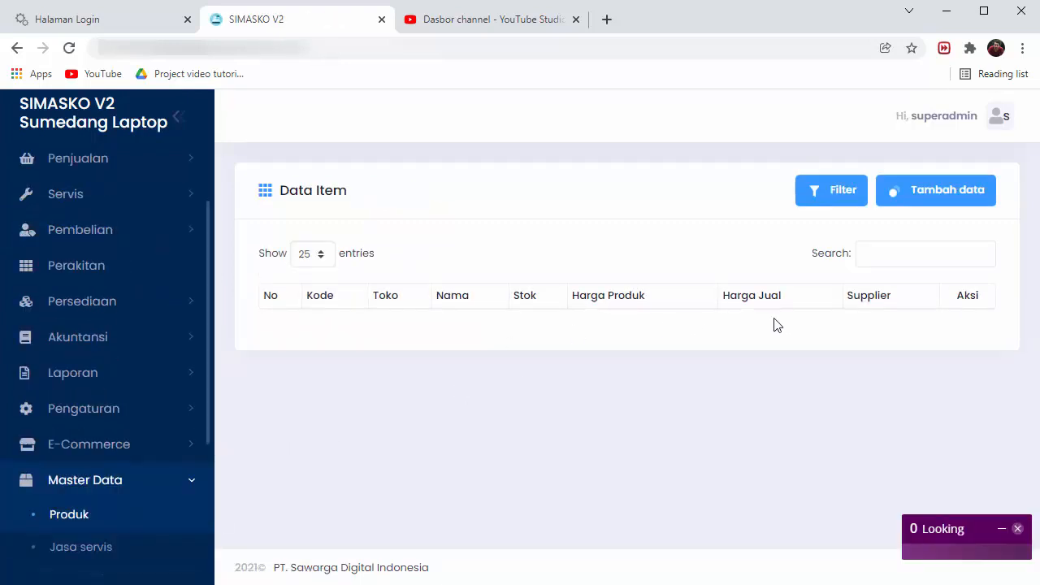
pyautogui.scroll(1, 122, 529)
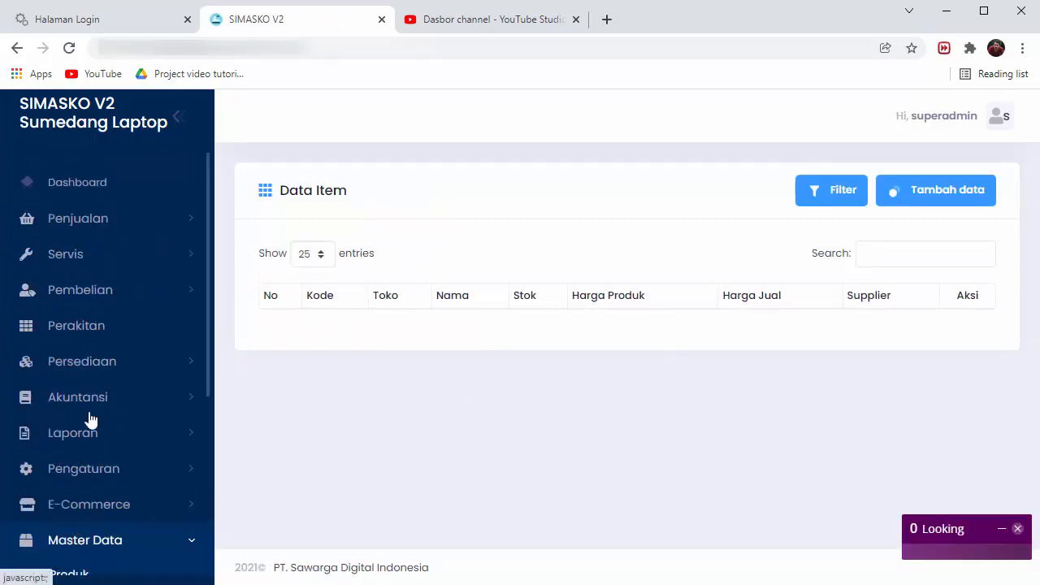
pyautogui.click(107, 300)
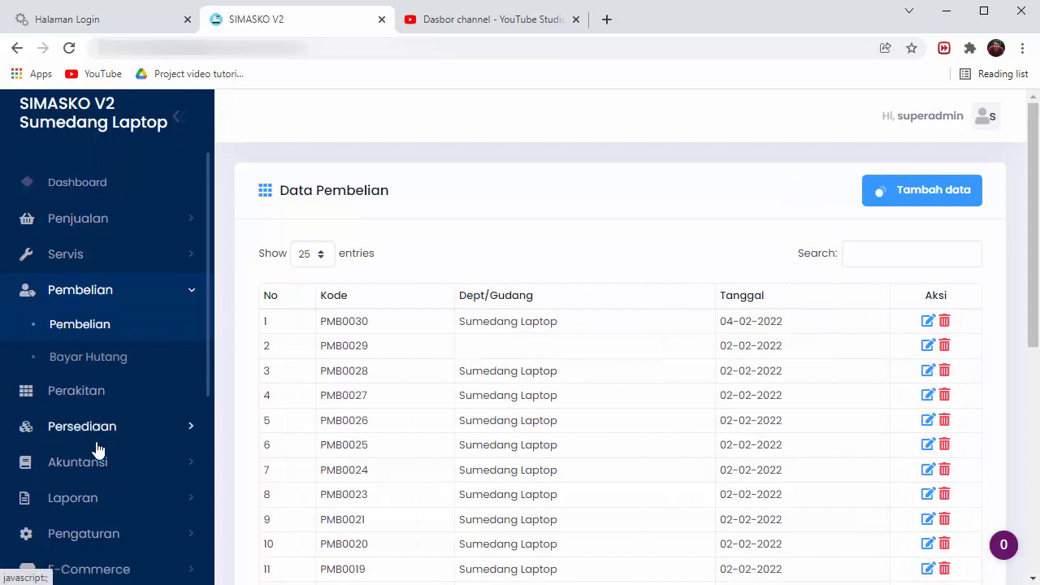
pyautogui.scroll(-2, 98, 451)
pyautogui.click(161, 547)
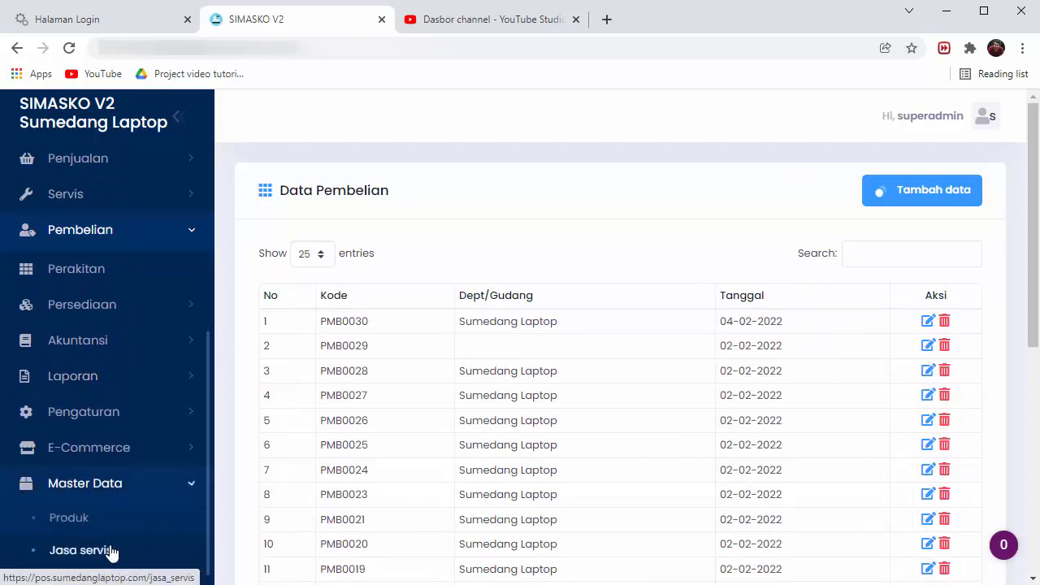
pyautogui.scroll(2, 96, 532)
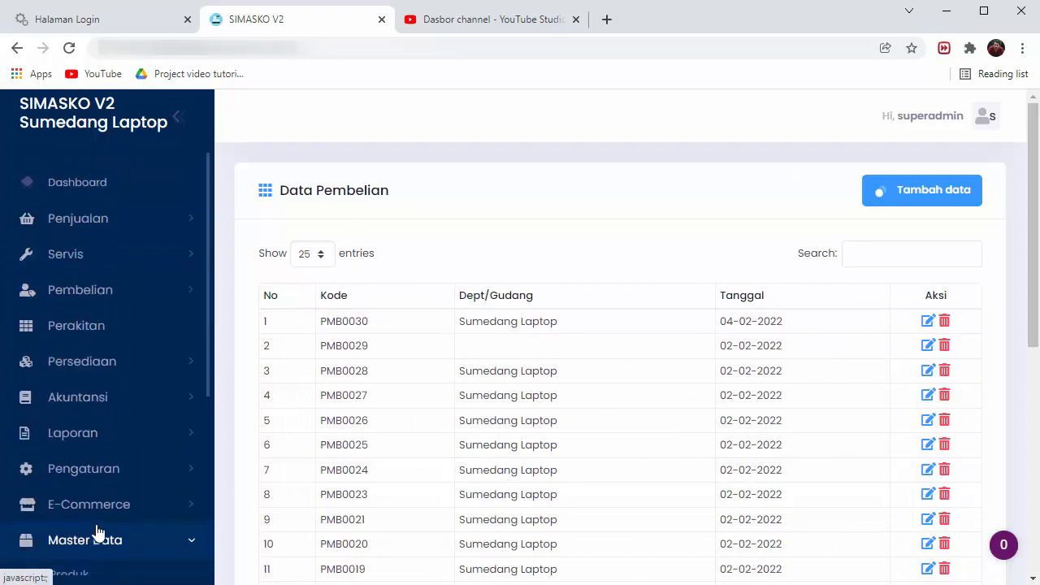
pyautogui.scroll(-5, 96, 532)
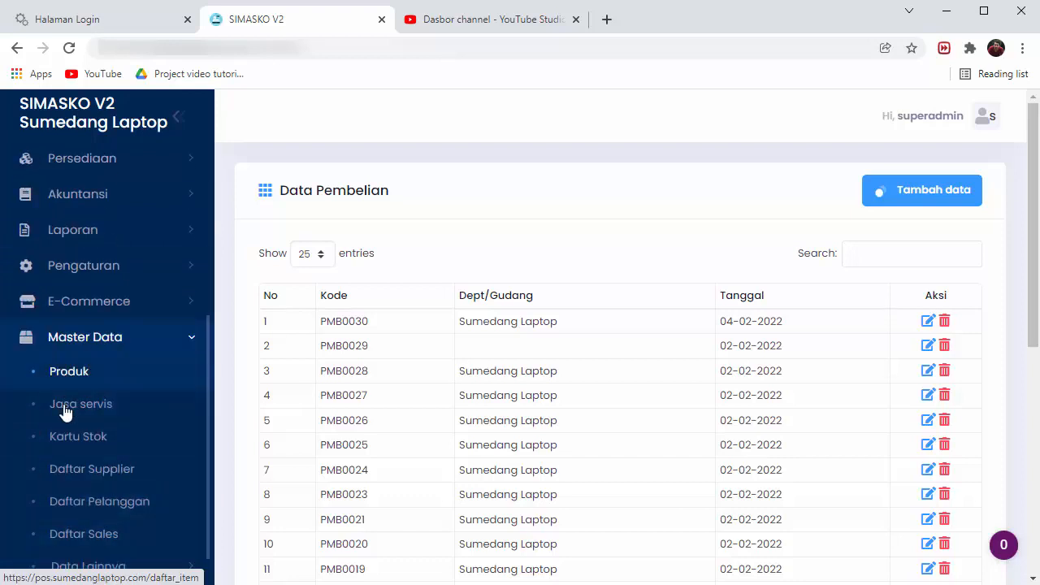
pyautogui.scroll(5, 65, 412)
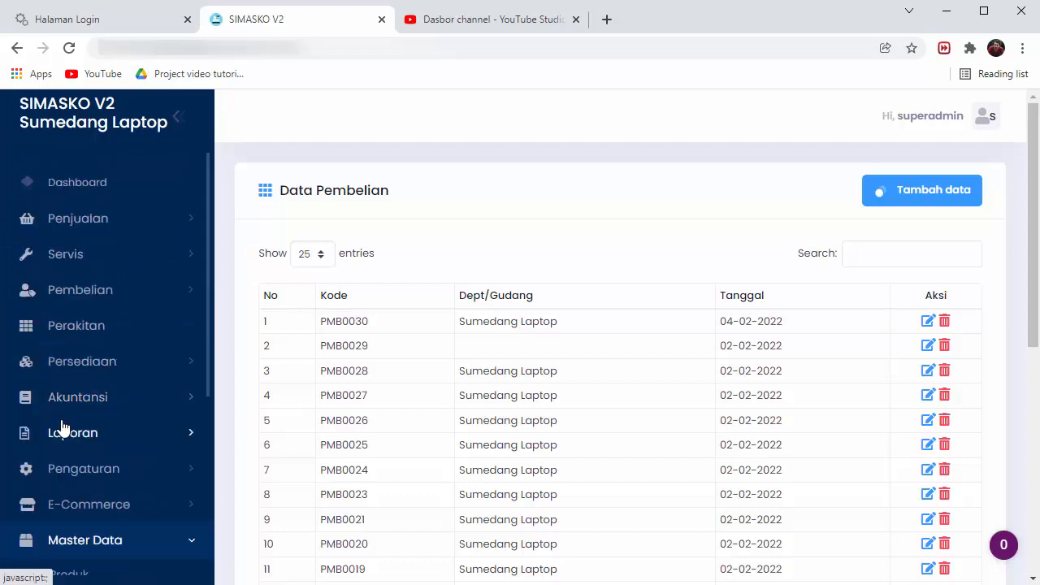
# Start a new purchase and set its Toko to TOKO1 - Sumedang Laptop.
pyautogui.click(884, 188)
pyautogui.scroll(-2, 614, 404)
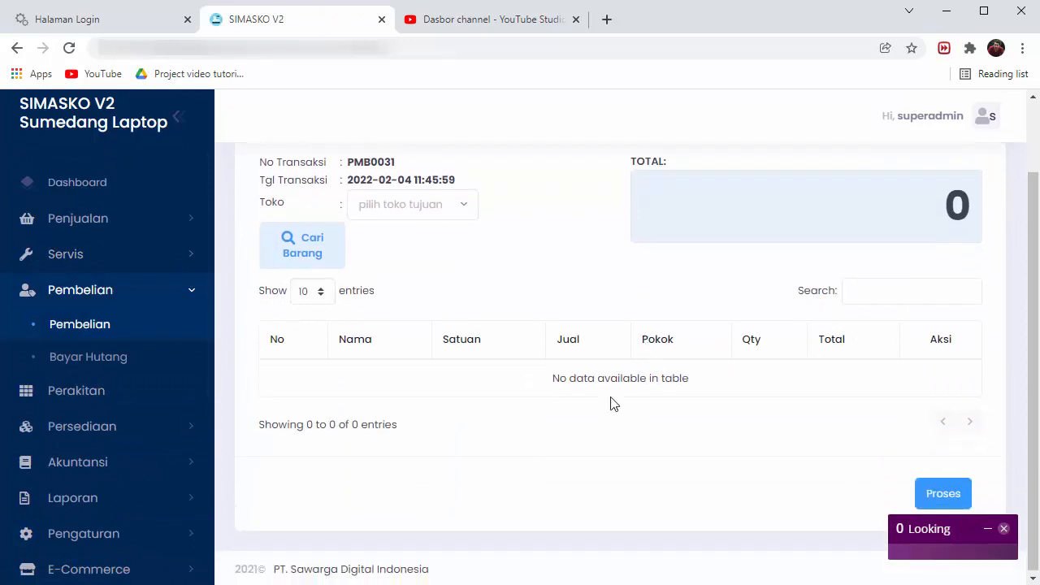
pyautogui.click(299, 245)
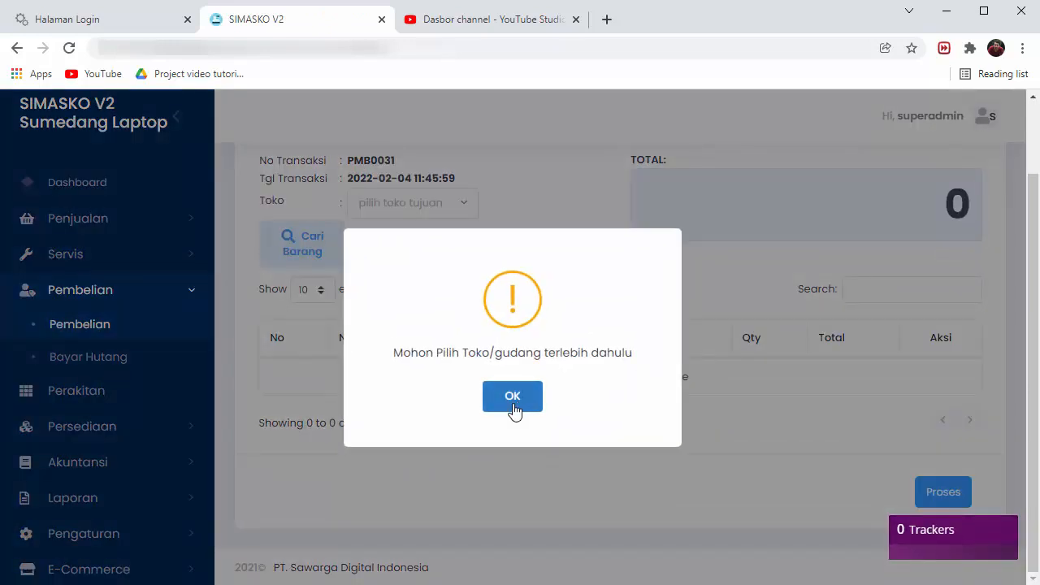
pyautogui.click(513, 398)
pyautogui.click(451, 216)
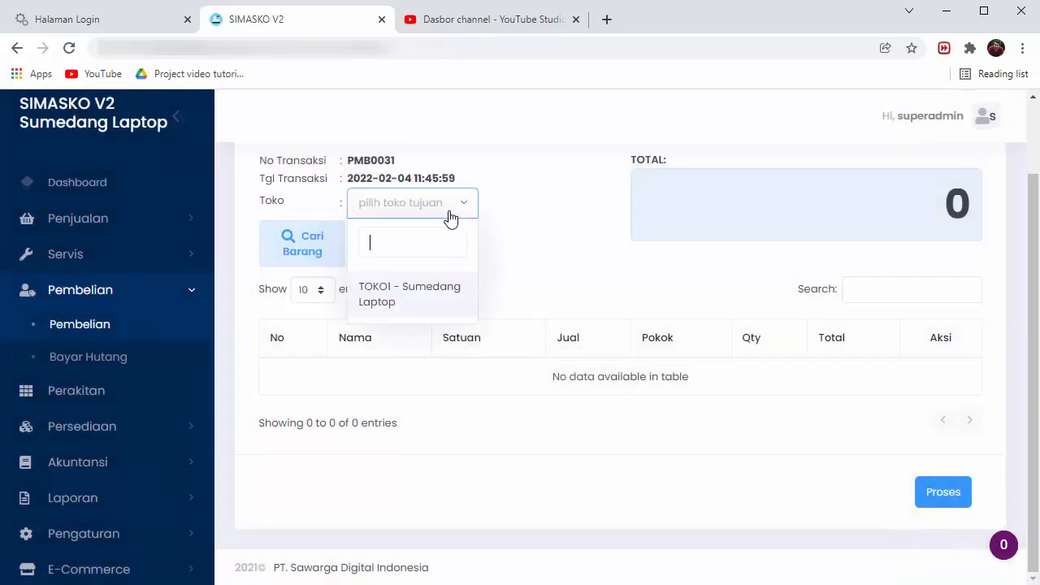
pyautogui.click(416, 298)
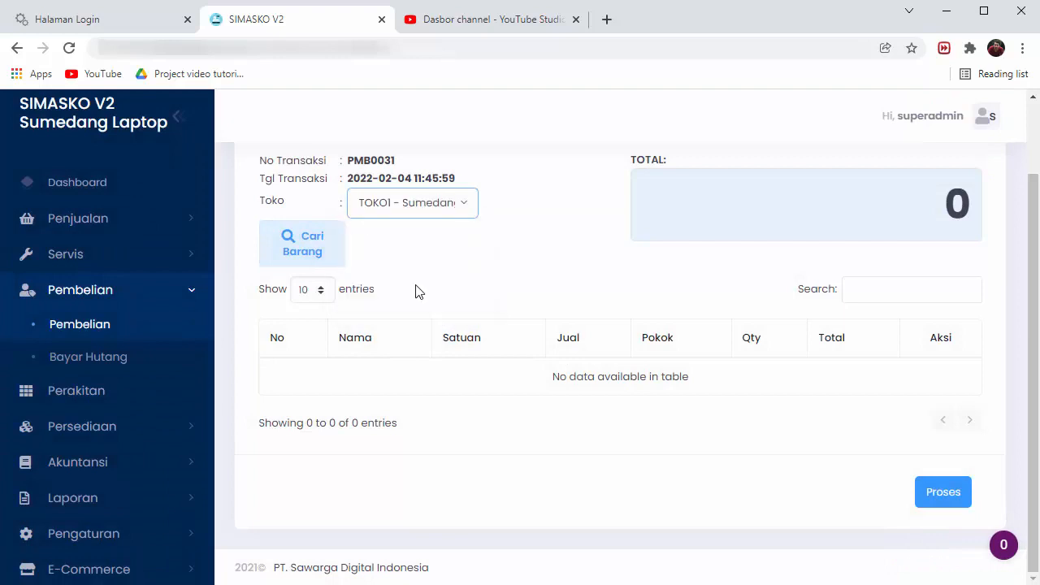
# Add one Acer Chromebook 11 to the purchase from the Cari Barang item list and close the list.
pyautogui.click(446, 213)
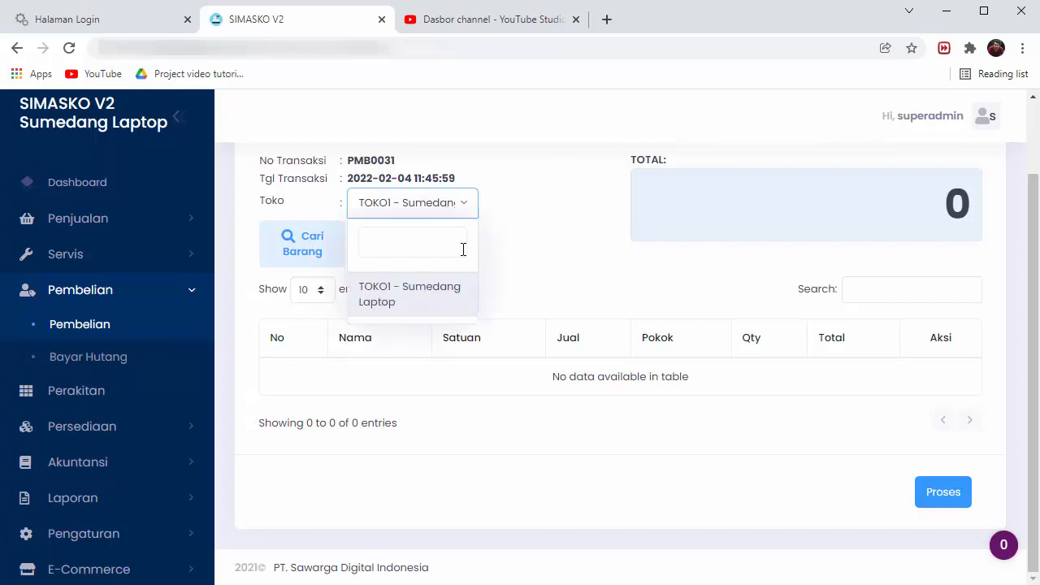
pyautogui.click(276, 258)
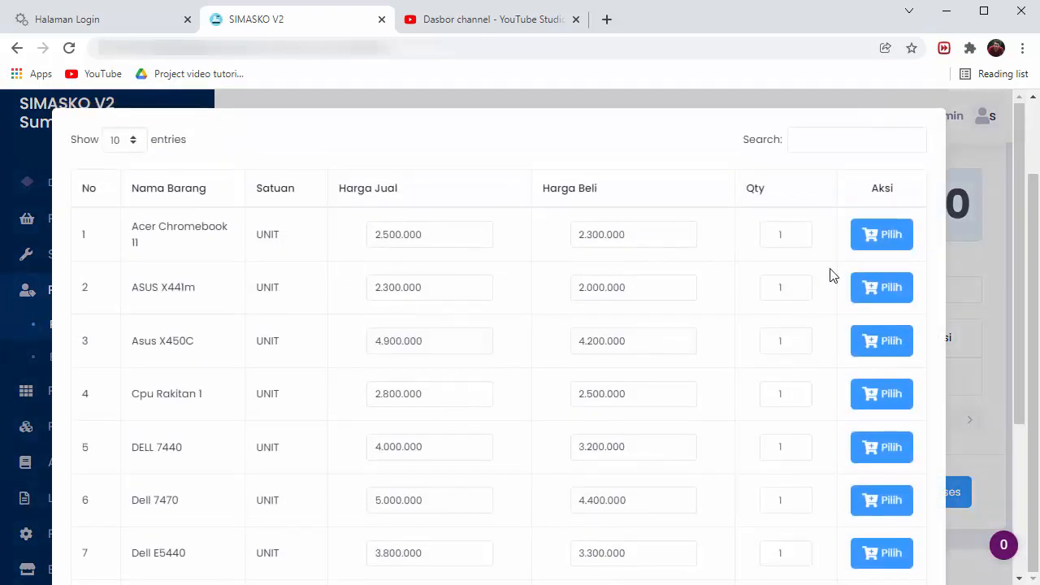
pyautogui.click(874, 235)
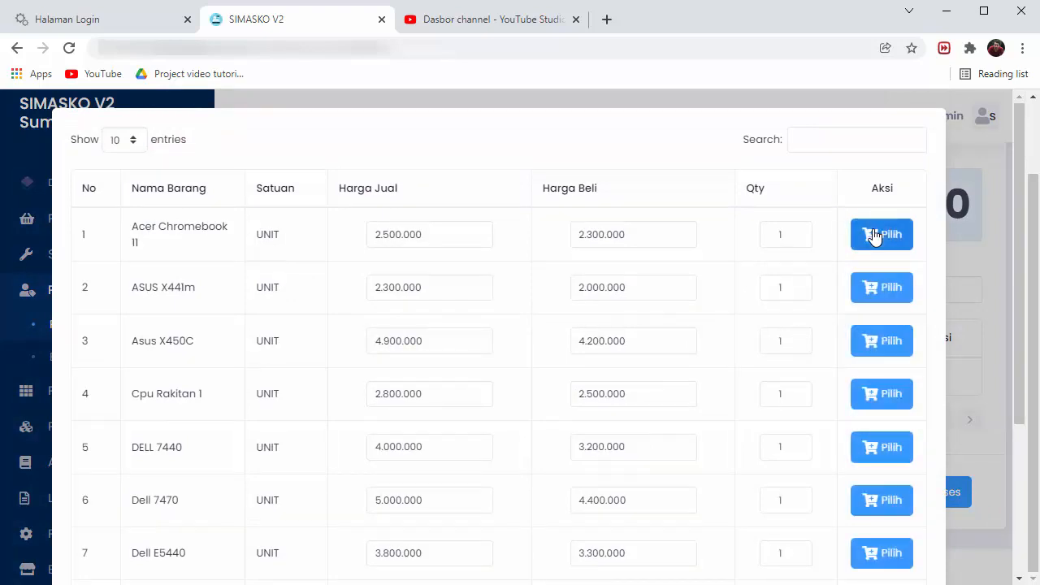
pyautogui.click(962, 305)
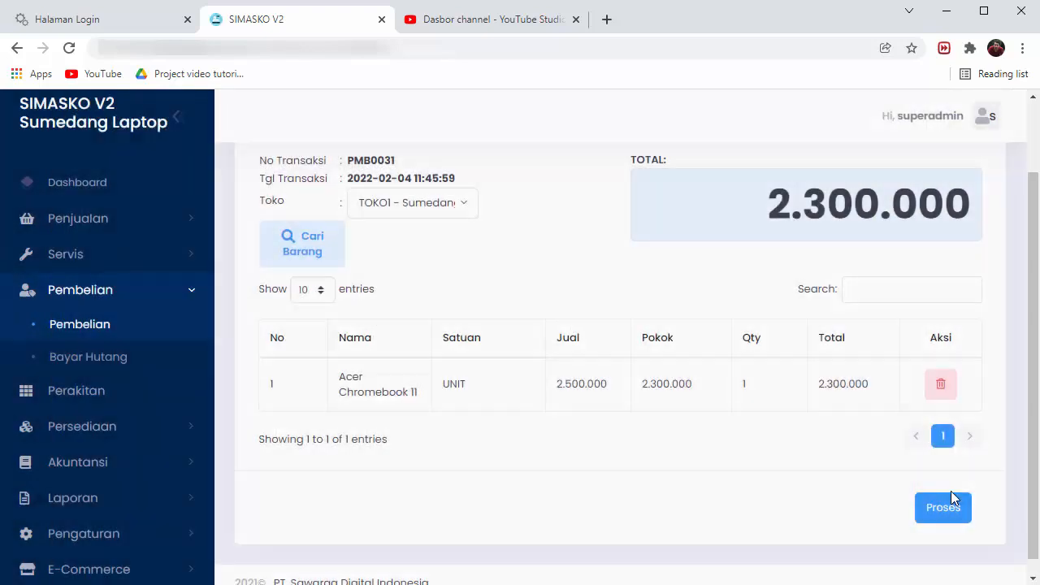
# Open the payment form for the Acer Chromebook 11 purchase and close it again.
pyautogui.scroll(-1, 958, 443)
pyautogui.click(944, 492)
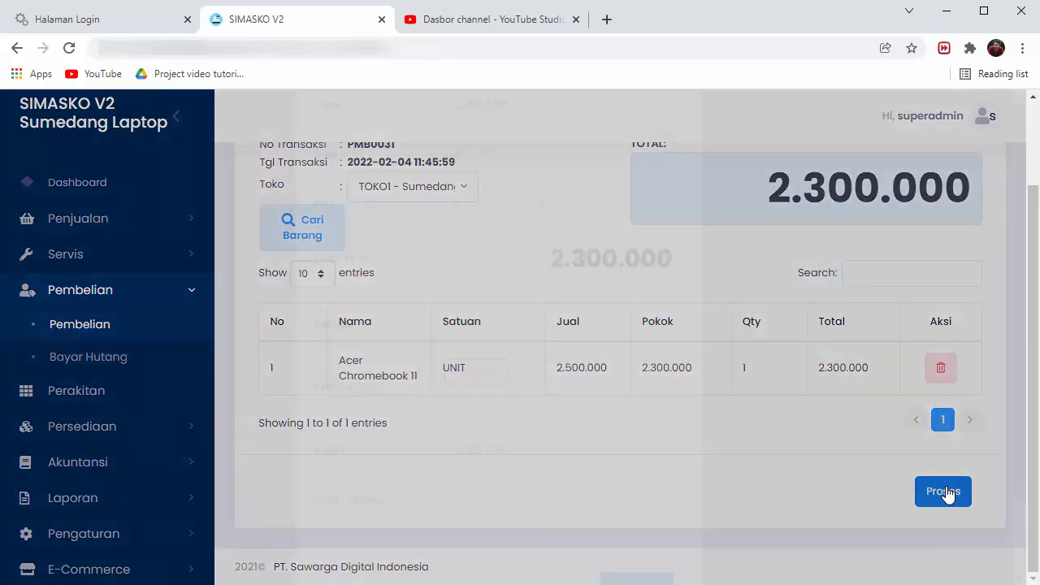
pyautogui.click(478, 410)
pyautogui.click(774, 368)
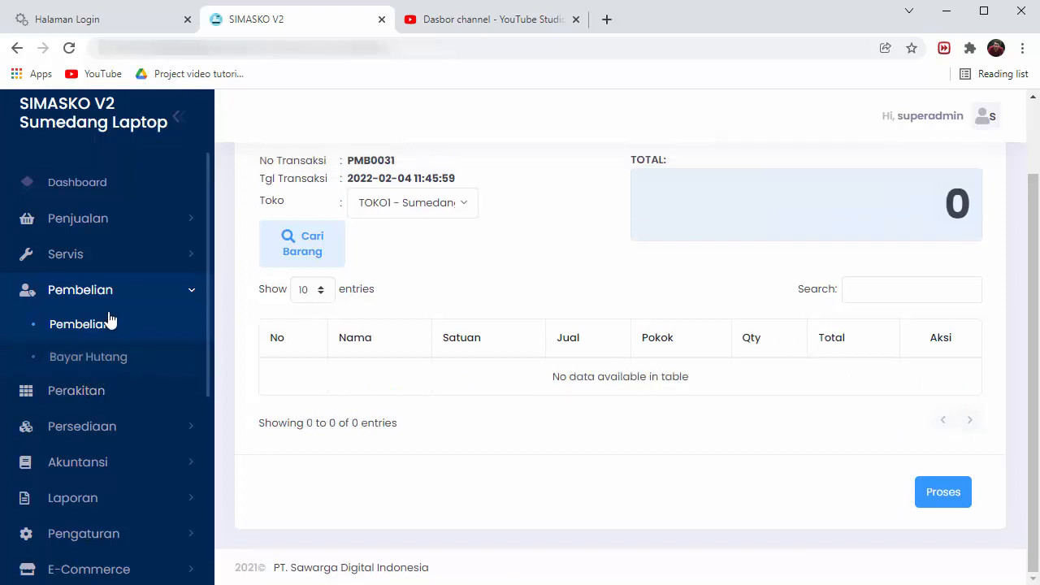
# Start a new assembly under Perakitan and name it rakit1.
pyautogui.scroll(-1, 114, 333)
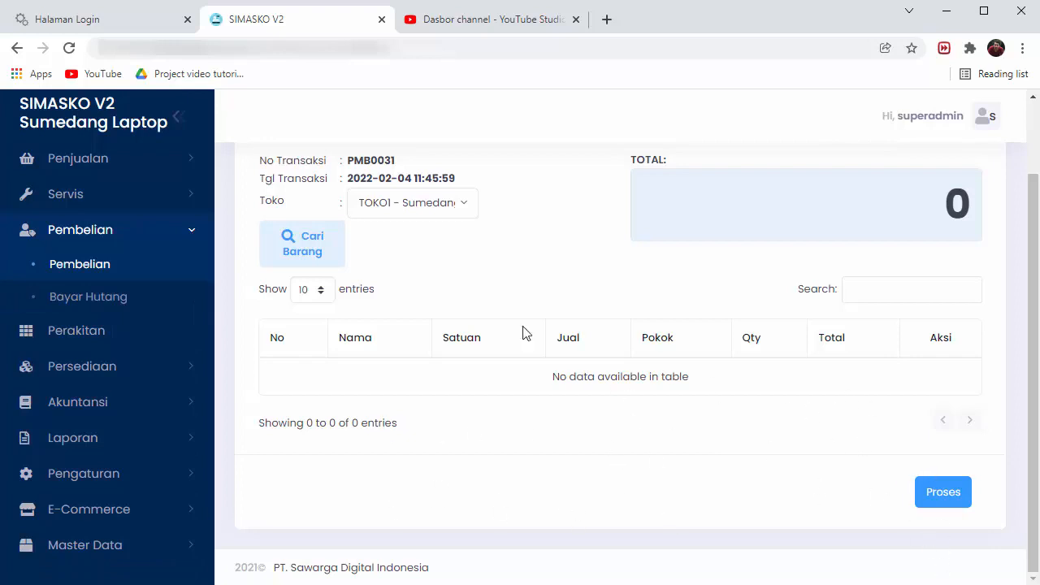
pyautogui.click(73, 342)
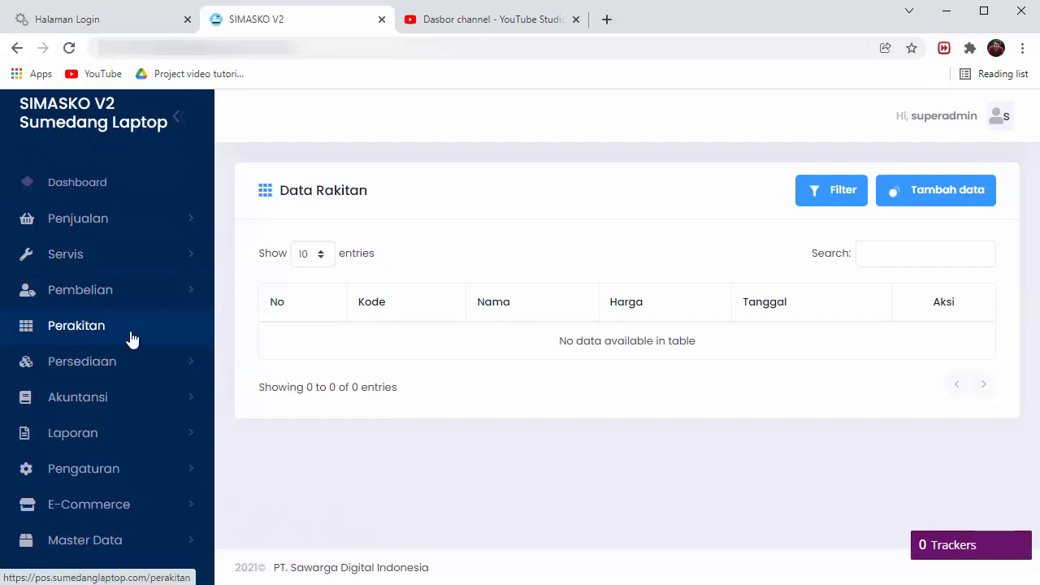
pyautogui.click(918, 202)
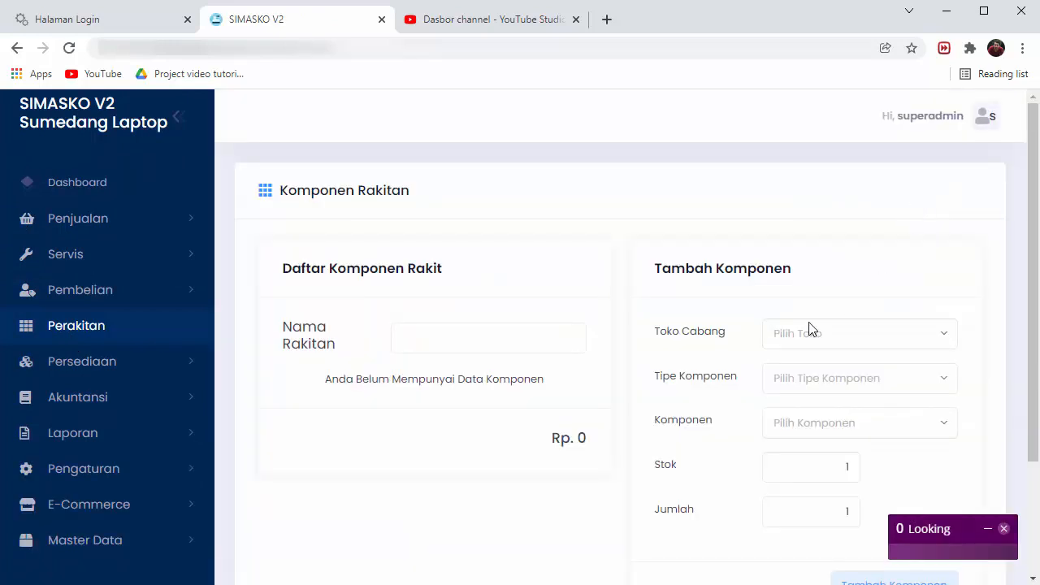
pyautogui.scroll(-2, 707, 371)
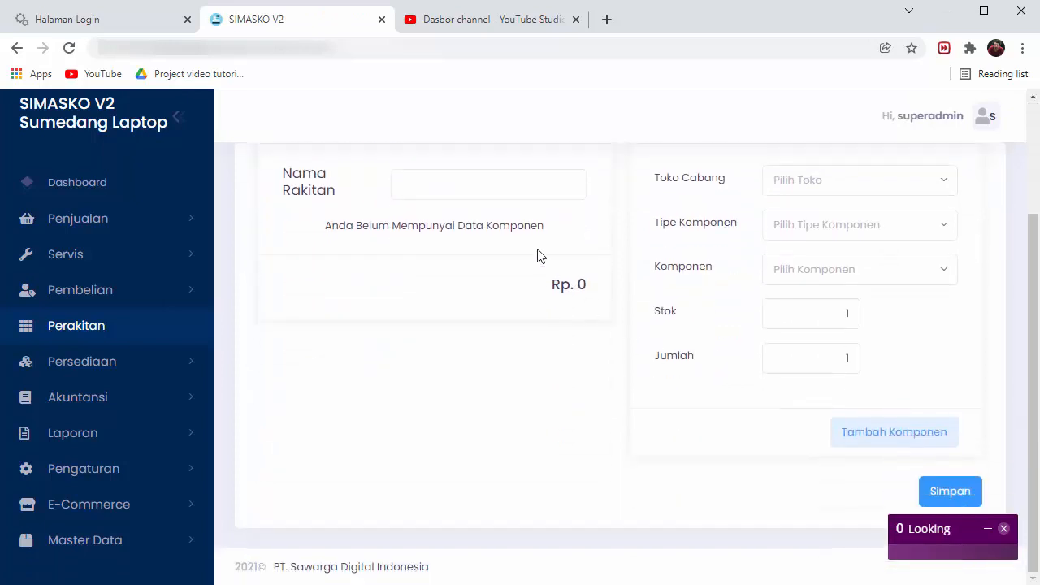
pyautogui.click(498, 189)
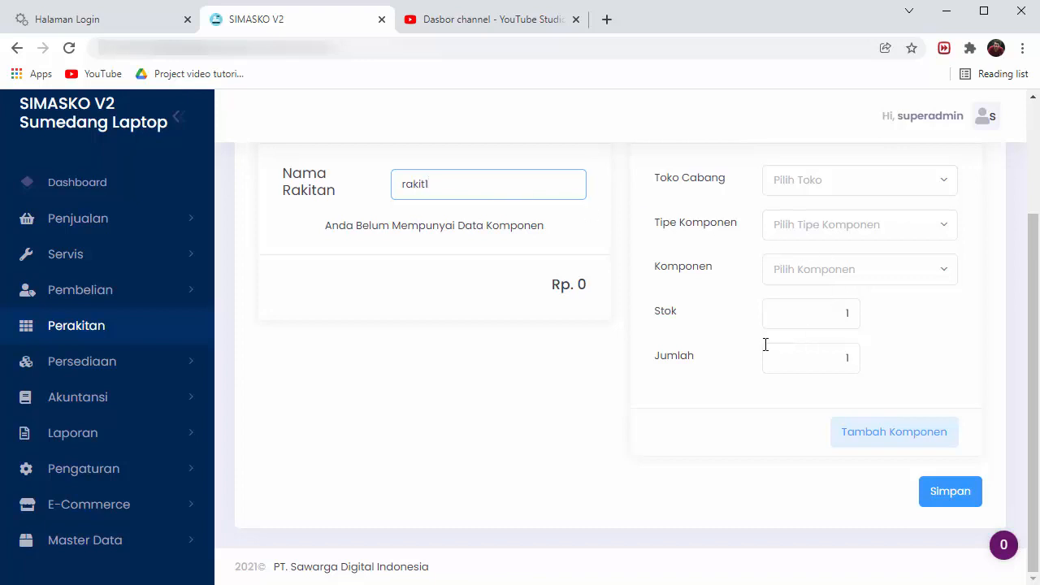
# Set the component's Toko Cabang to Sumedang Laptop-TOKO1 and its Tipe Komponen to Motherboard.
pyautogui.click(848, 182)
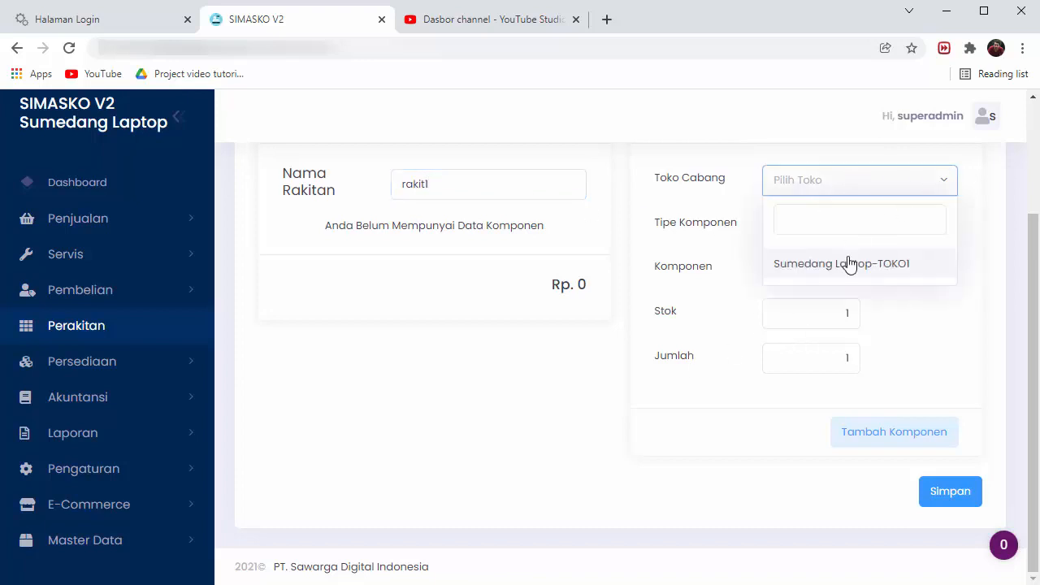
pyautogui.click(847, 263)
pyautogui.click(842, 225)
pyautogui.click(845, 306)
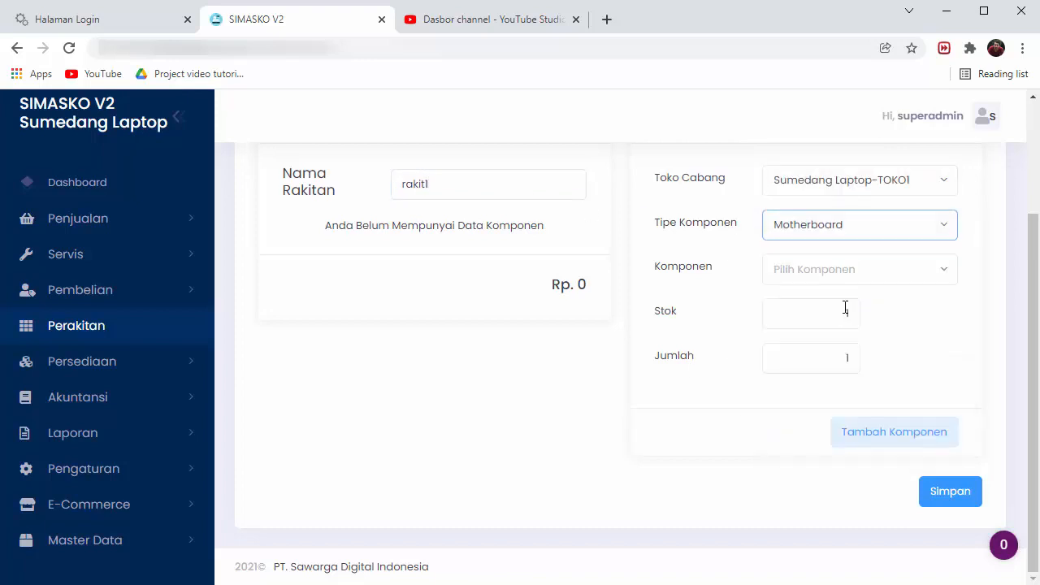
# Try to choose a motherboard component, add it to the rakit1 assembly and check the assembly's component list and total price.
pyautogui.click(812, 275)
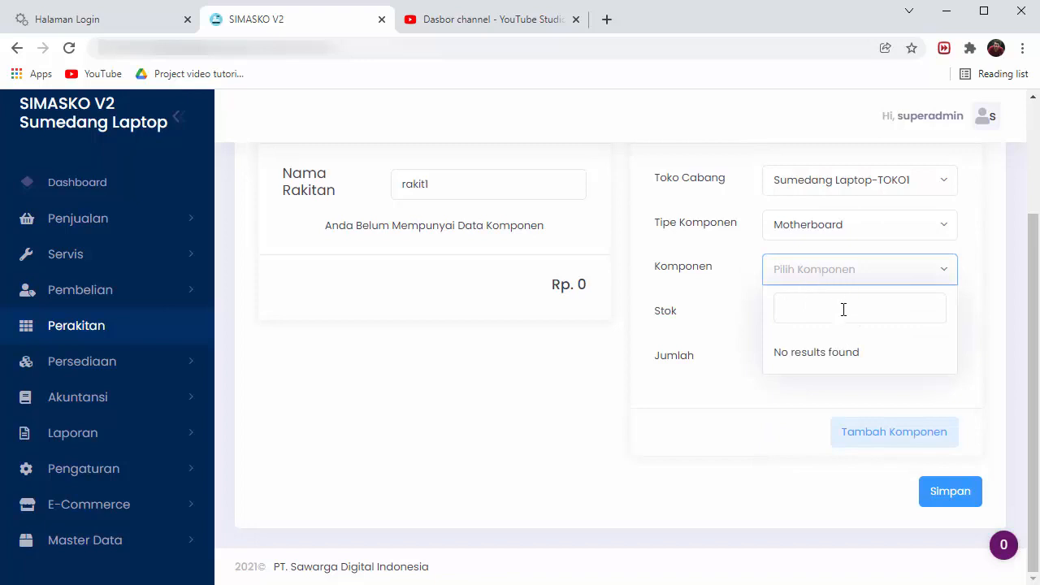
pyautogui.click(976, 351)
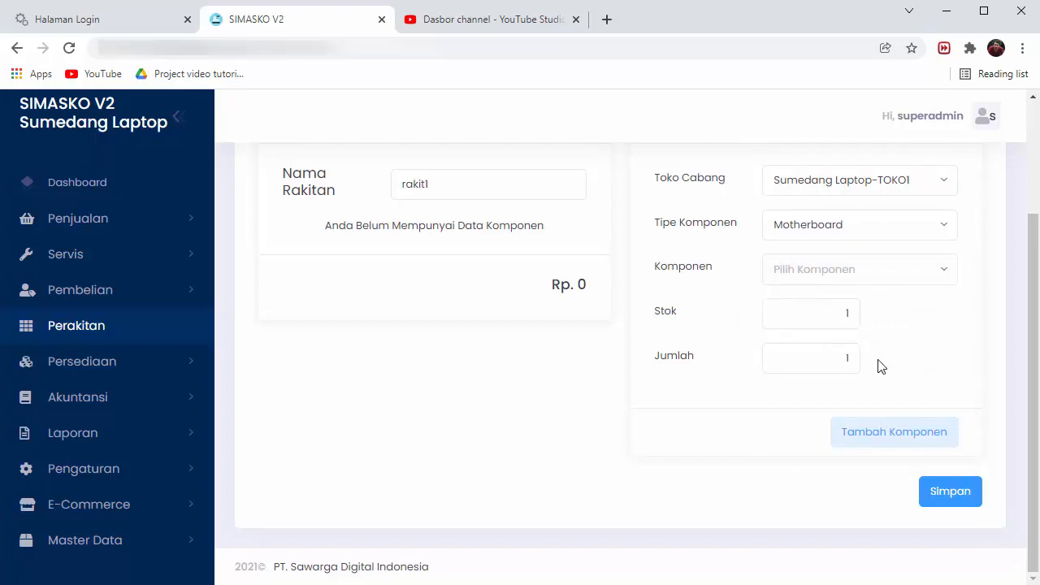
pyautogui.click(845, 438)
pyautogui.click(511, 397)
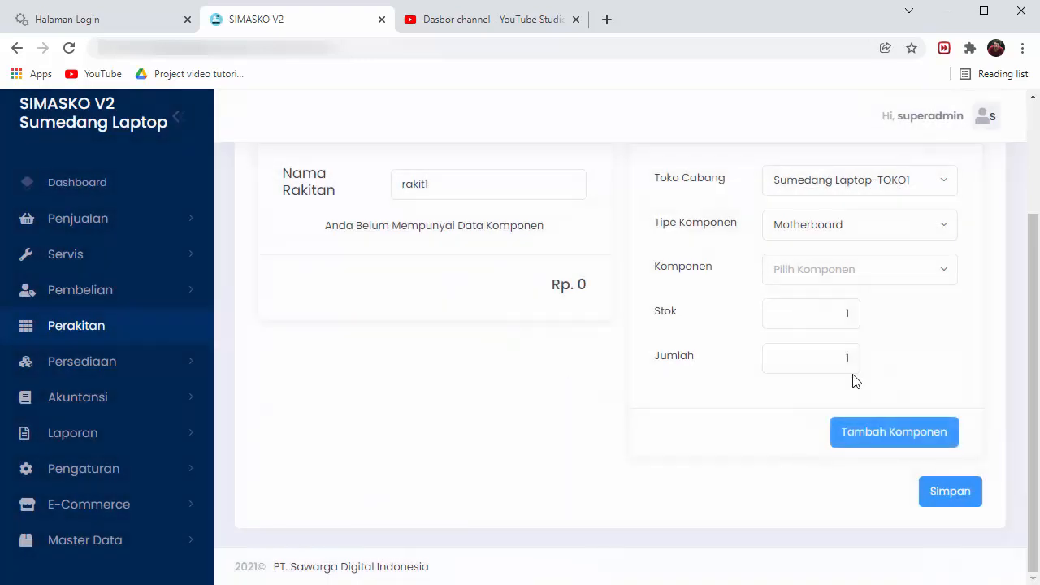
pyautogui.scroll(2, 853, 382)
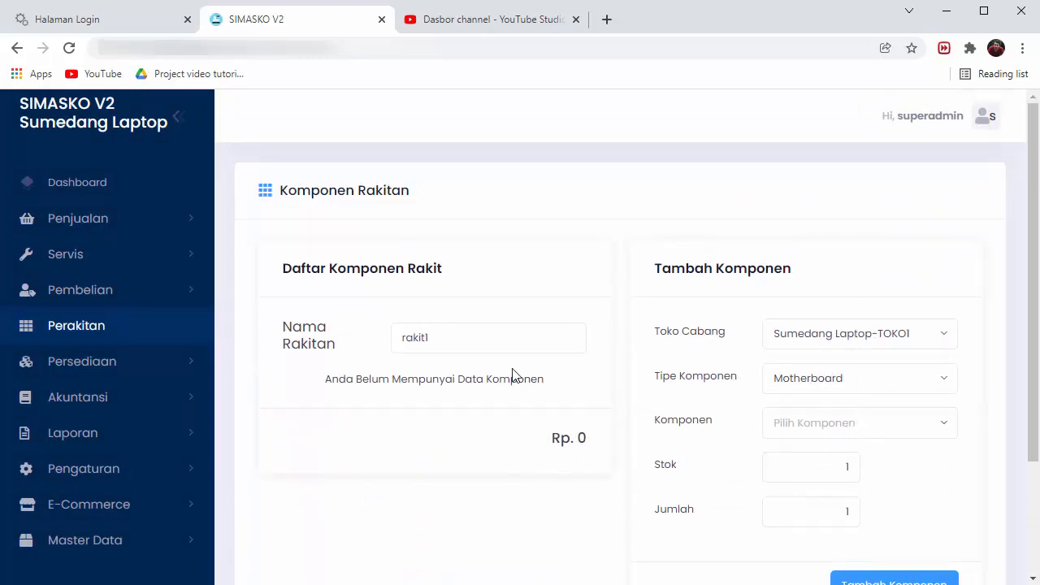
pyautogui.moveTo(538, 445); pyautogui.dragTo(592, 457)
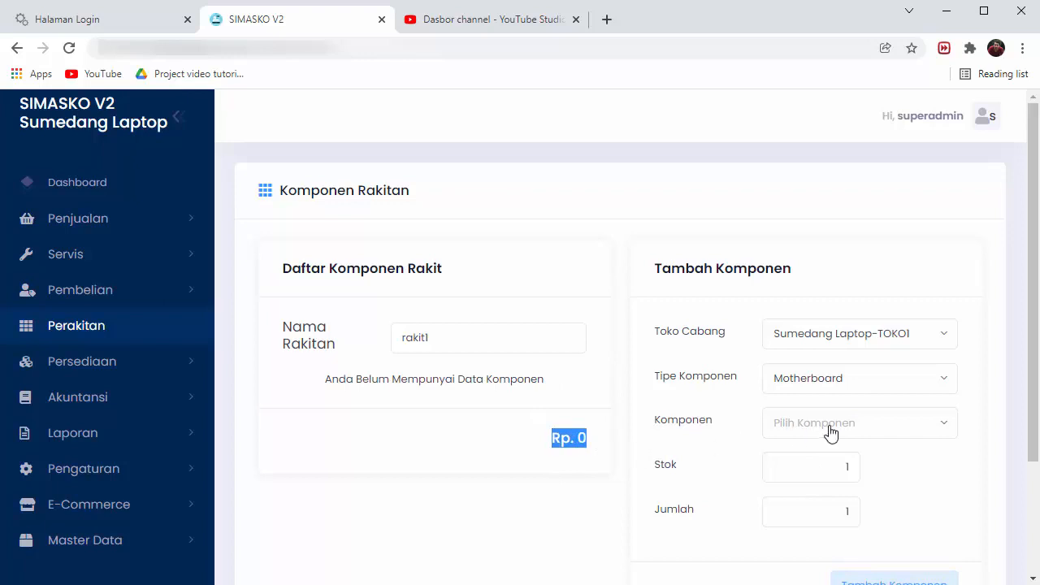
pyautogui.scroll(-2, 831, 433)
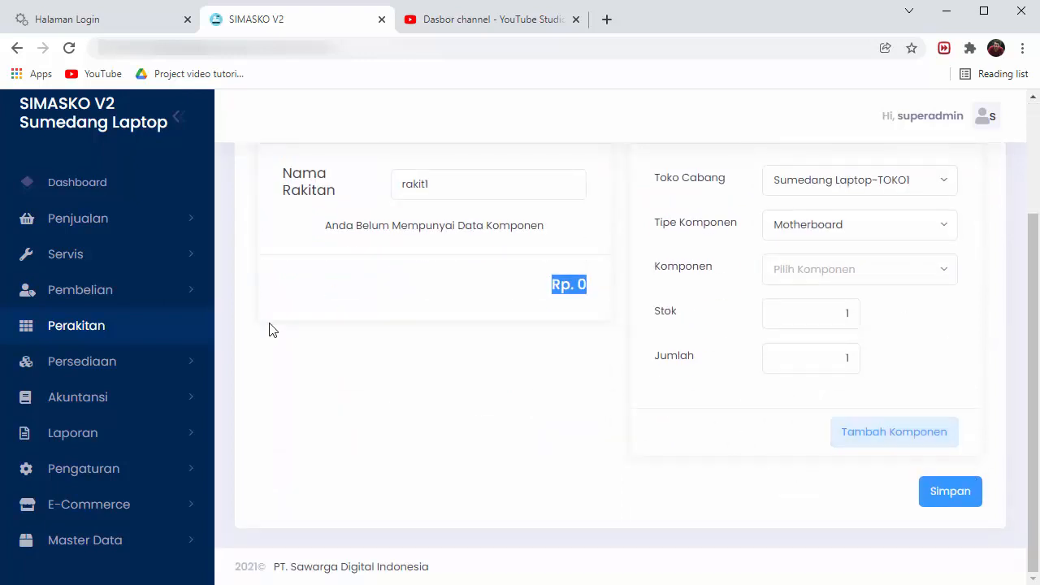
# Return to the Data Rakitan list, then view the product list under Master Data.
pyautogui.click(75, 334)
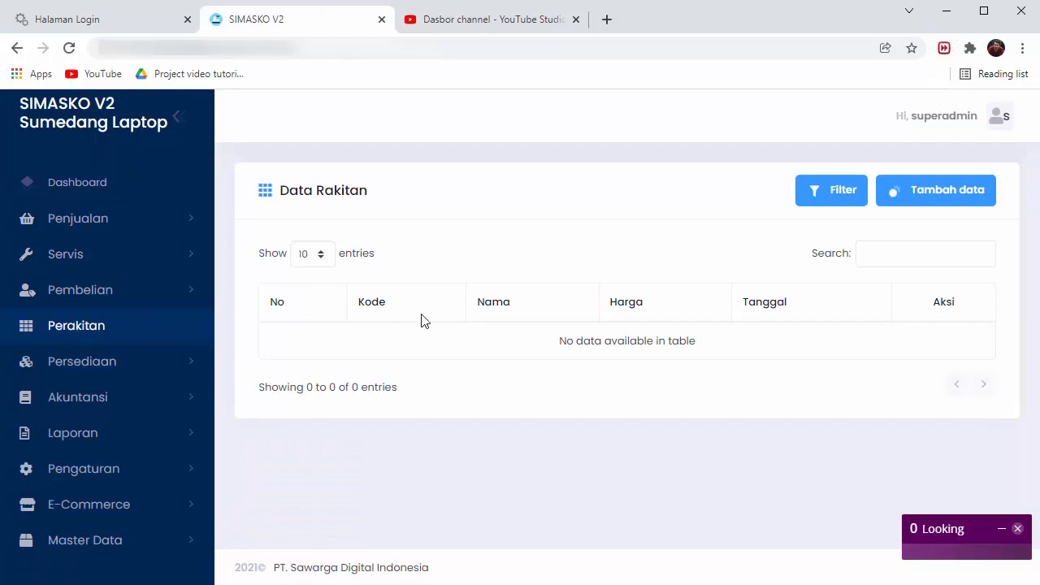
pyautogui.click(146, 545)
pyautogui.scroll(-3, 146, 539)
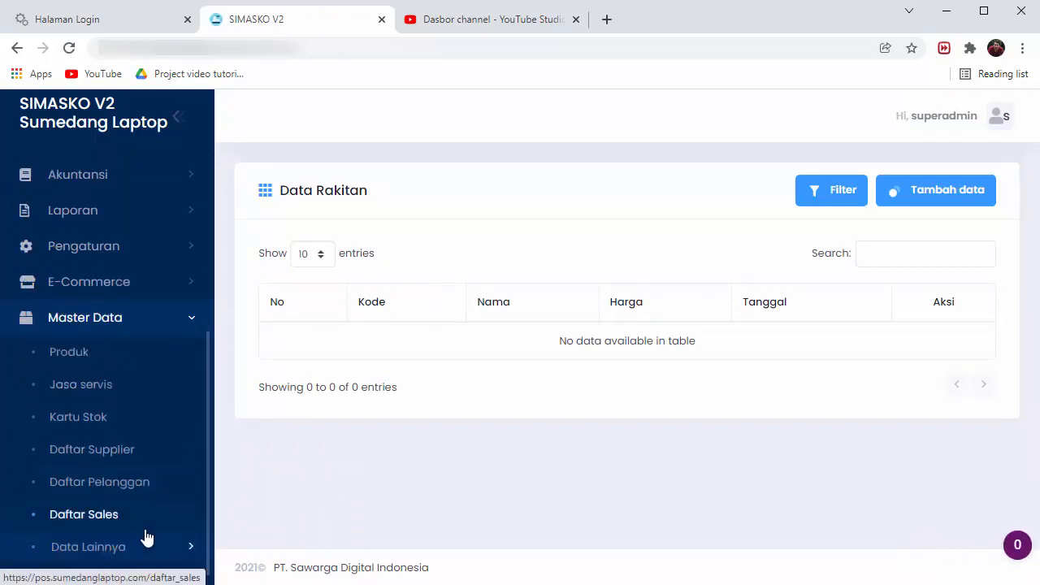
pyautogui.click(104, 351)
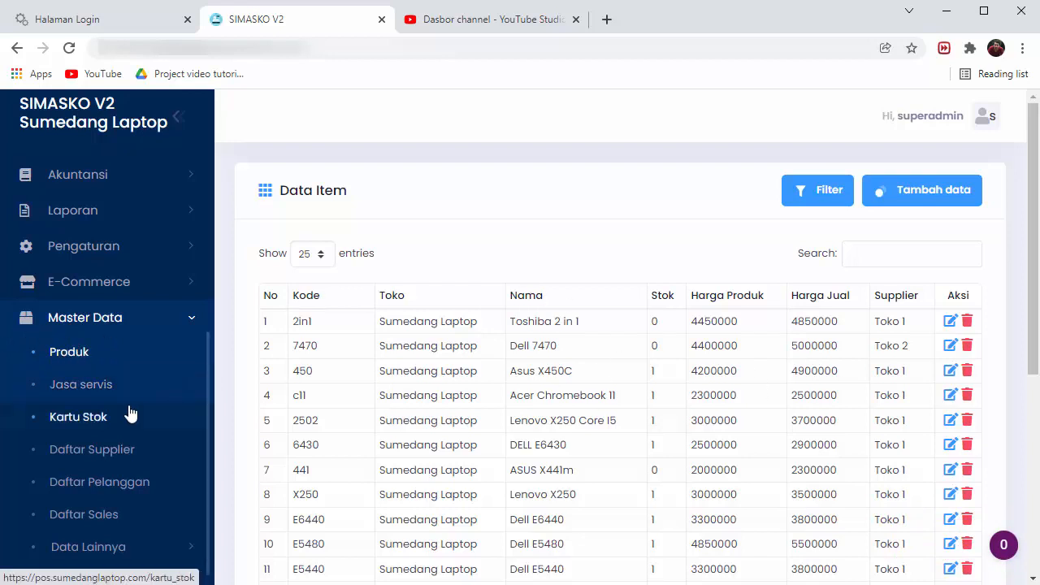
# Reopen a blank assembly form under Perakitan and examine its Toko Cabang and Tipe Komponen options.
pyautogui.scroll(2, 130, 413)
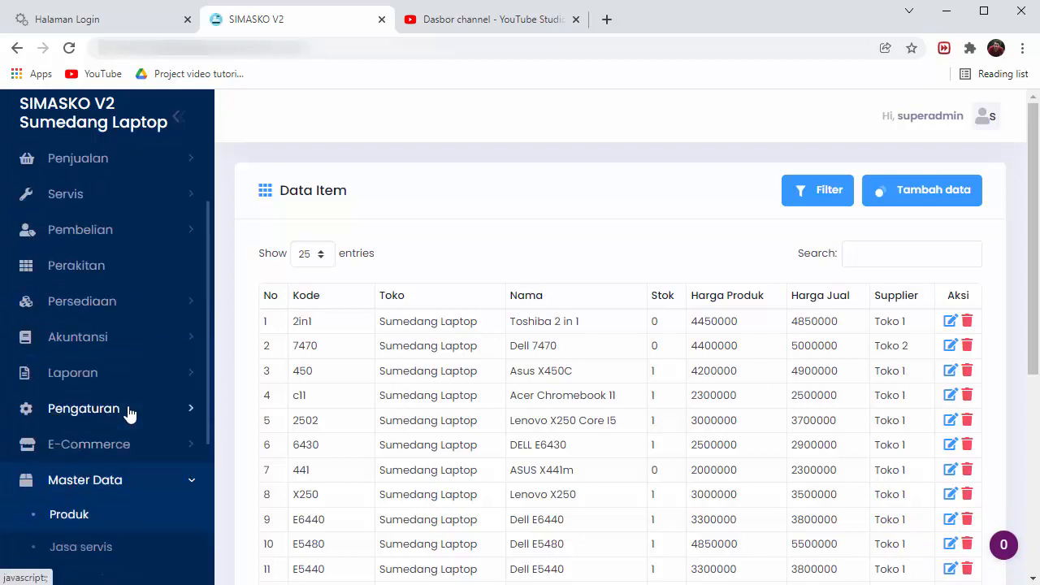
pyautogui.click(97, 268)
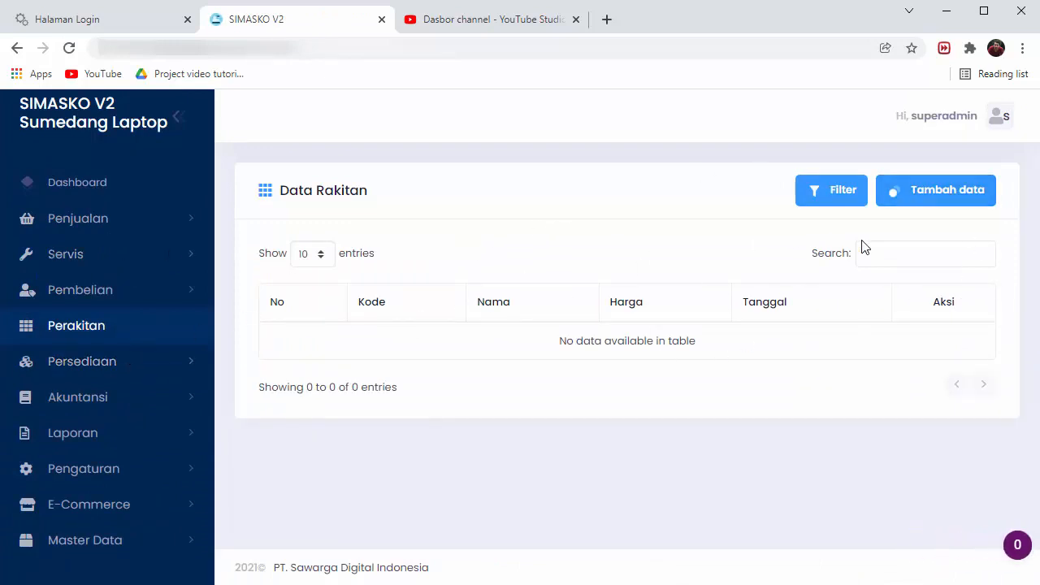
pyautogui.click(911, 199)
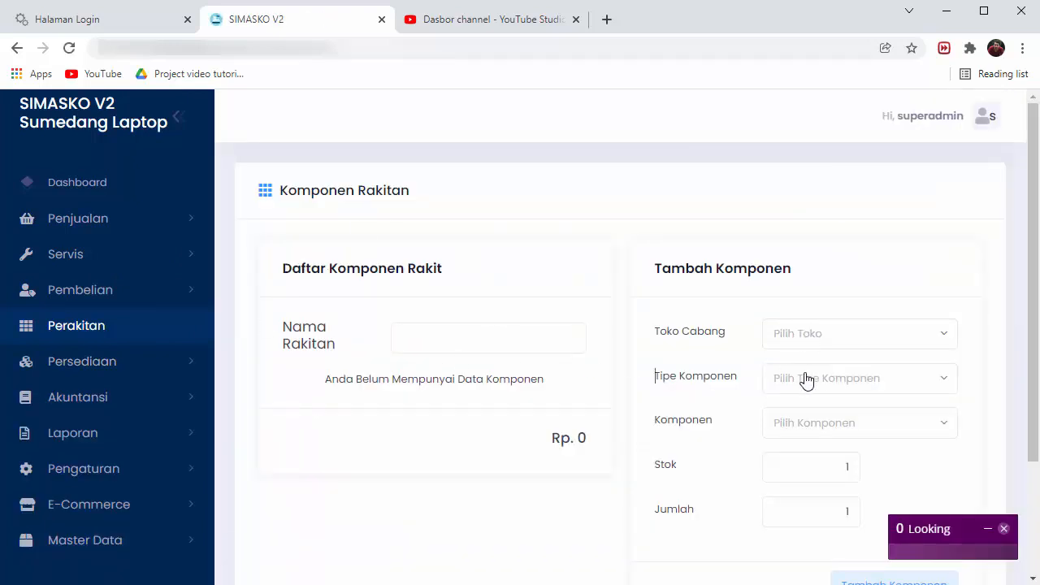
pyautogui.click(809, 347)
pyautogui.click(791, 467)
pyautogui.click(805, 373)
pyautogui.click(748, 469)
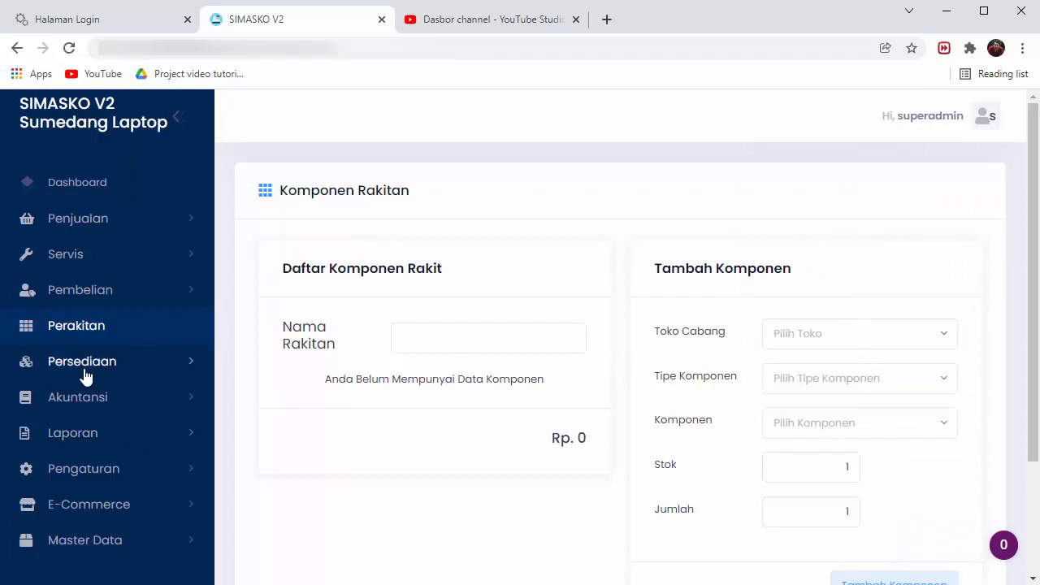
pyautogui.scroll(-1, 779, 311)
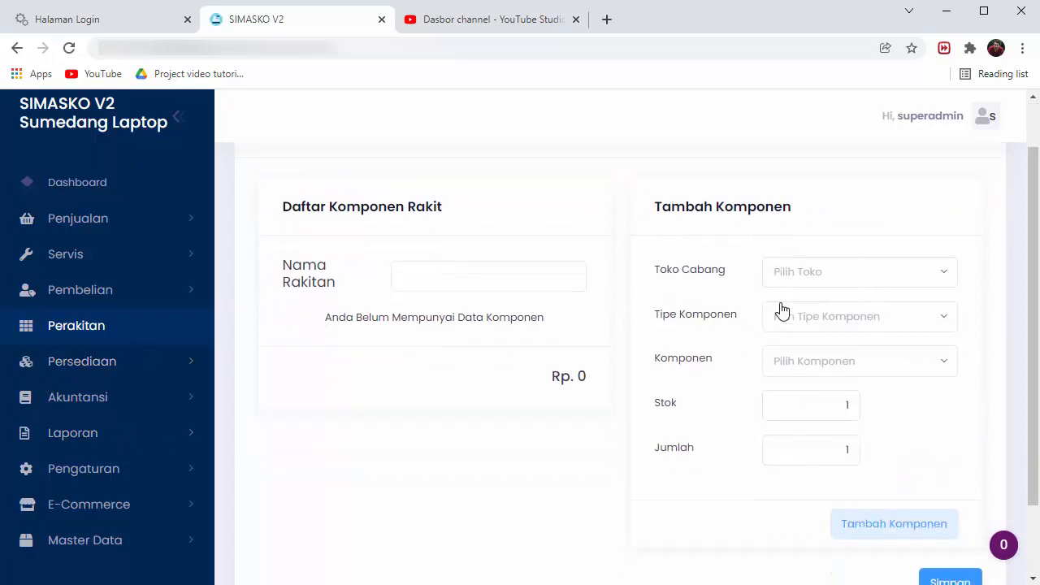
# View the Stok awal page, then the stock transfer history under Persediaan.
pyautogui.scroll(-2, 780, 311)
pyautogui.click(70, 359)
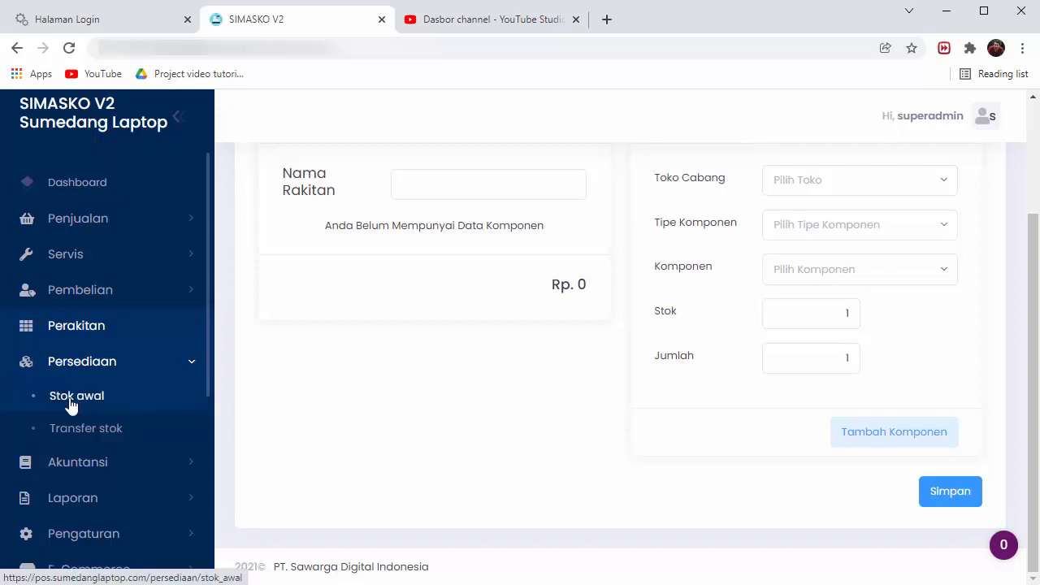
pyautogui.click(72, 404)
pyautogui.scroll(-1, 77, 431)
pyautogui.click(90, 374)
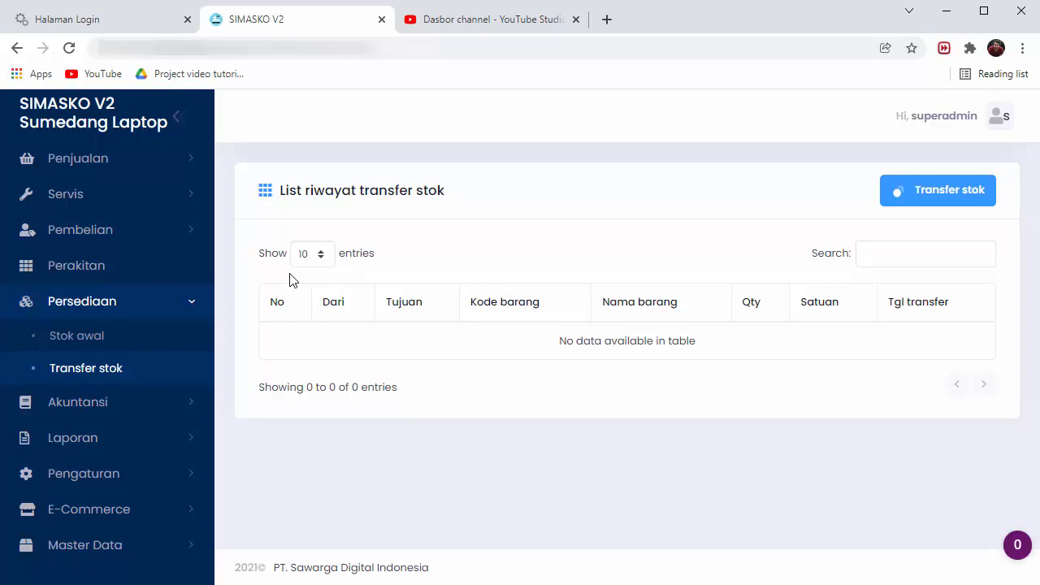
# Open a new stock transfer form, examine its Dari and Tujuan store options, and cancel the form.
pyautogui.click(917, 193)
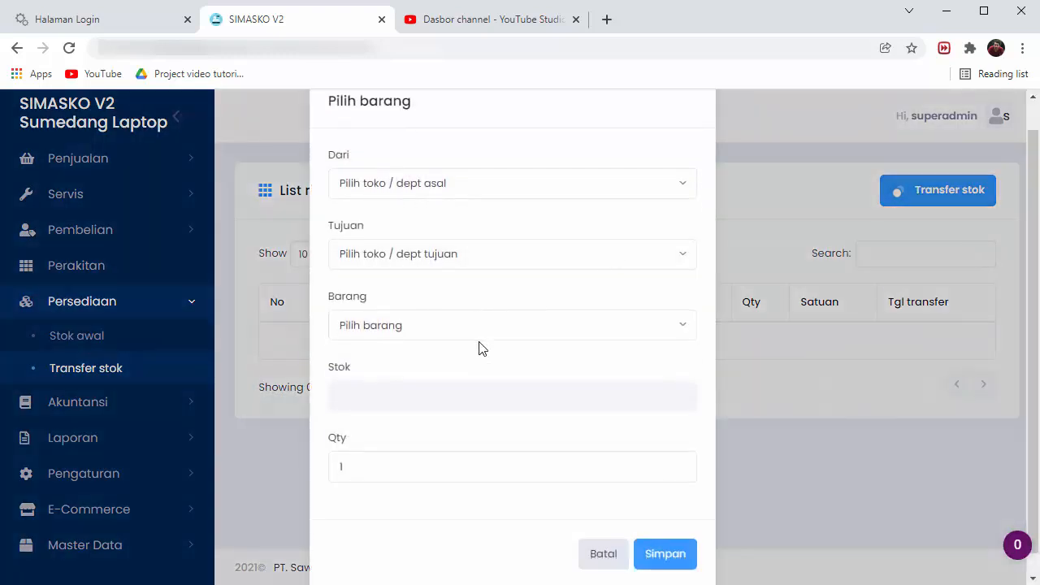
pyautogui.scroll(-1, 455, 341)
pyautogui.click(508, 170)
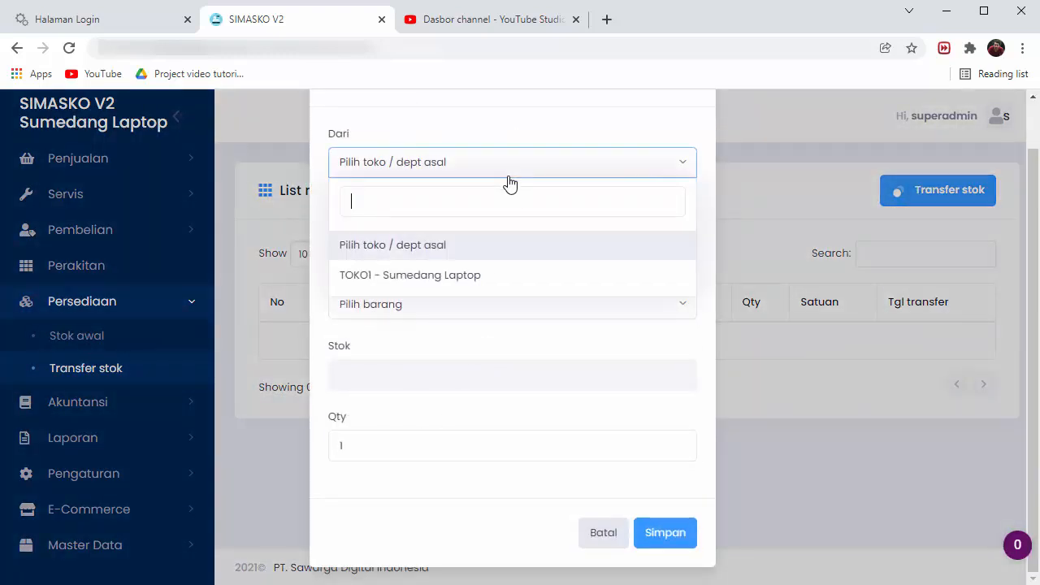
pyautogui.click(499, 254)
pyautogui.click(503, 237)
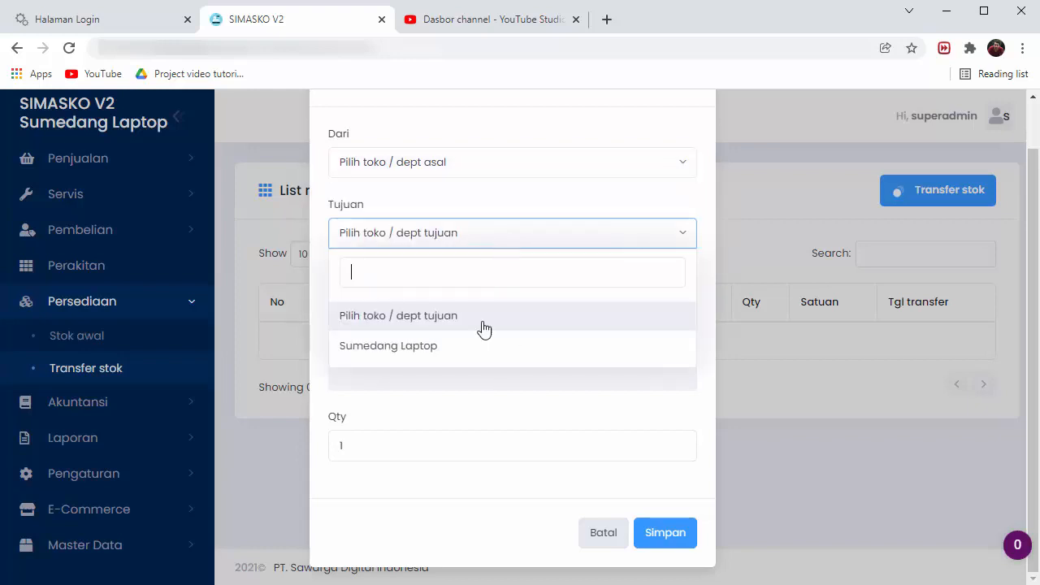
pyautogui.click(633, 471)
pyautogui.click(601, 536)
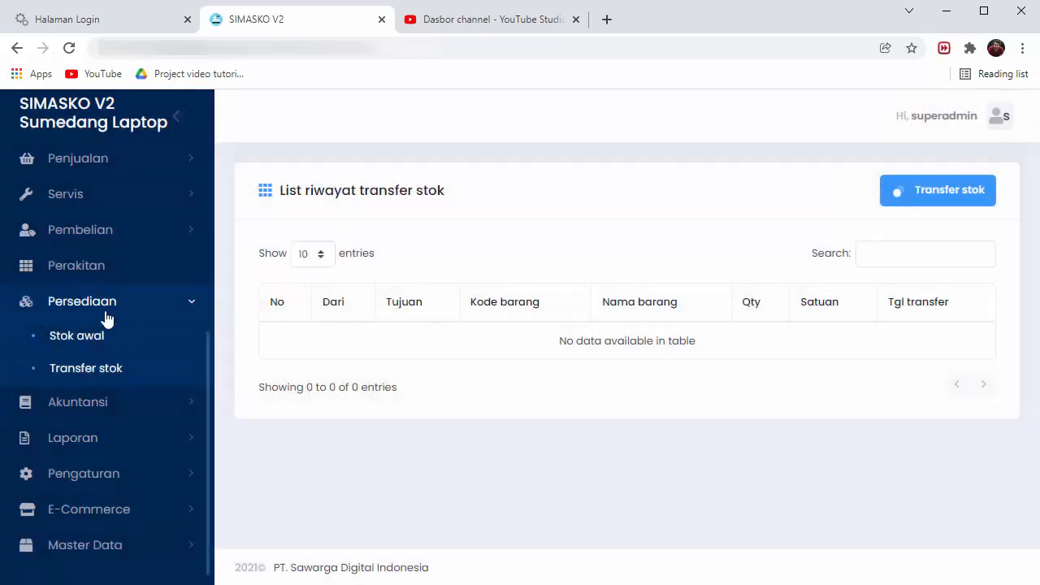
# Open the Kas keluar list under Akuntansi, examine the Nama, Nominal, Keterangan and Tanggal fields of a blank entry form, and close it.
pyautogui.click(135, 306)
pyautogui.click(62, 339)
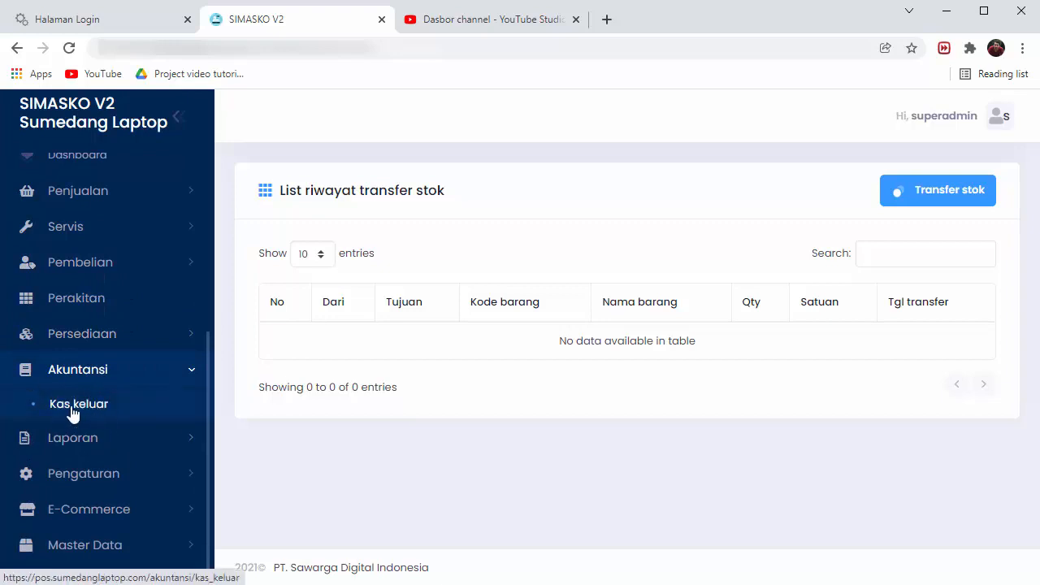
pyautogui.click(73, 414)
pyautogui.click(952, 194)
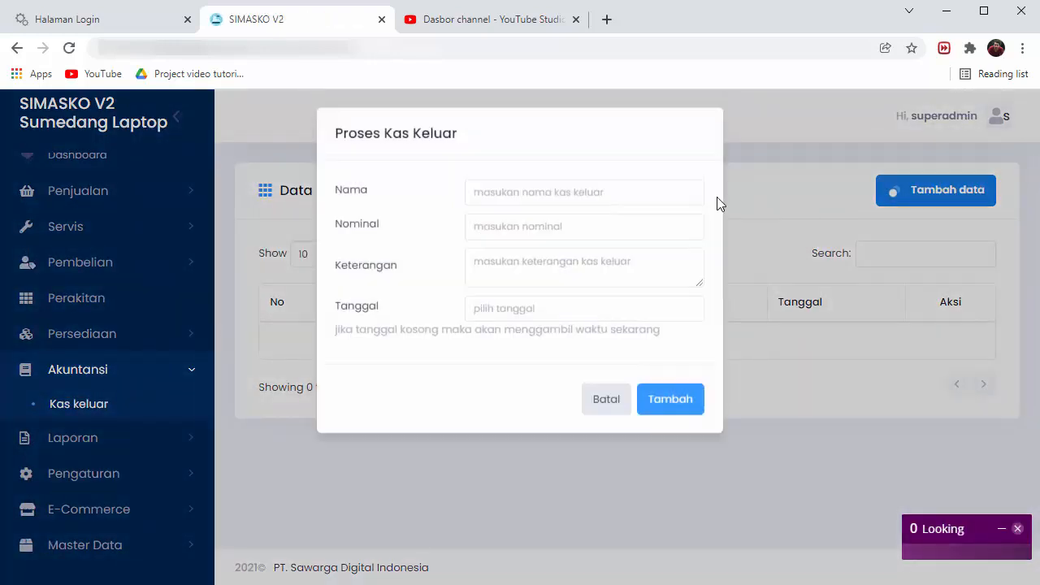
pyautogui.click(529, 196)
pyautogui.click(526, 232)
pyautogui.click(527, 260)
pyautogui.click(520, 306)
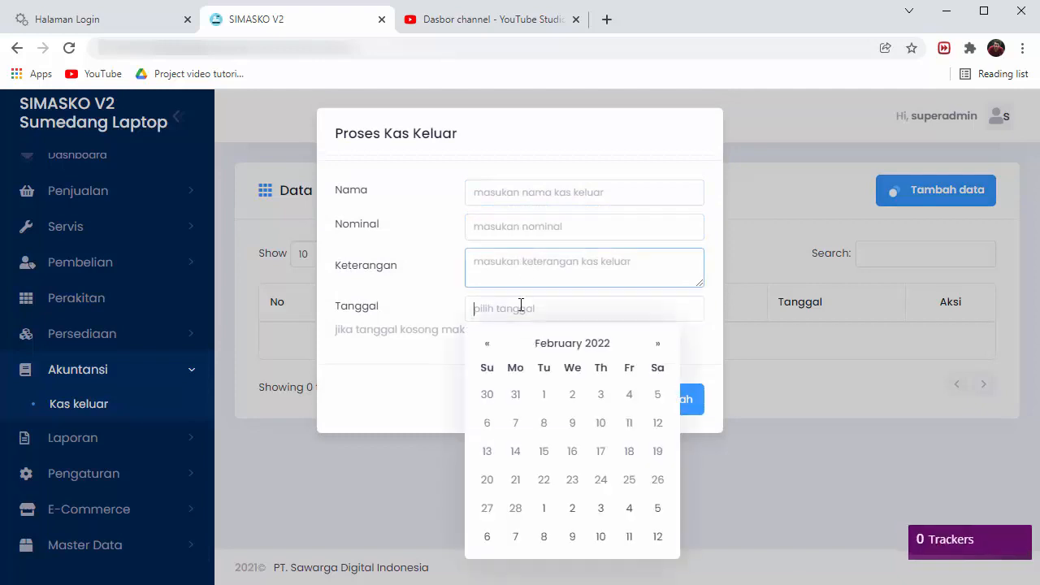
pyautogui.click(778, 395)
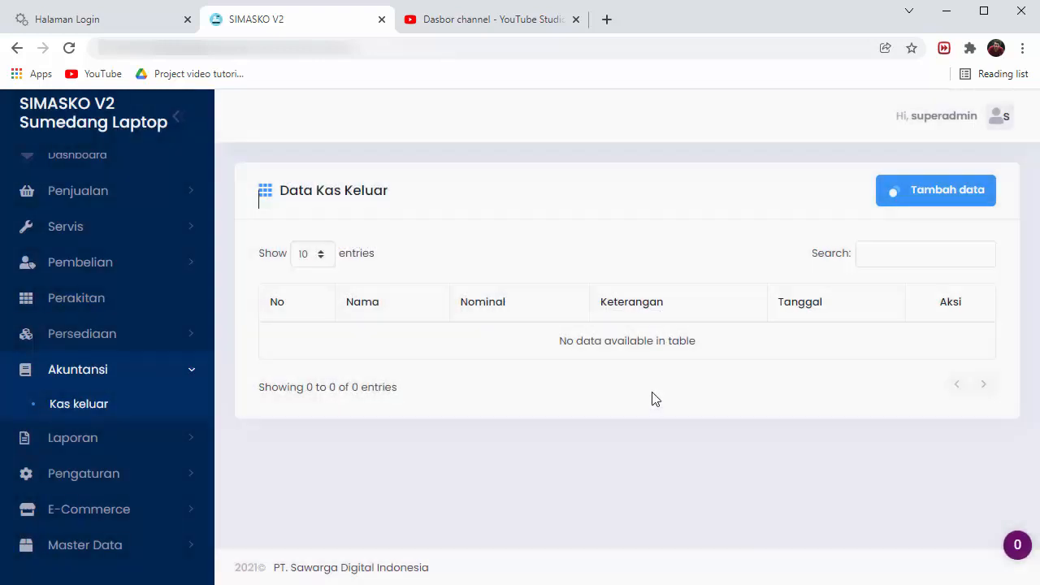
# Look over the report types under Laporan, then view the user list under Pengaturan.
pyautogui.click(82, 445)
pyautogui.scroll(-3, 112, 430)
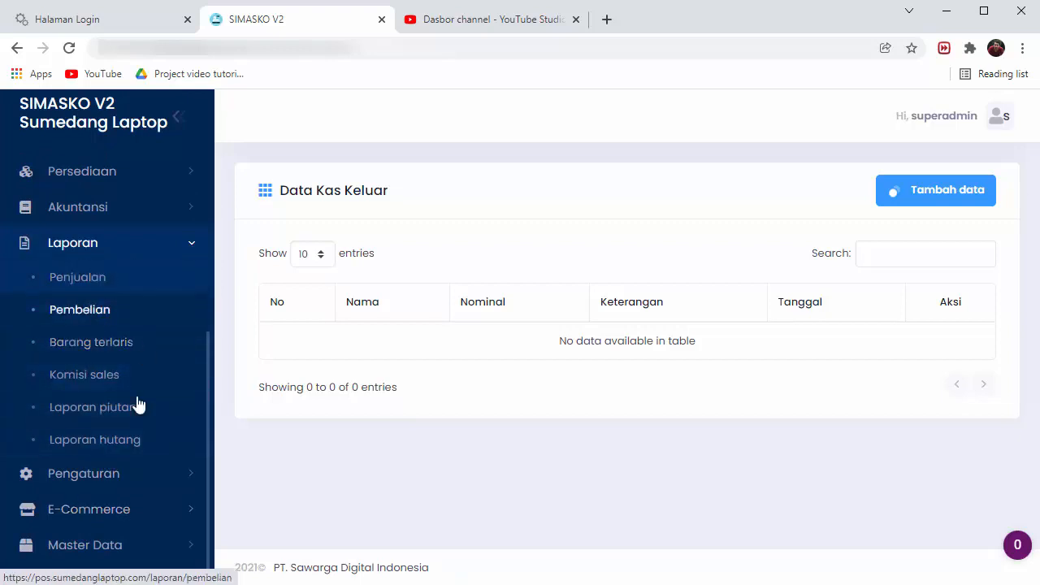
pyautogui.click(113, 479)
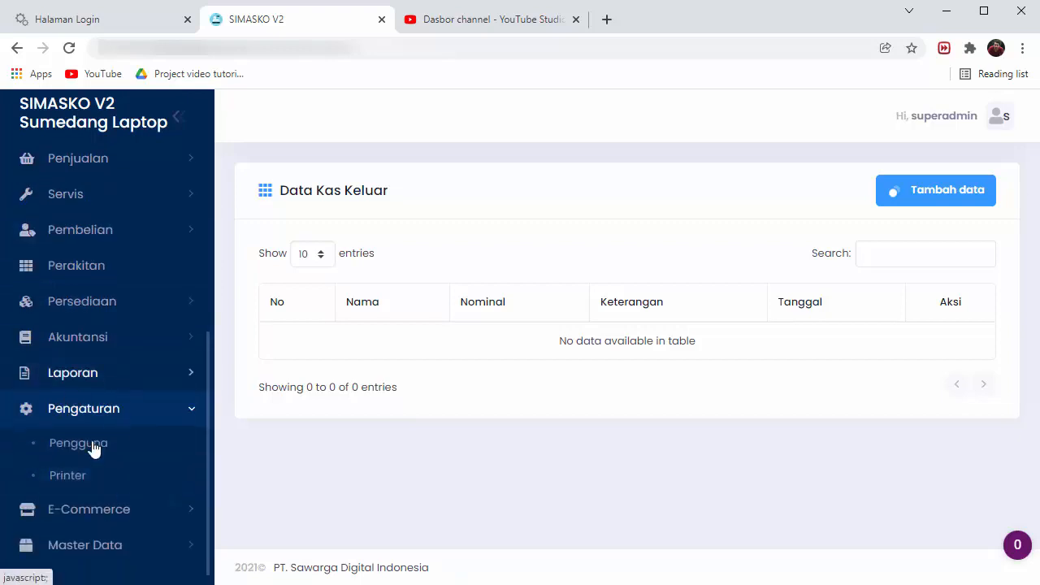
pyautogui.click(70, 446)
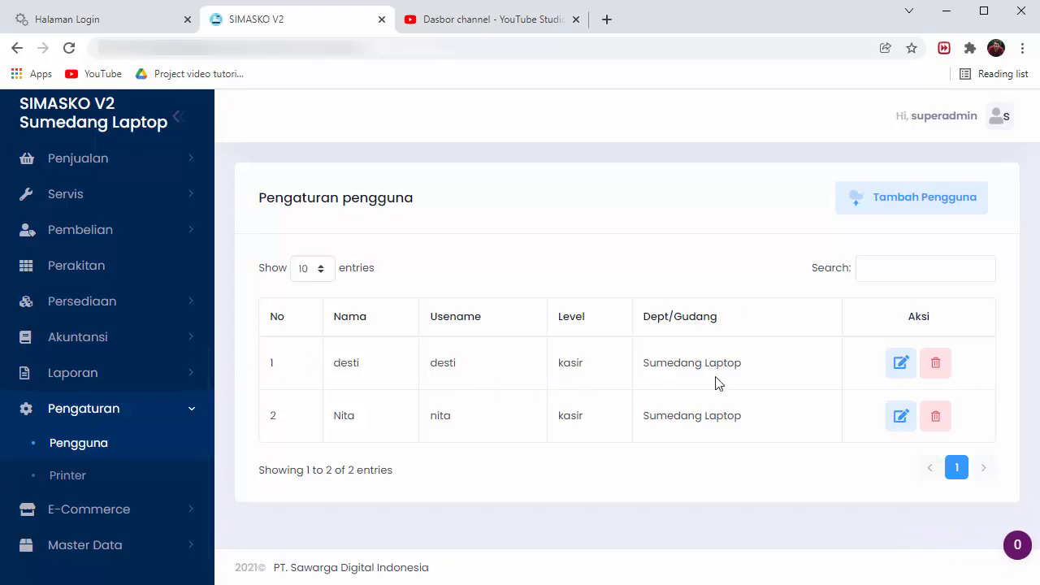
# Examine the order statuses and banner configuration entries offered under E-Commerce.
pyautogui.click(197, 414)
pyautogui.click(109, 448)
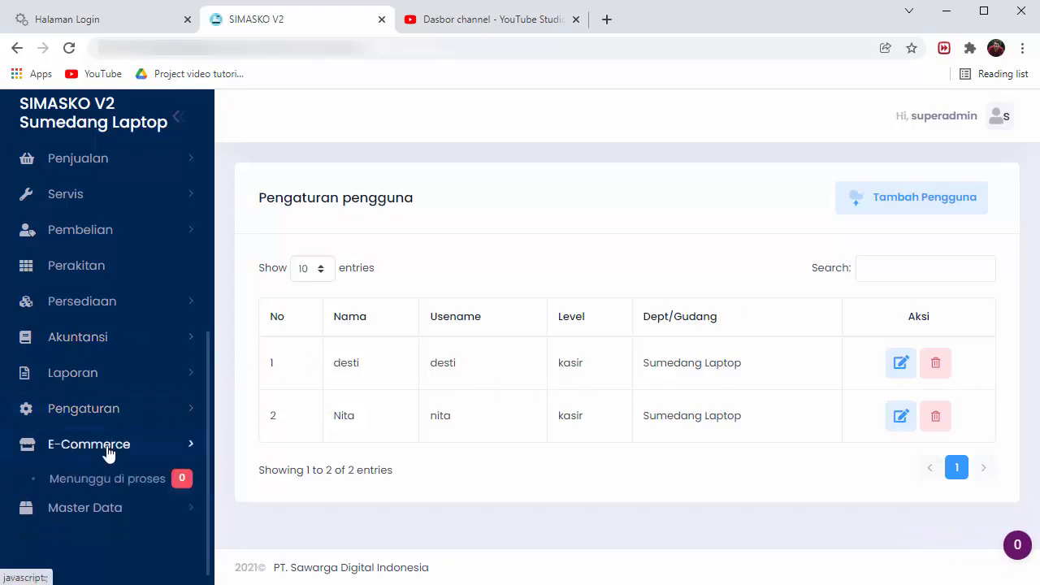
pyautogui.click(103, 410)
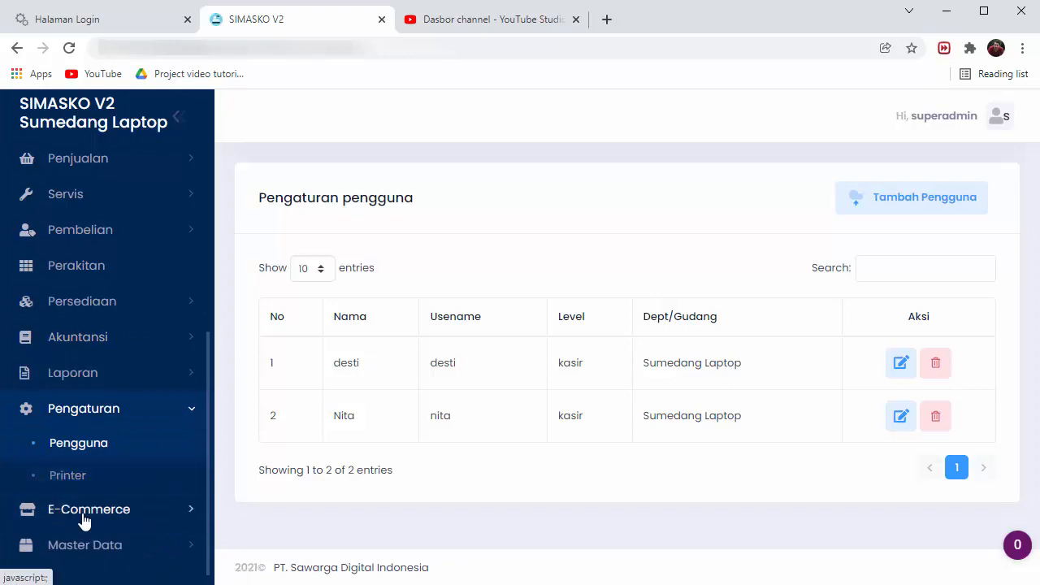
pyautogui.click(137, 414)
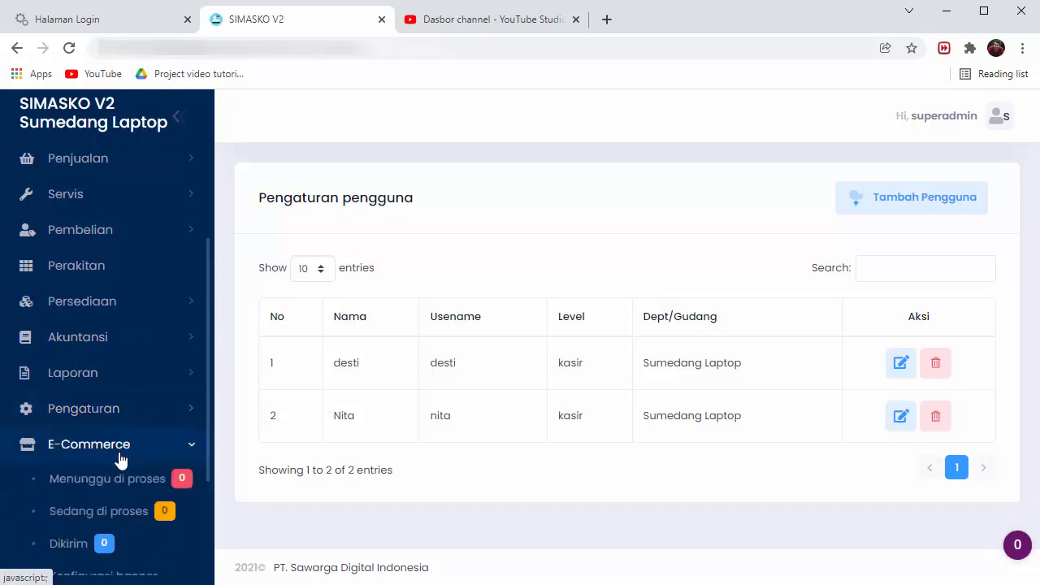
pyautogui.scroll(-1, 120, 461)
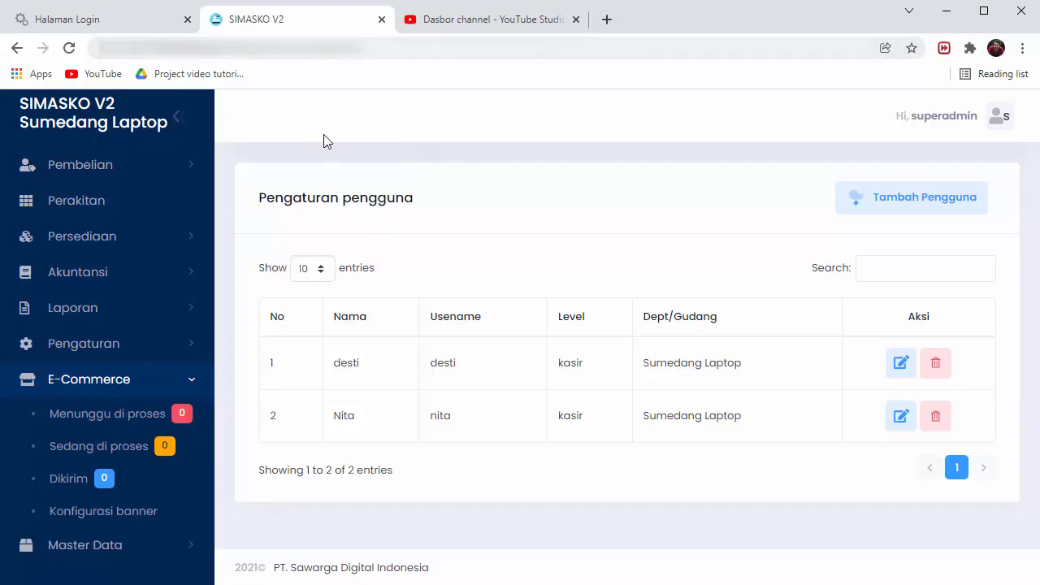
pyautogui.scroll(3, 155, 221)
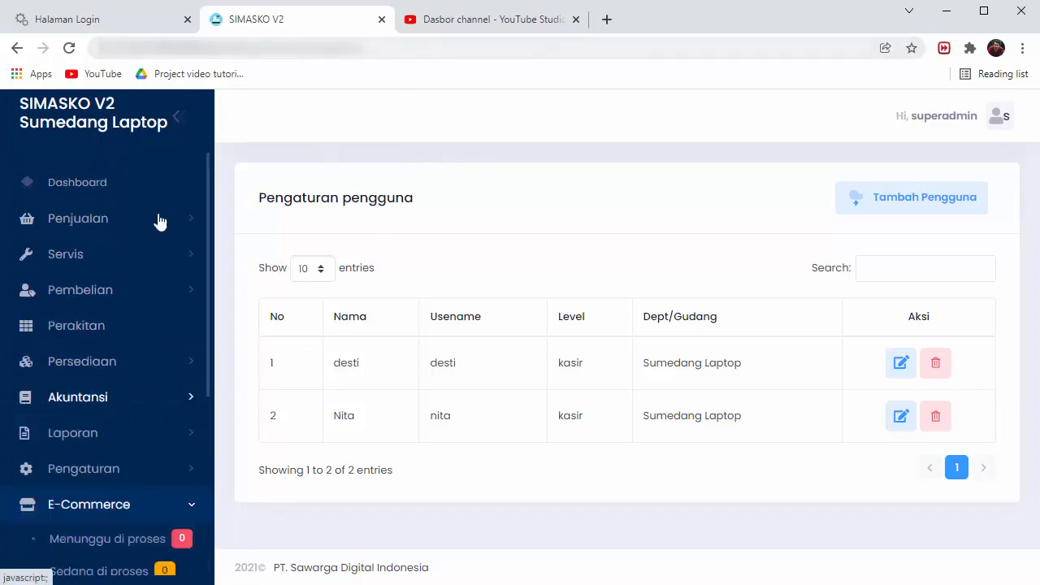
pyautogui.scroll(-3, 135, 320)
pyautogui.scroll(1, 135, 320)
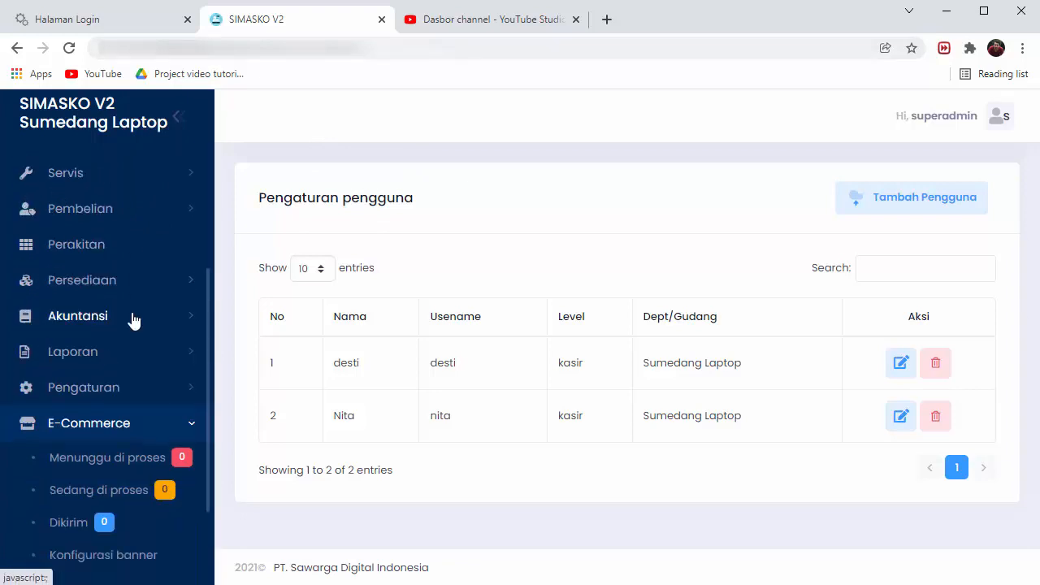
pyautogui.scroll(-1, 135, 320)
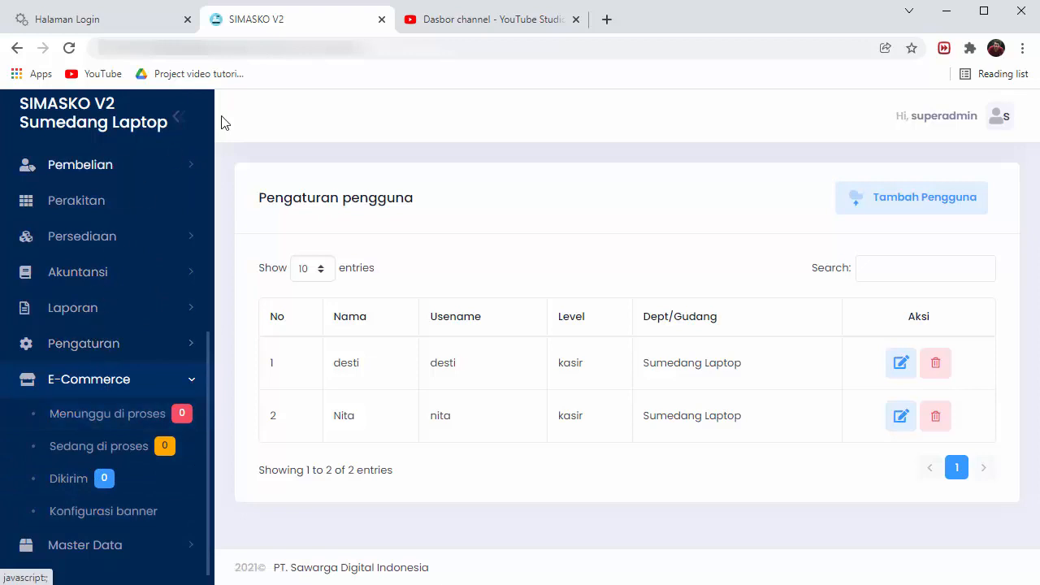
pyautogui.scroll(3, 167, 425)
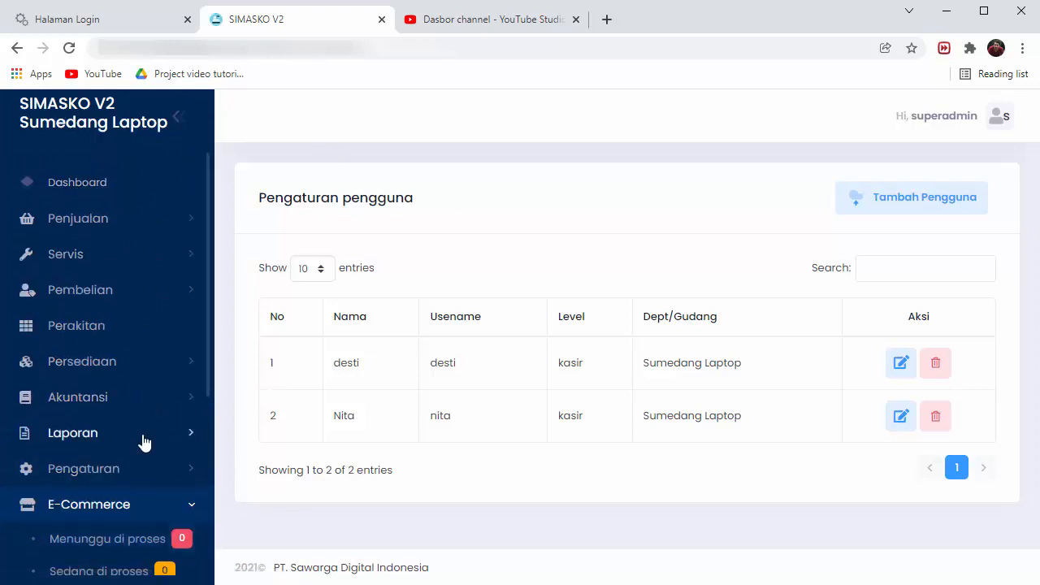
pyautogui.scroll(-3, 139, 504)
# View the product list under Master Data, then the E-Commerce banner list under Konfigurasi banner.
pyautogui.click(107, 542)
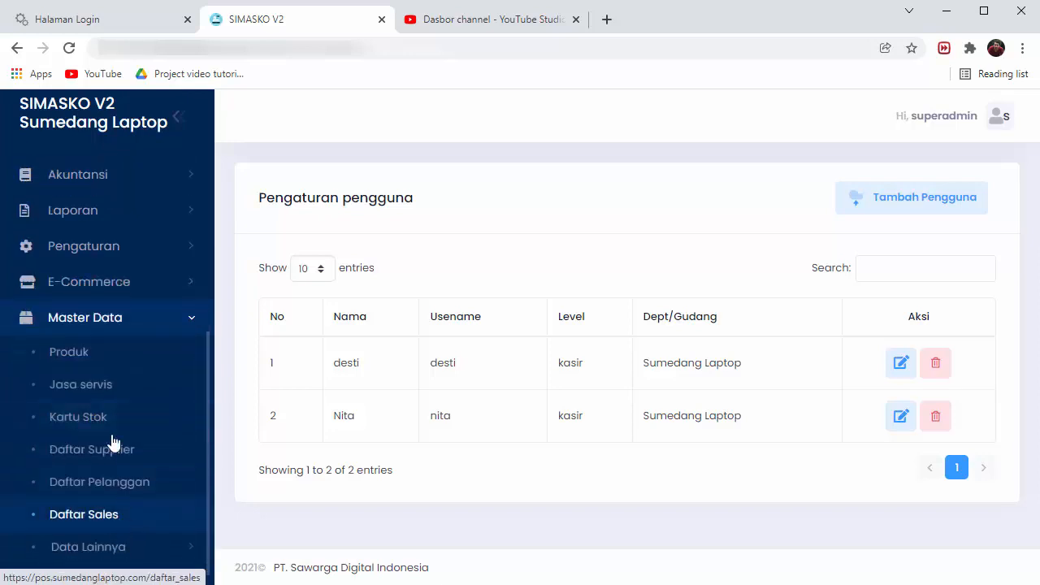
pyautogui.click(88, 361)
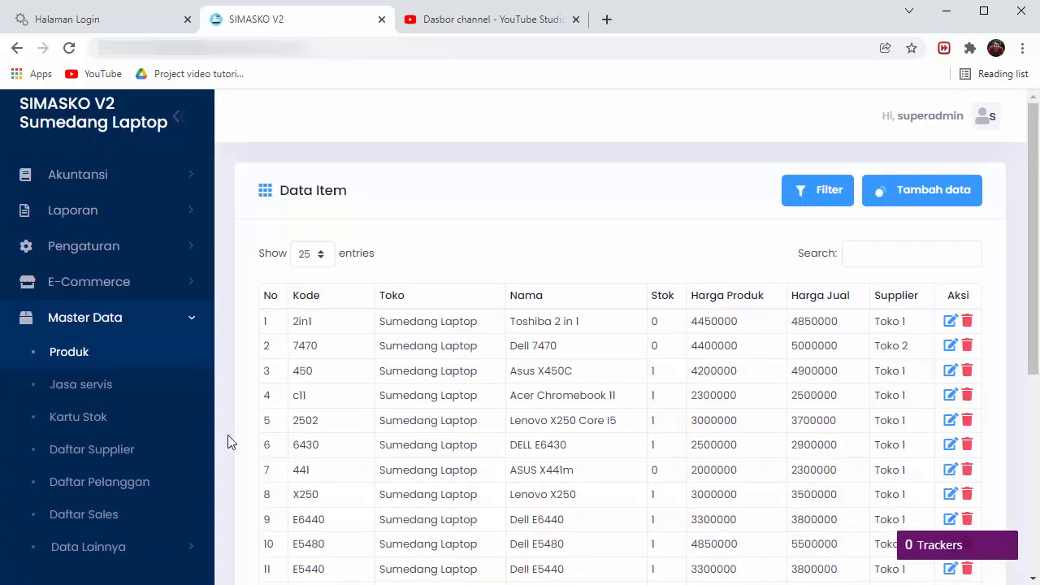
pyautogui.scroll(1, 104, 458)
pyautogui.click(111, 369)
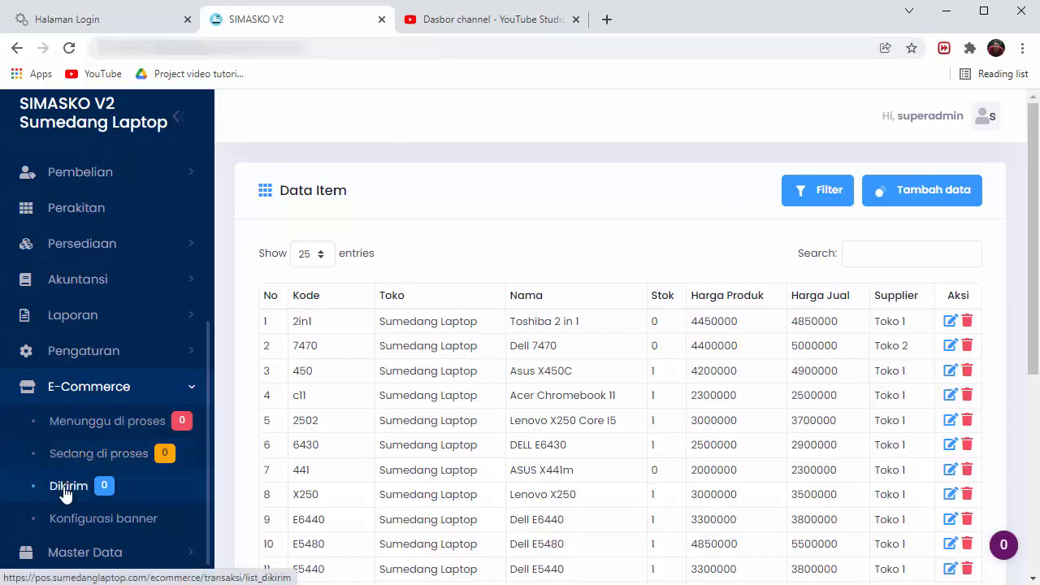
pyautogui.click(112, 524)
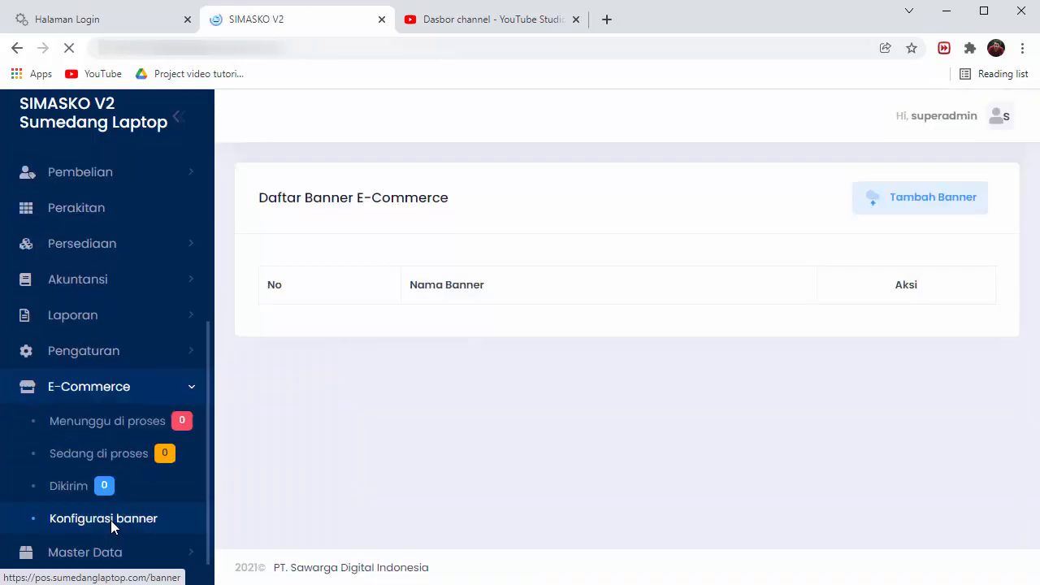
# Open the Asus X450C product from the Master Data product list for editing and show its e-Commerce settings.
pyautogui.click(158, 398)
pyautogui.click(121, 436)
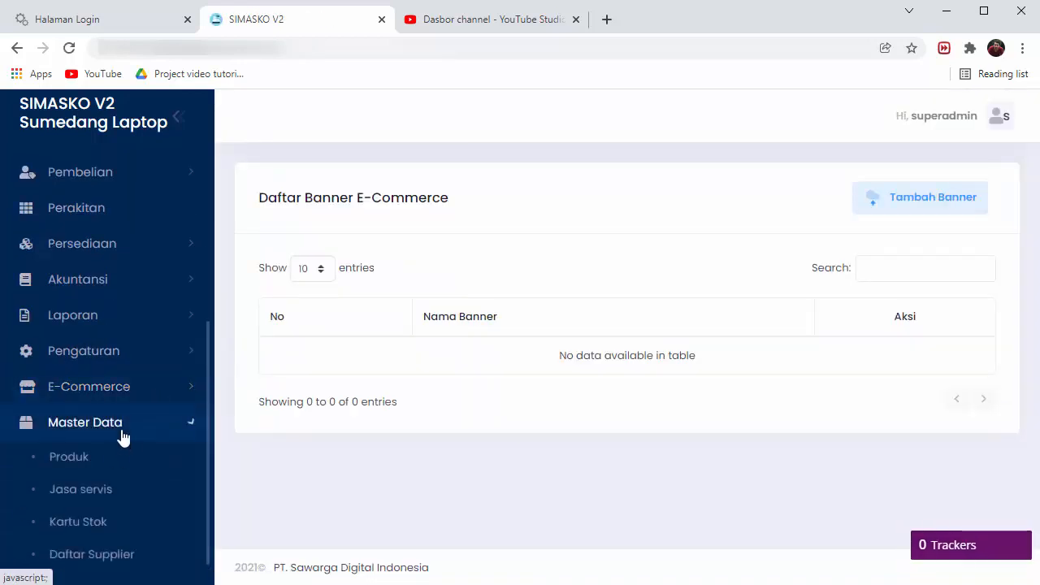
pyautogui.click(81, 460)
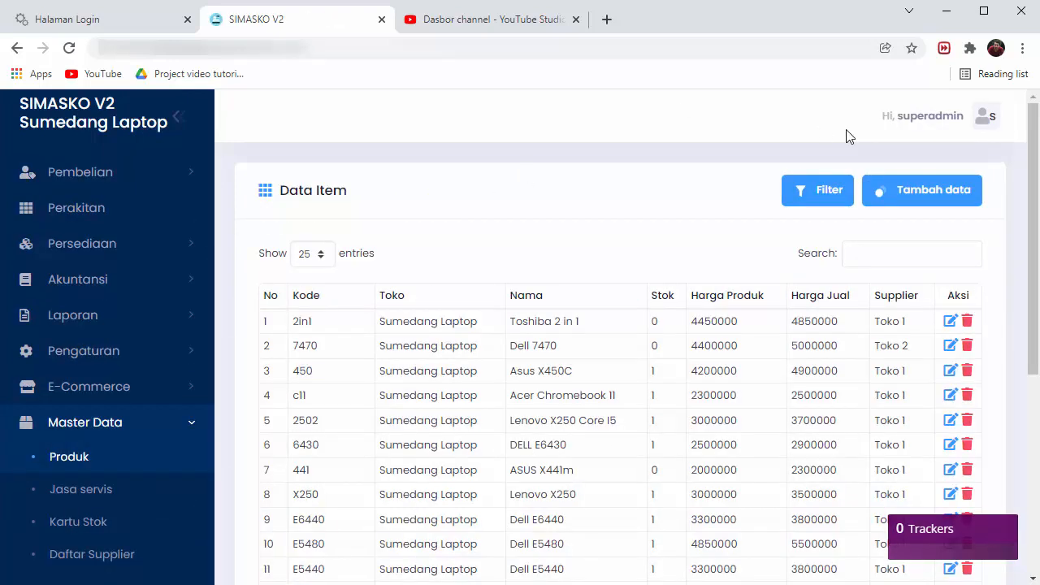
pyautogui.click(950, 372)
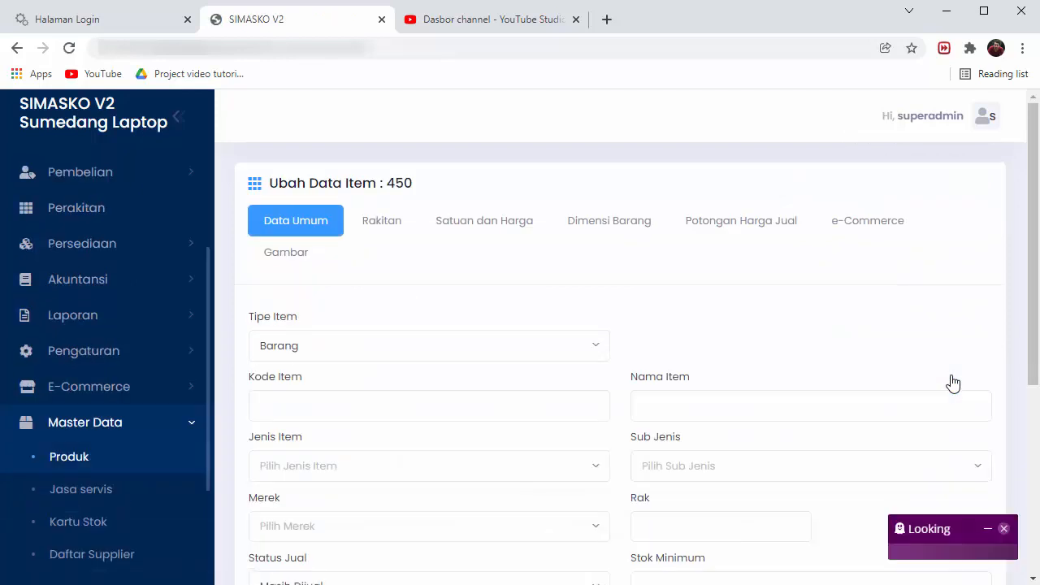
pyautogui.click(735, 220)
pyautogui.click(866, 220)
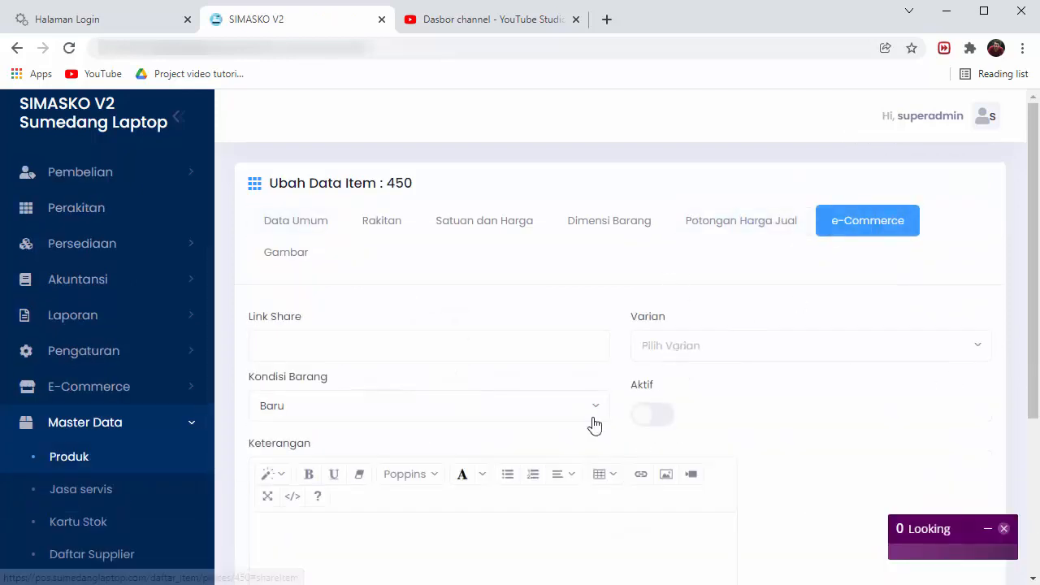
# Examine the product's Link Share, Kondisi Barang, Varian and Keterangan fields in its e-Commerce settings.
pyautogui.scroll(-2, 592, 425)
pyautogui.click(367, 174)
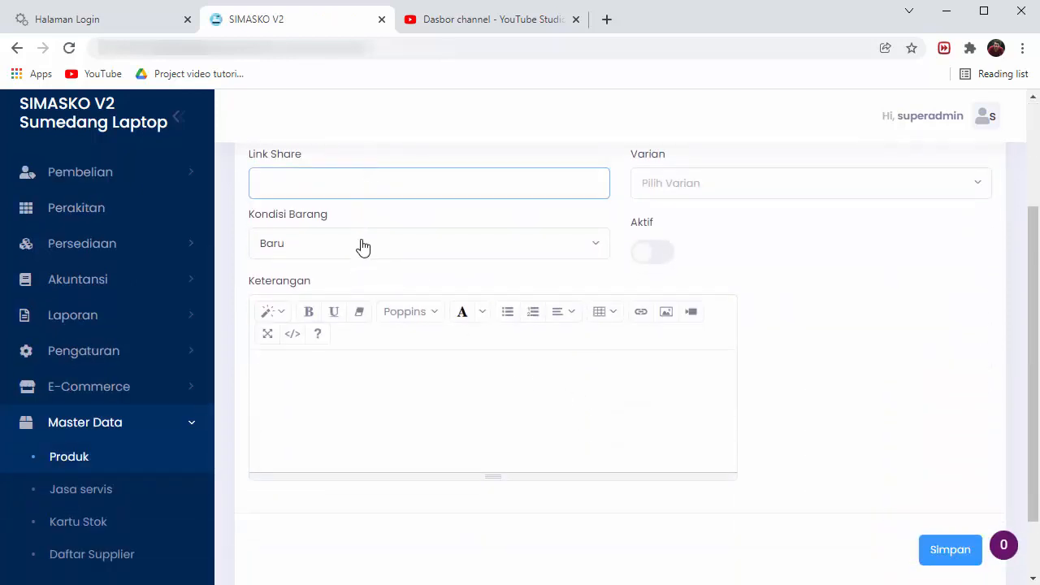
pyautogui.click(360, 244)
pyautogui.click(834, 271)
pyautogui.click(817, 200)
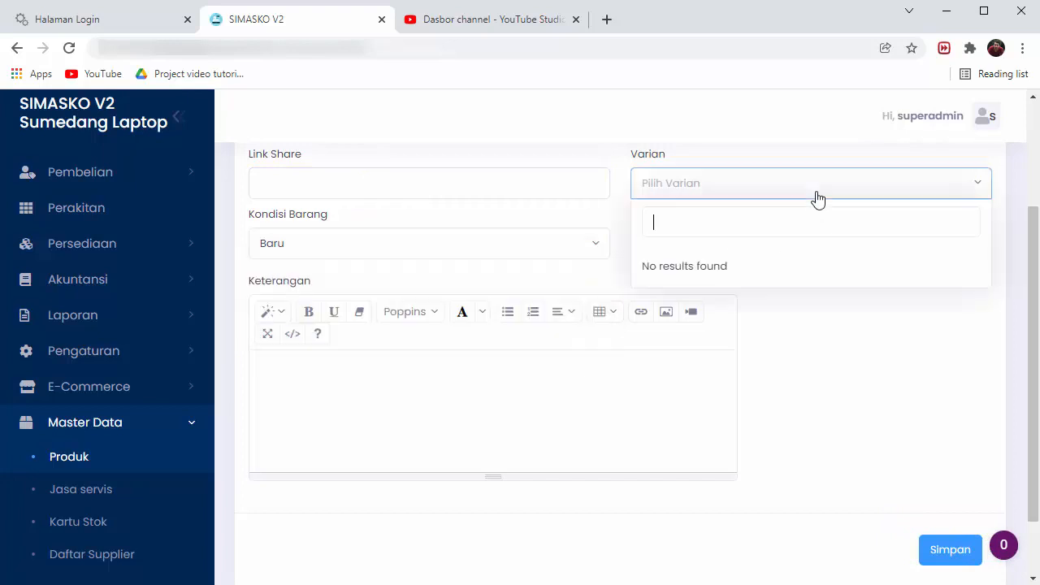
pyautogui.click(820, 361)
pyautogui.scroll(2, 812, 446)
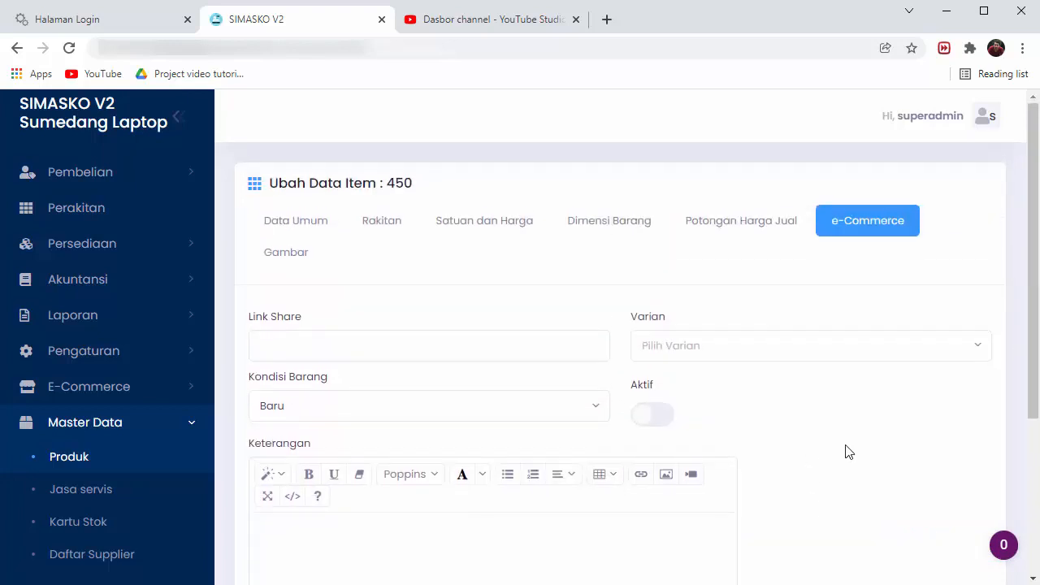
# Switch on the product's Aktif option for e-Commerce, check its Data Umum details and return to the e-Commerce settings.
pyautogui.click(653, 415)
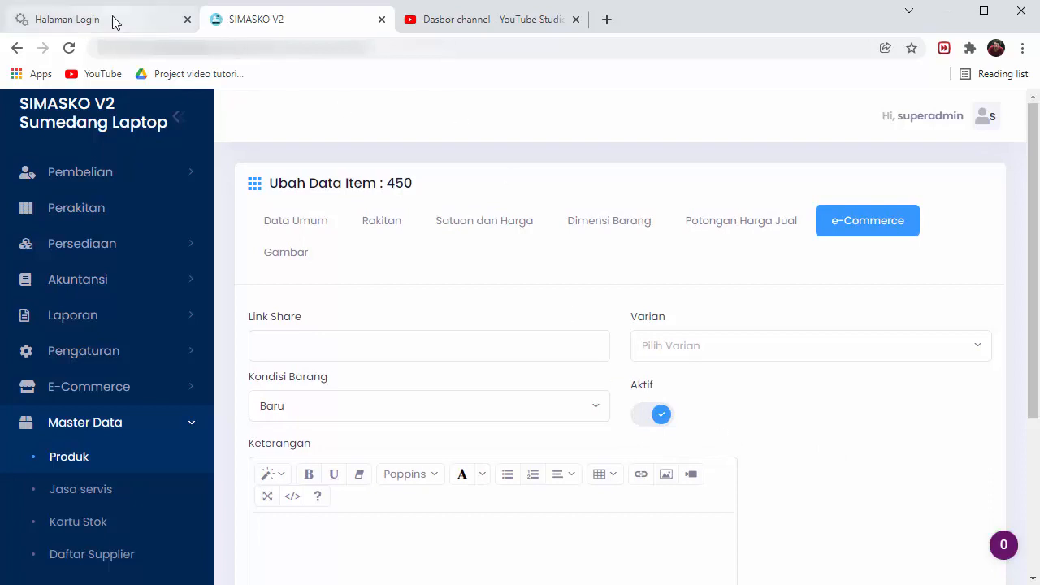
pyautogui.click(307, 224)
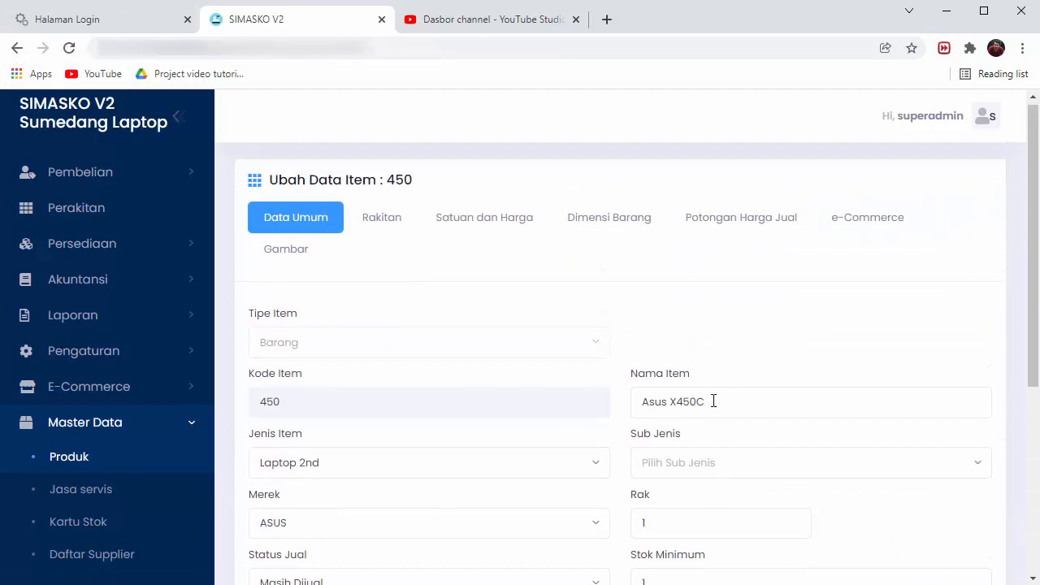
pyautogui.click(876, 227)
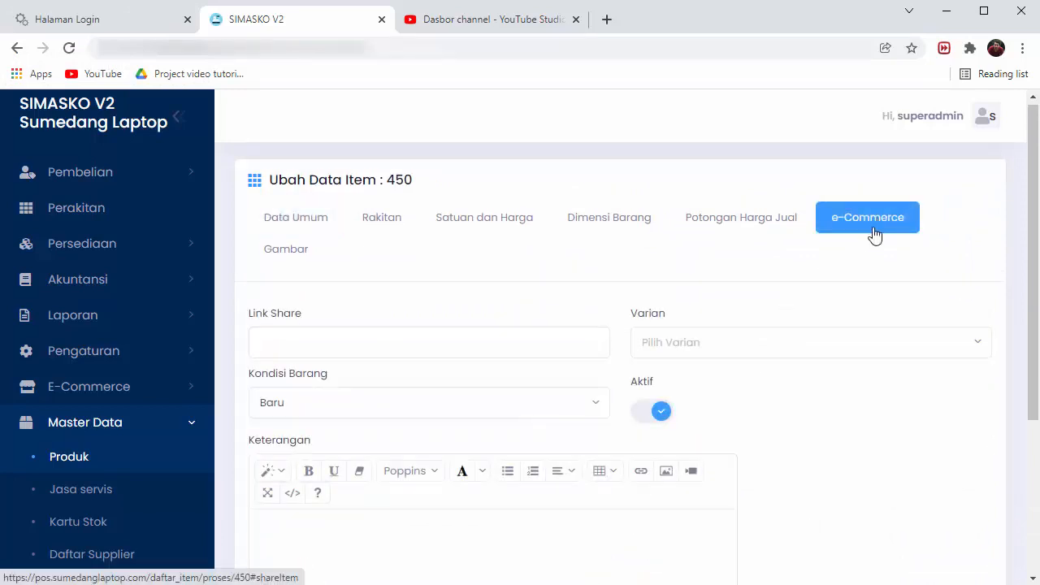
# Switch off the product's Aktif option for e-Commerce and expand Data Lainnya under Master Data to show all its lists.
pyautogui.click(647, 411)
pyautogui.scroll(-2, 84, 464)
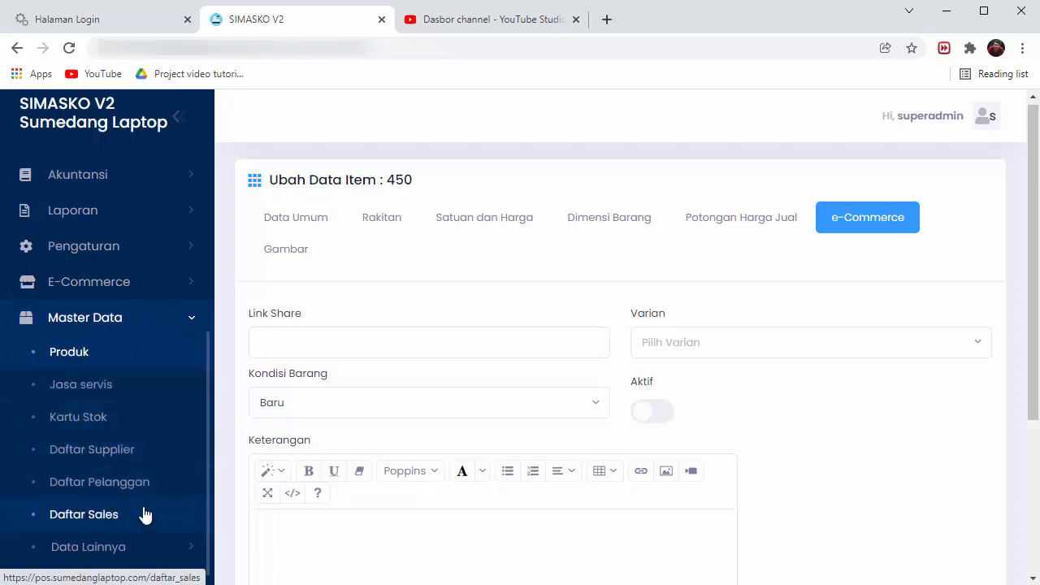
pyautogui.click(155, 548)
pyautogui.scroll(-4, 156, 501)
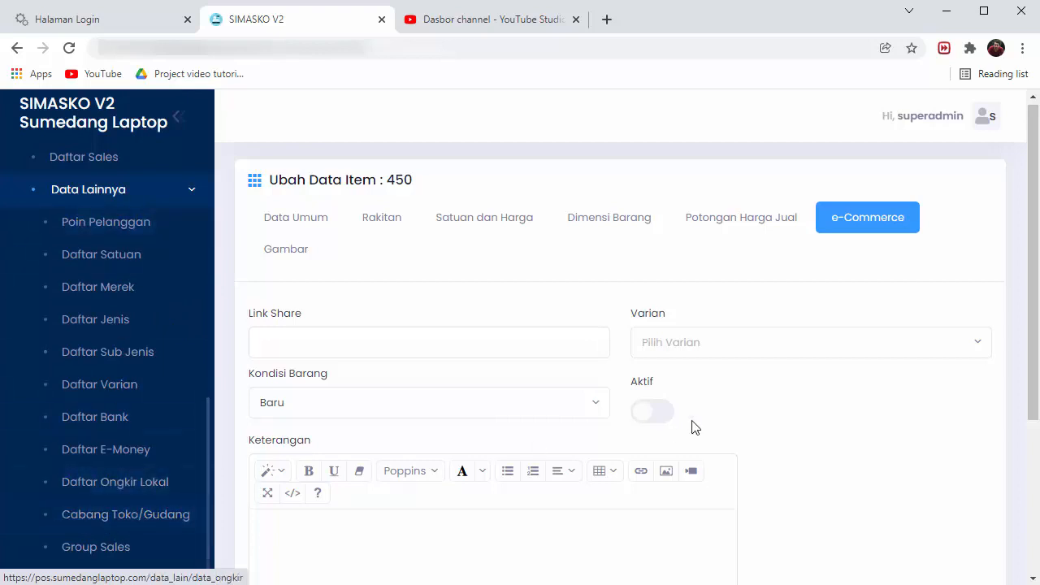
pyautogui.scroll(-3, 692, 426)
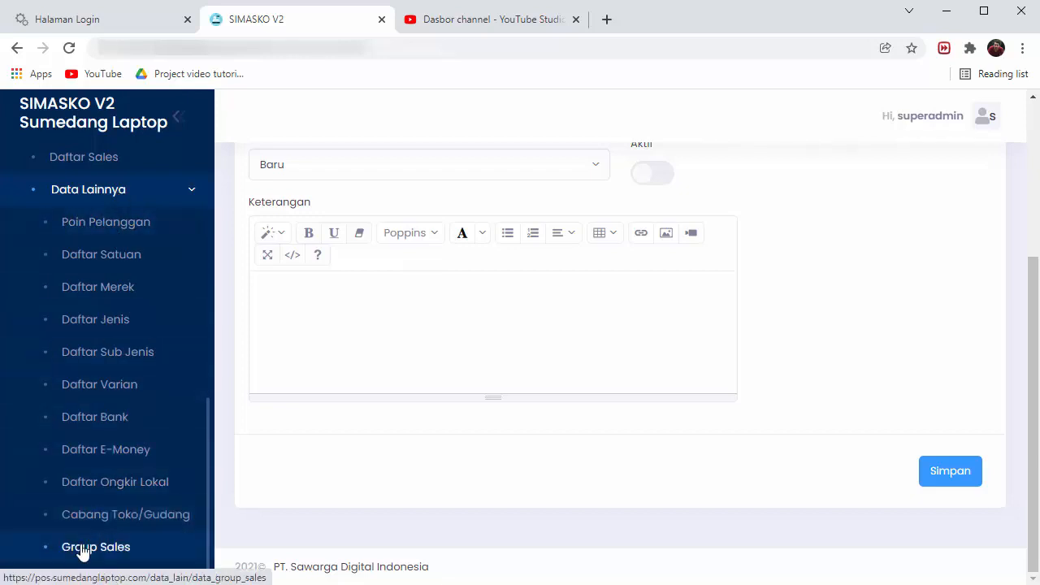
# View the Daftar Ongkir Lokal list, then examine the add-data form of Daftar Bank and cancel it.
pyautogui.click(143, 497)
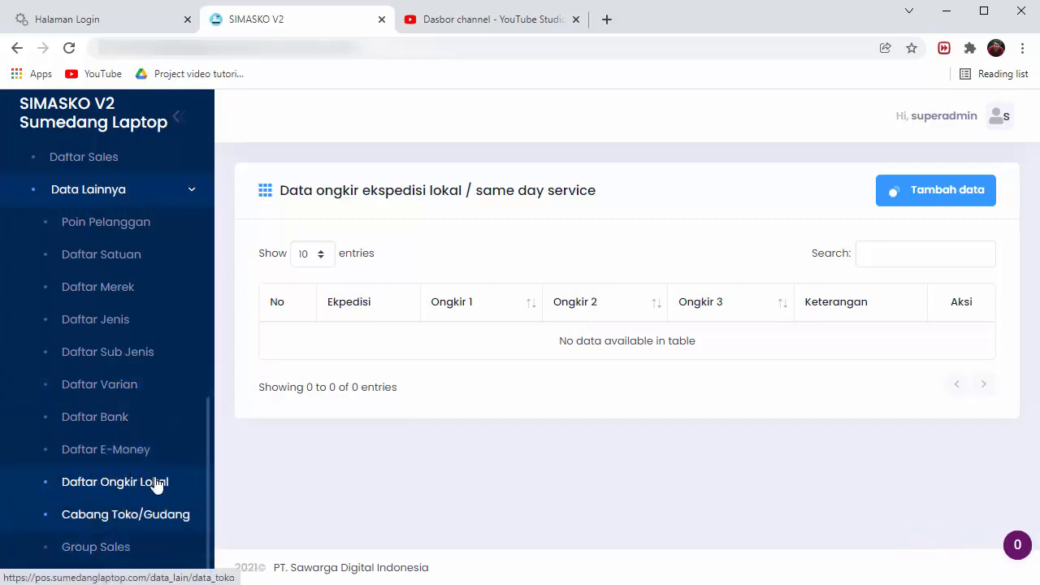
pyautogui.click(111, 422)
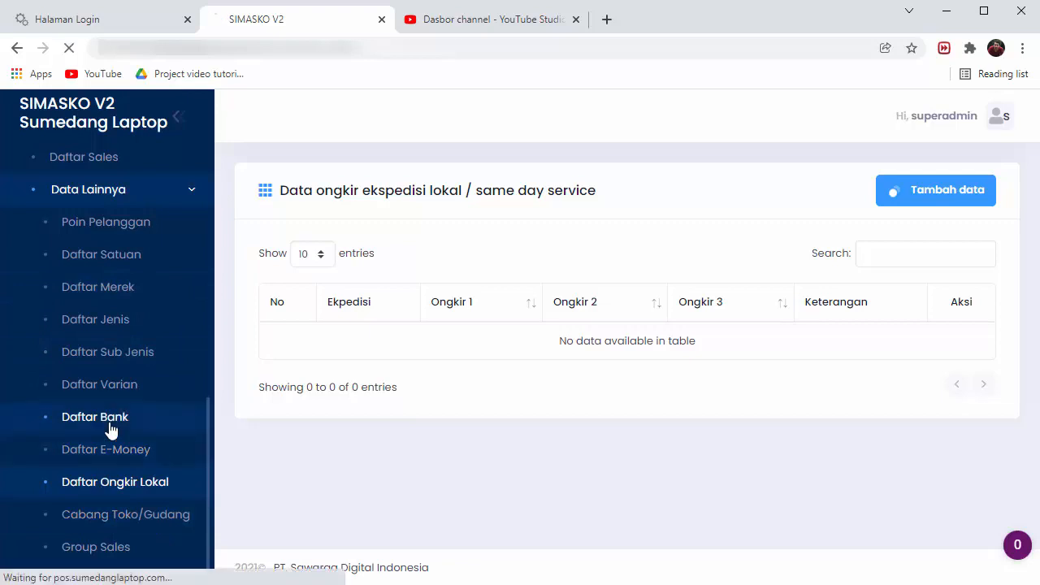
pyautogui.click(944, 195)
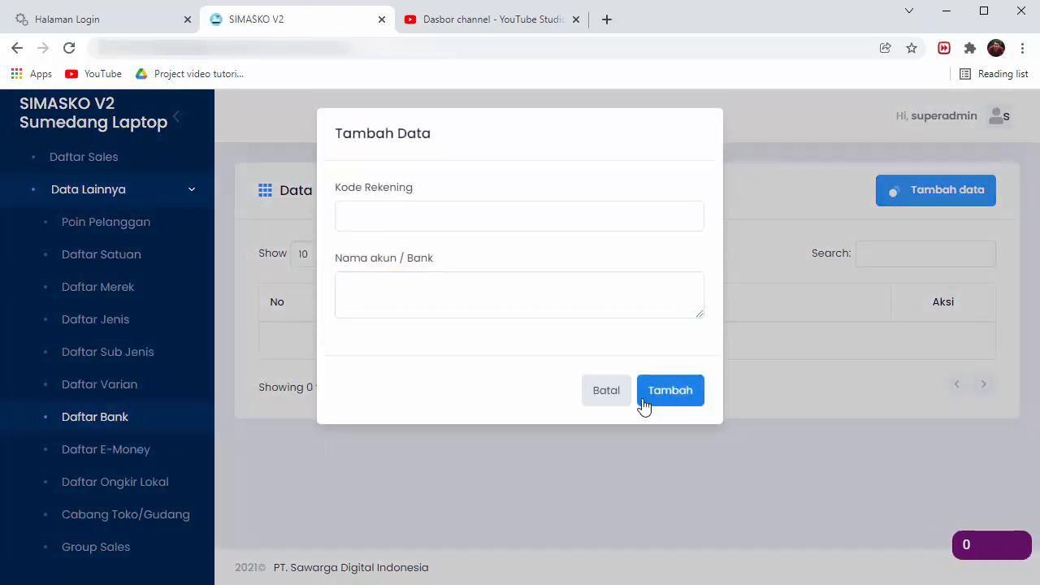
pyautogui.click(605, 395)
# Open the Daftar E-Money list, examine the Kode / Penyedia E-money field in its add-data form and cancel the form.
pyautogui.click(114, 450)
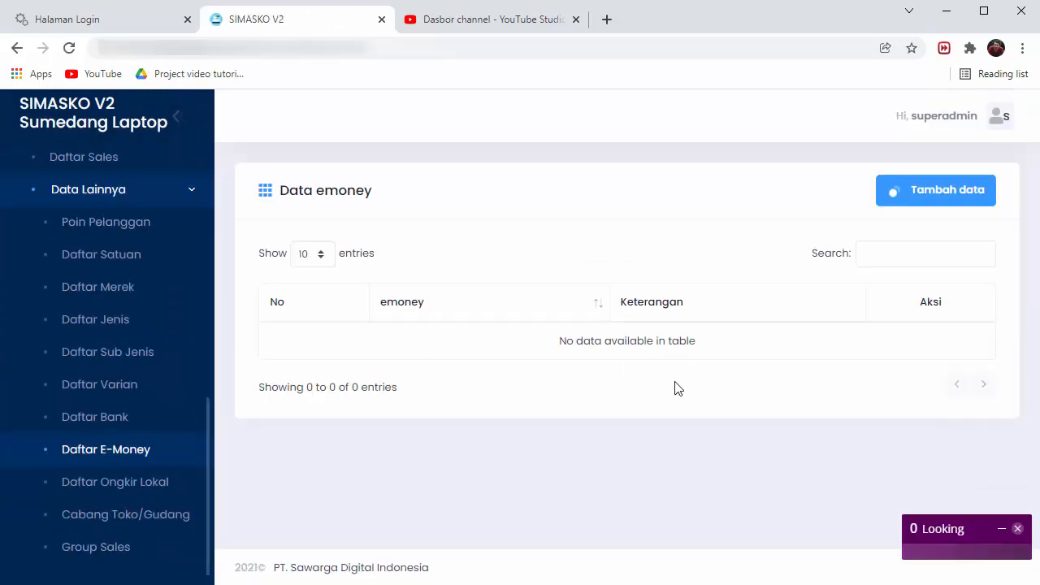
pyautogui.click(934, 203)
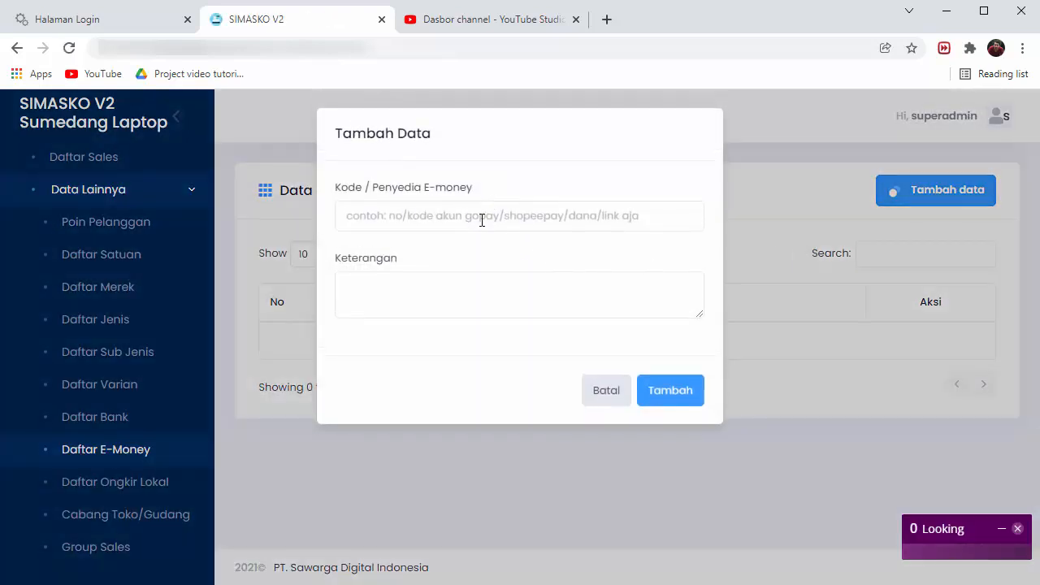
pyautogui.click(481, 218)
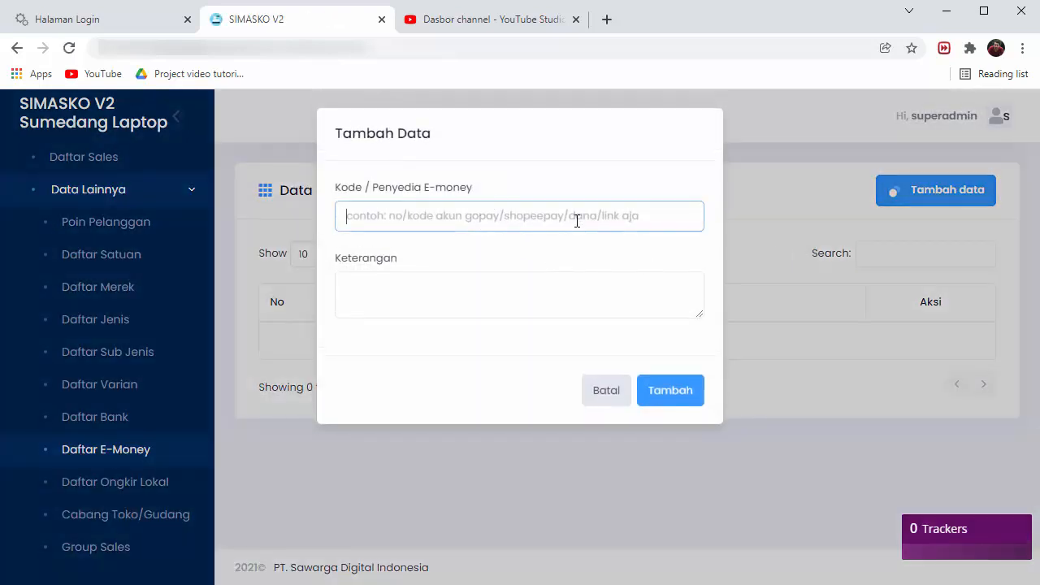
pyautogui.click(599, 398)
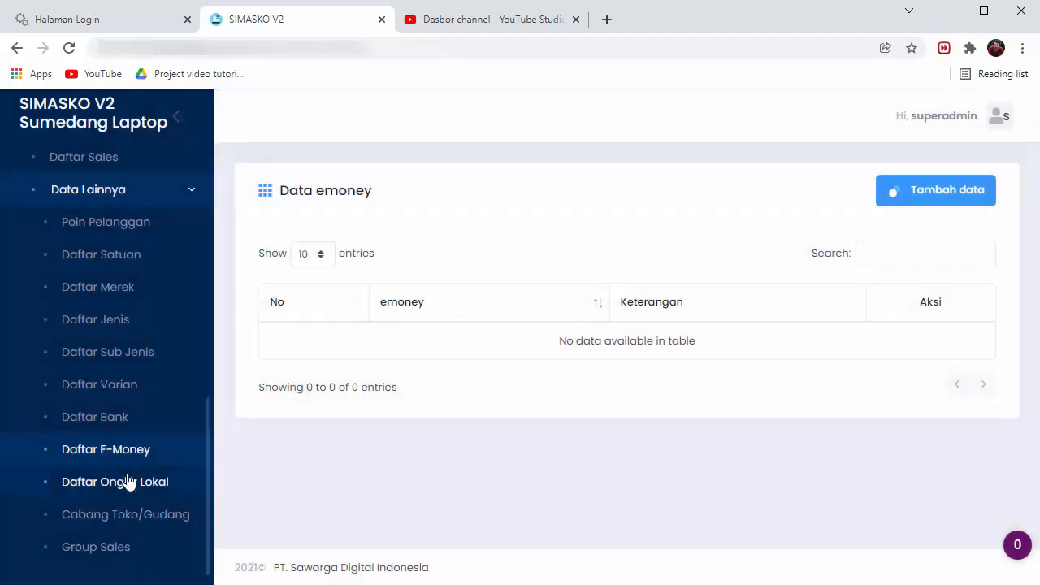
# View the Group Sales list under Data Lainnya, then collapse Master Data to return to the main modules.
pyautogui.click(108, 553)
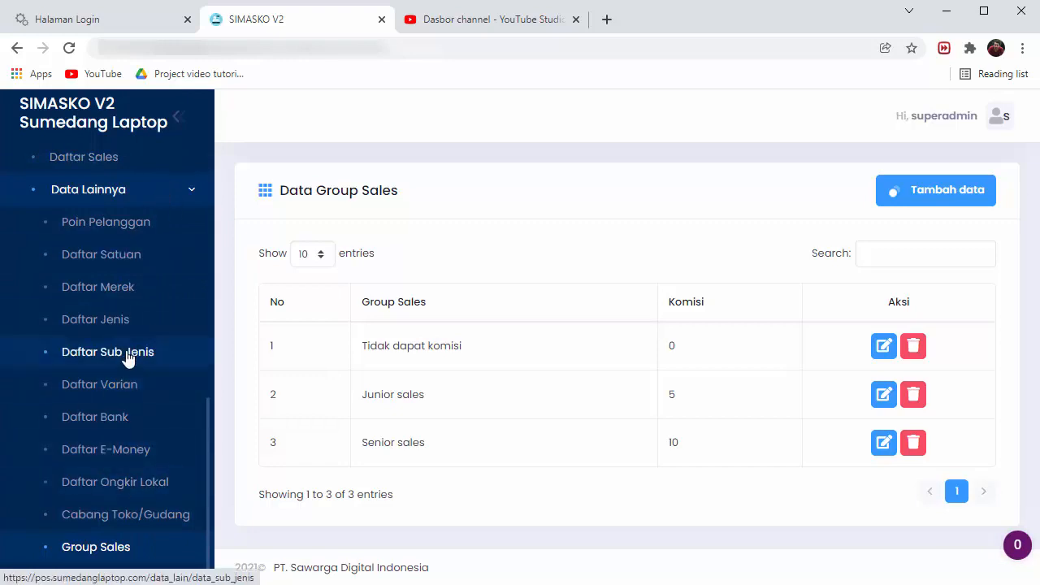
pyautogui.scroll(7, 128, 357)
pyautogui.scroll(-7, 128, 357)
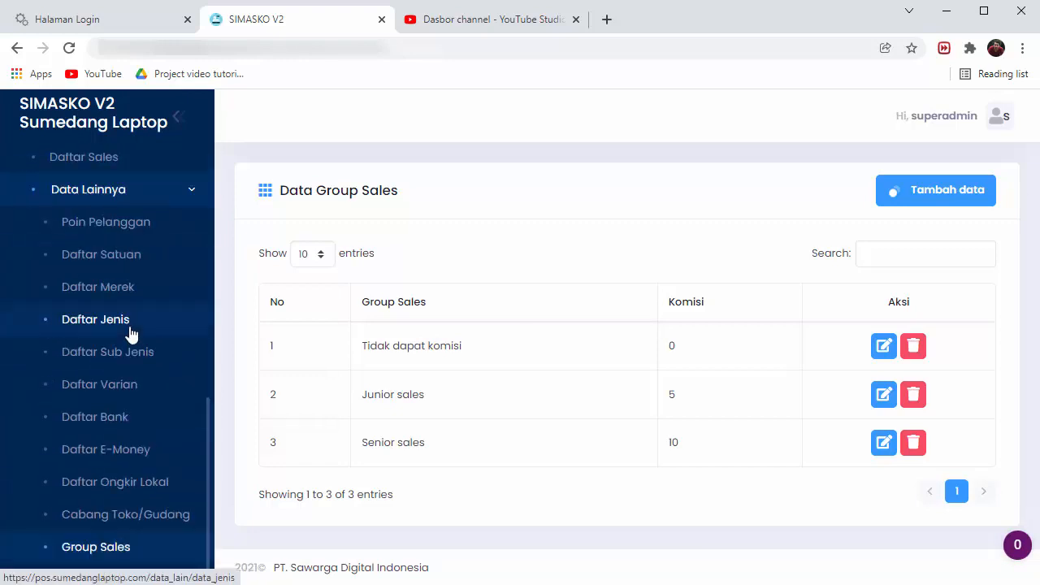
pyautogui.scroll(3, 130, 333)
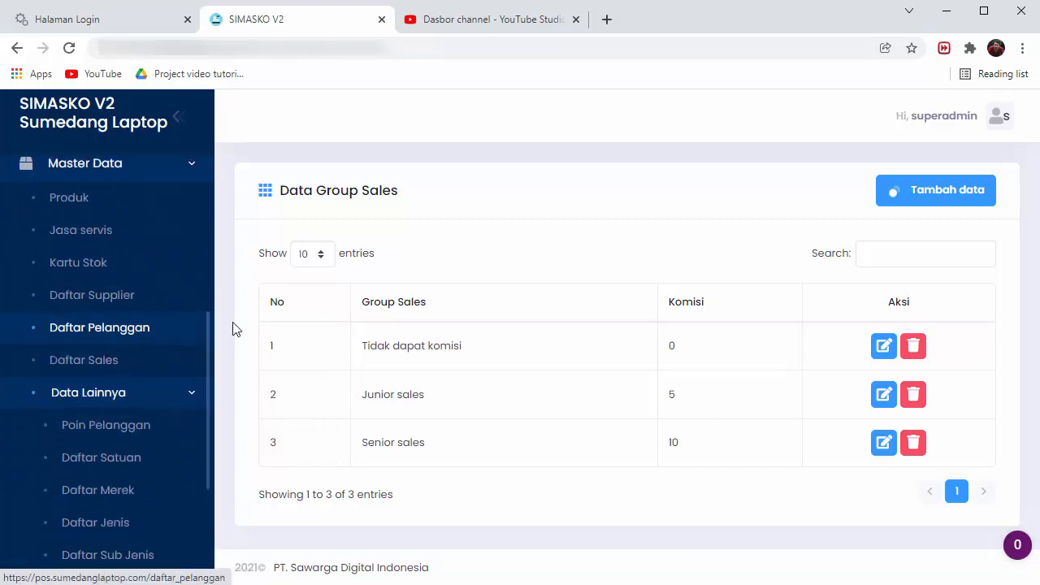
pyautogui.click(186, 167)
pyautogui.scroll(3, 144, 276)
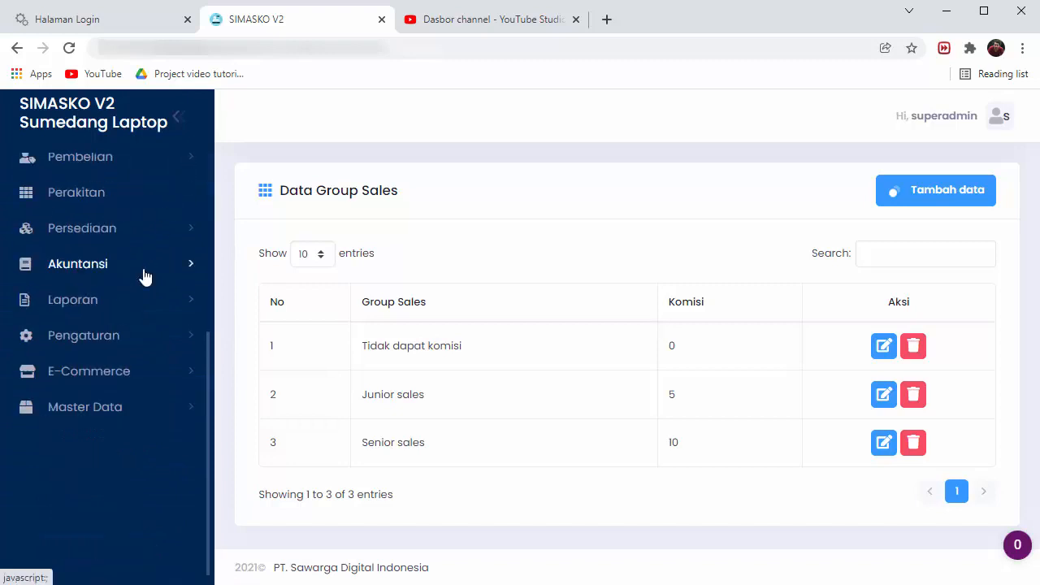
pyautogui.scroll(3, 144, 276)
# Open the Dashboard and examine its income and sales figures, Produk Terlaris, Top Servis and Stok Toko.
pyautogui.click(154, 20)
pyautogui.click(271, 22)
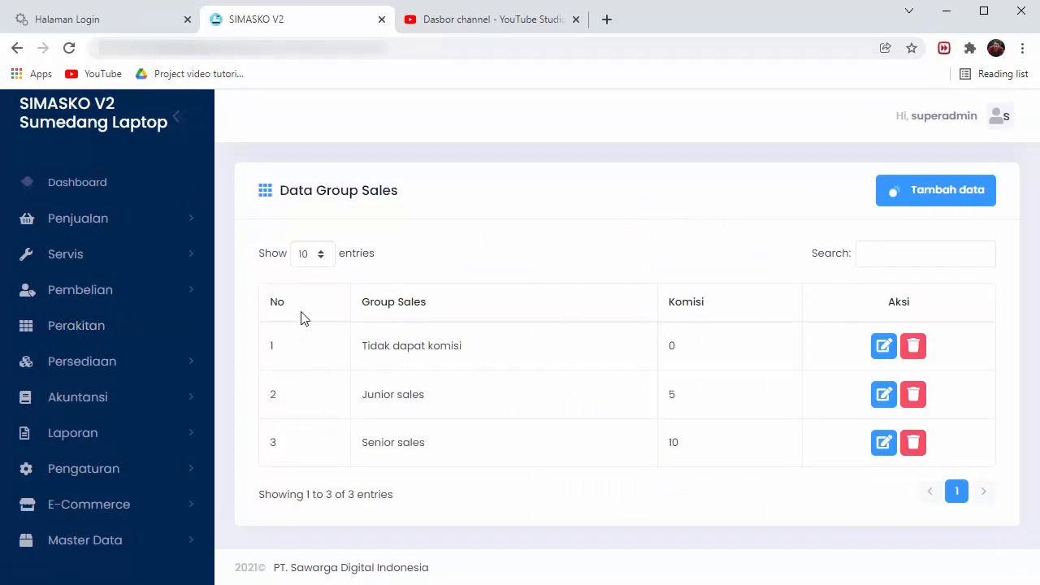
pyautogui.click(72, 185)
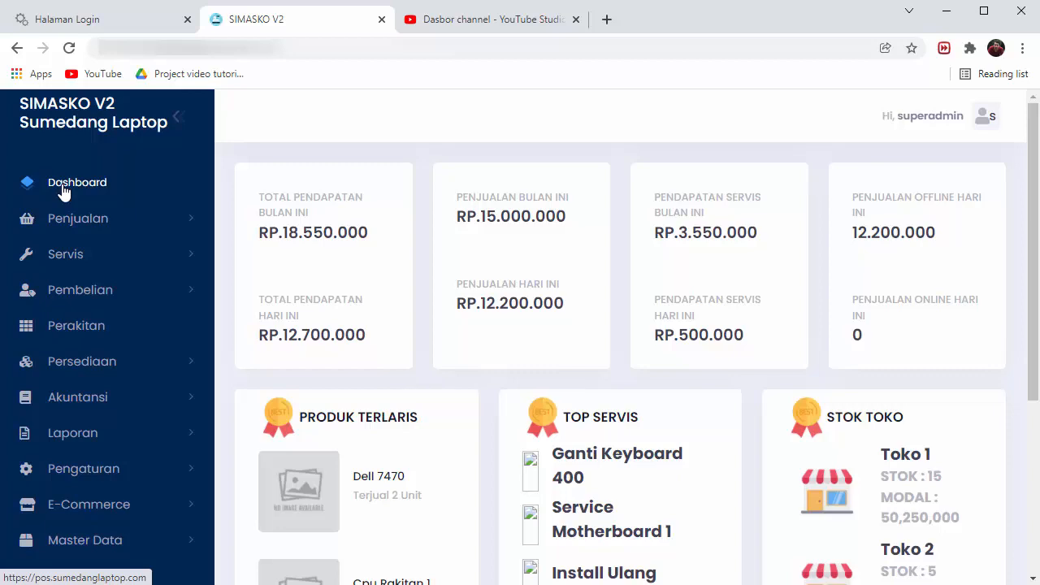
pyautogui.scroll(-1, 673, 393)
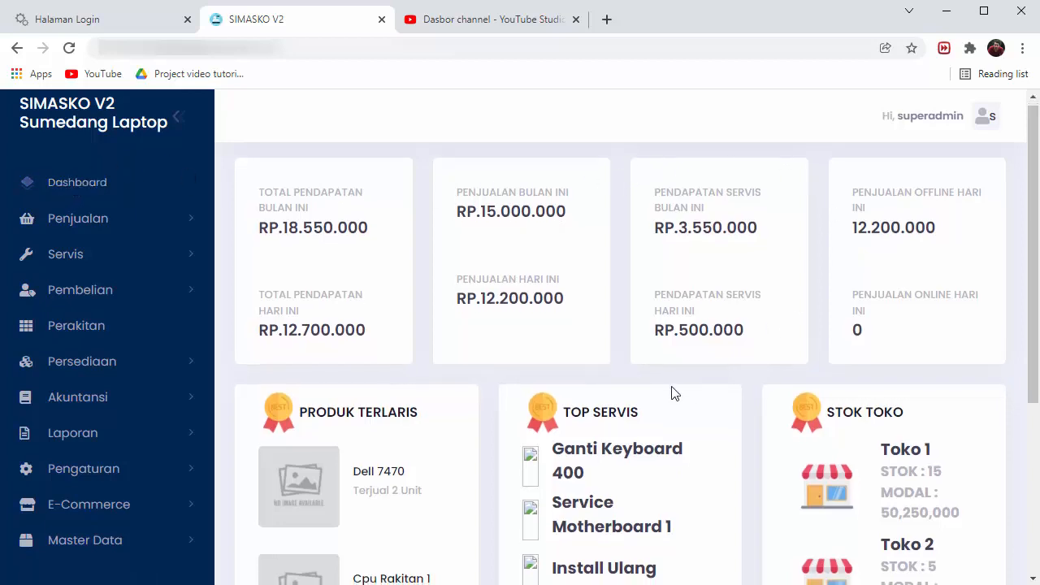
pyautogui.scroll(-4, 673, 393)
pyautogui.scroll(4, 673, 393)
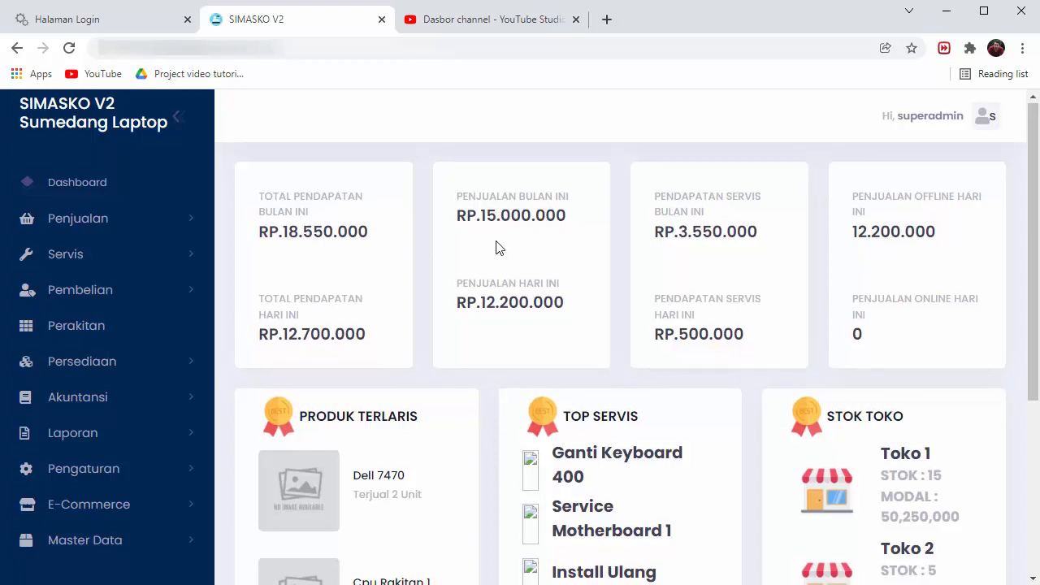
pyautogui.scroll(-4, 499, 248)
pyautogui.scroll(4, 500, 248)
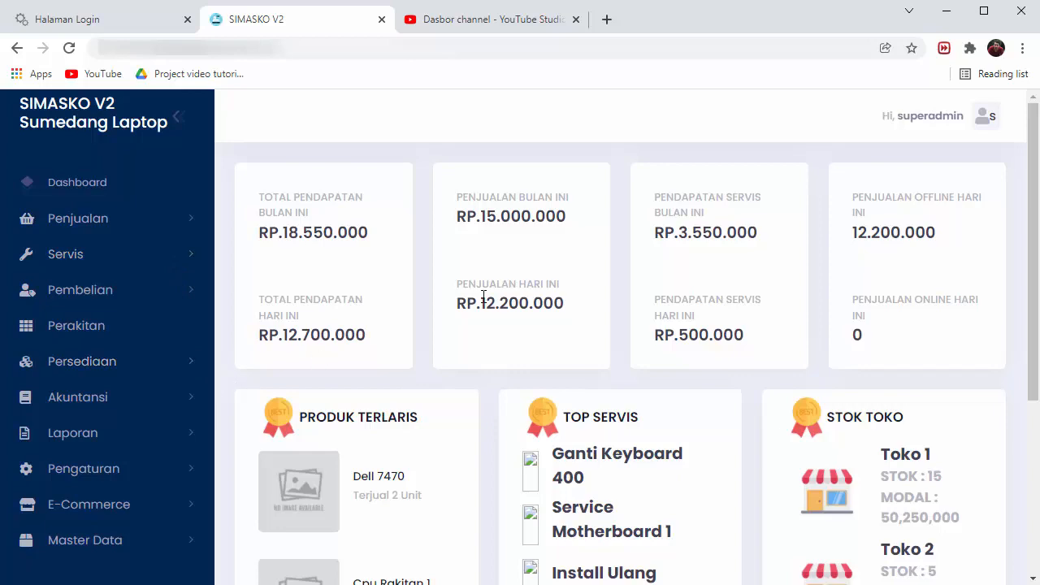
# Compare the Sumedang Laptop login page in the Halaman Login tab with the SIMASKO V2 Dashboard.
pyautogui.click(111, 17)
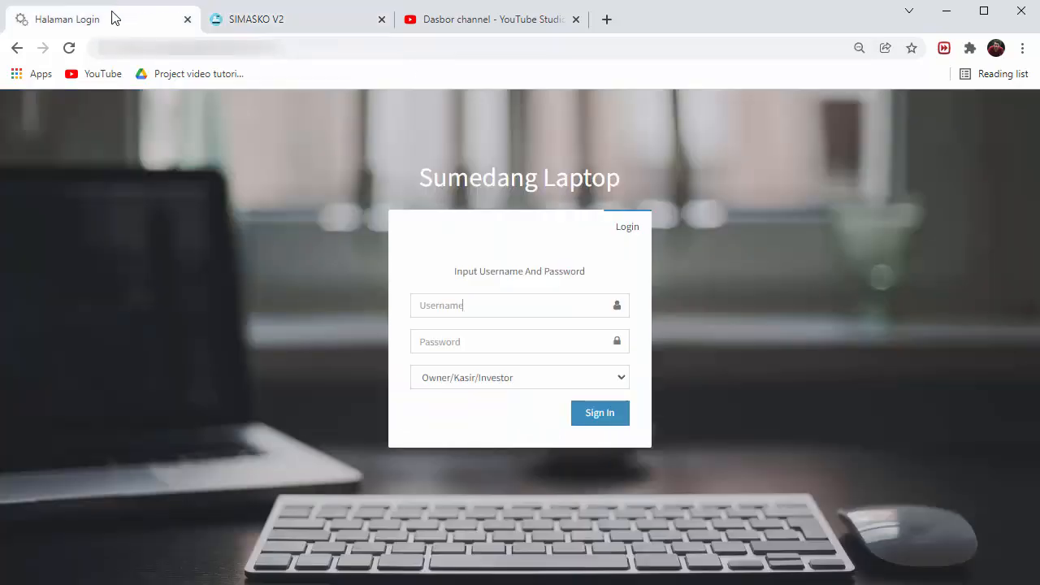
pyautogui.click(314, 33)
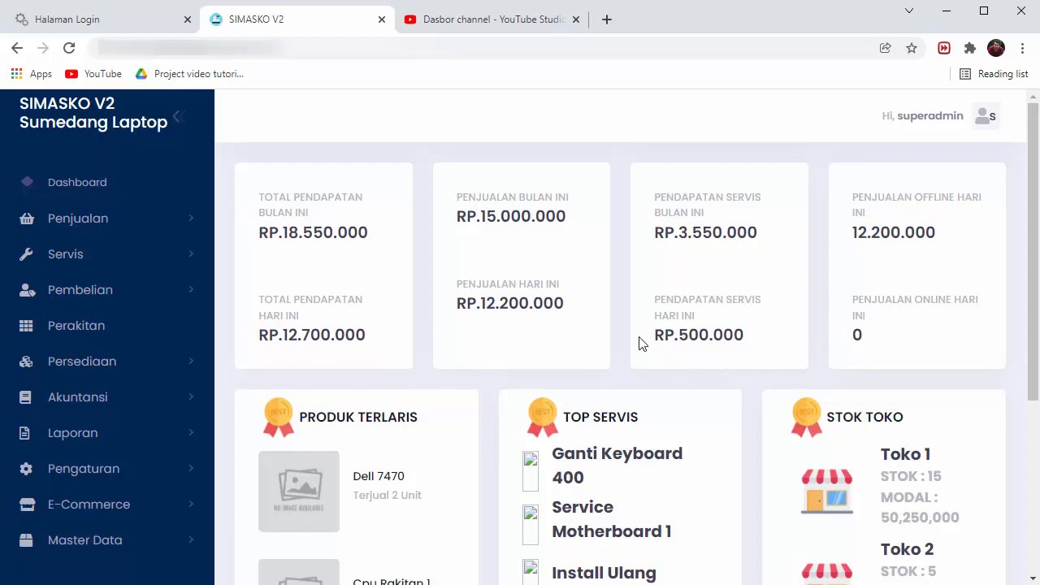
pyautogui.scroll(-3, 329, 280)
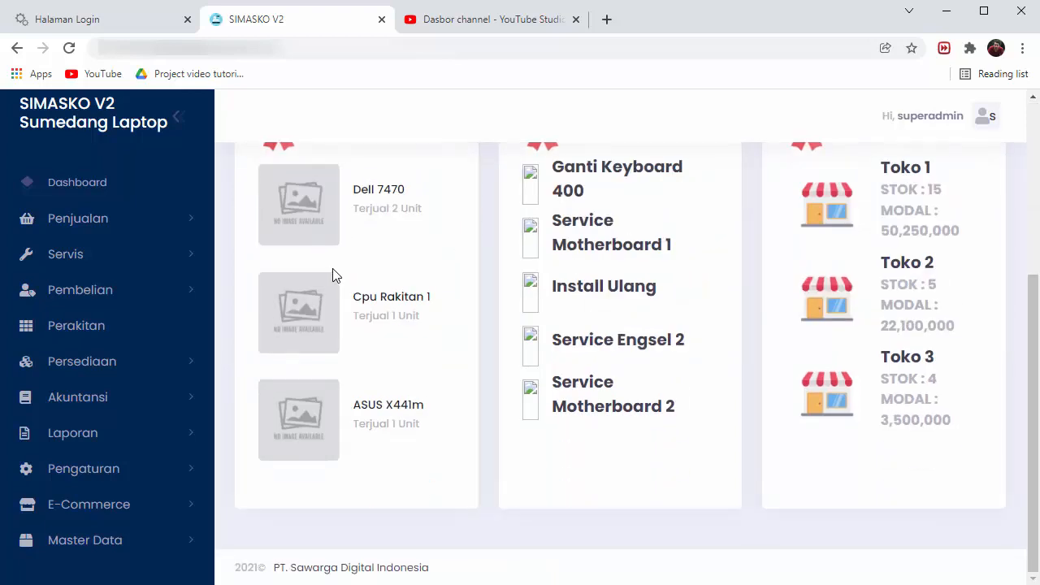
pyautogui.scroll(3, 333, 270)
pyautogui.scroll(-3, 334, 274)
pyautogui.scroll(3, 309, 266)
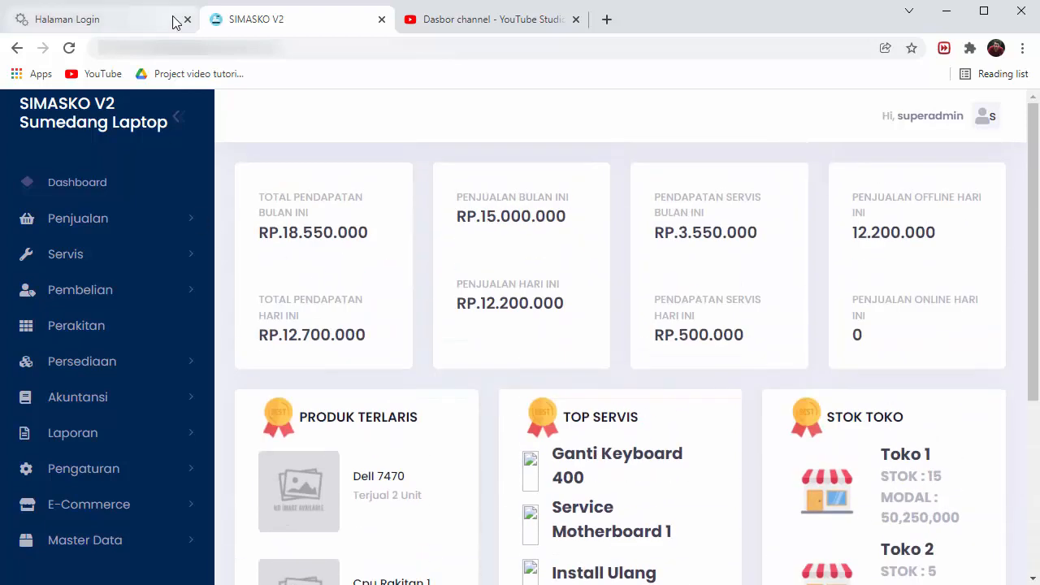
pyautogui.click(98, 21)
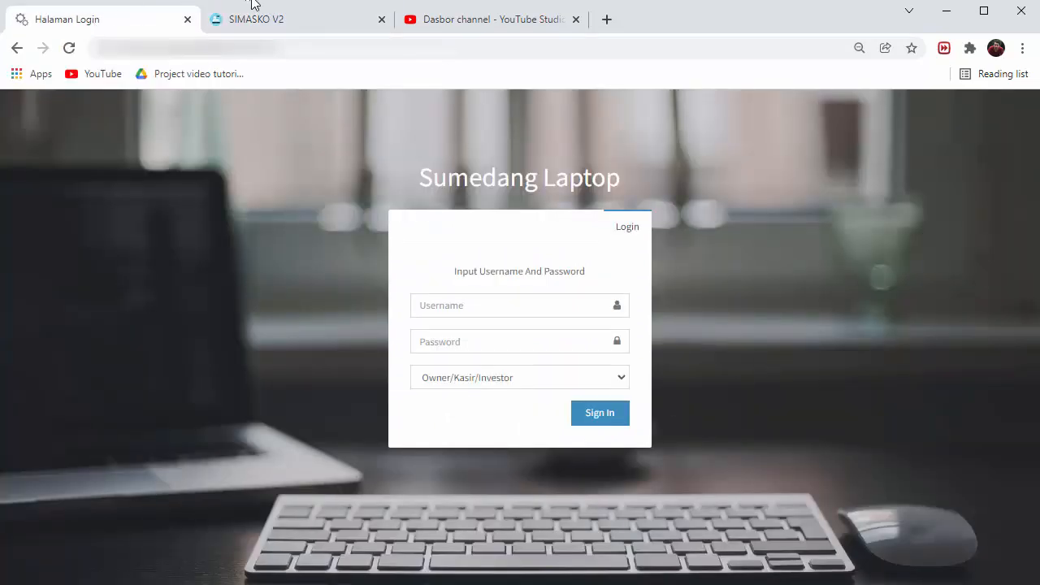
pyautogui.click(260, 24)
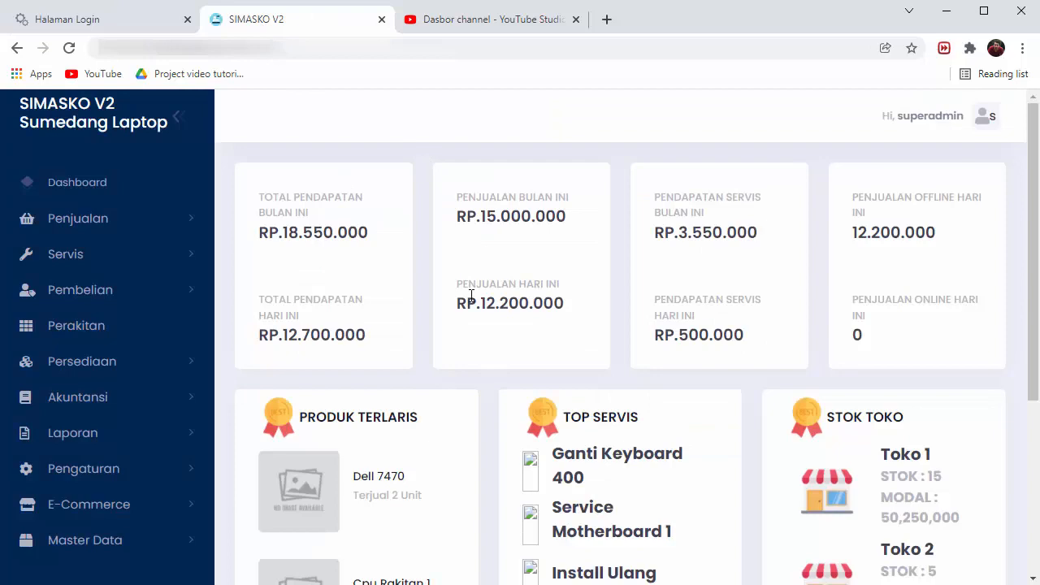
# Review the Dashboard's summary cards and its best-product, top-service and store-stock sections, briefly revisiting the Halaman Login page.
pyautogui.scroll(-1, 504, 402)
pyautogui.scroll(-3, 504, 406)
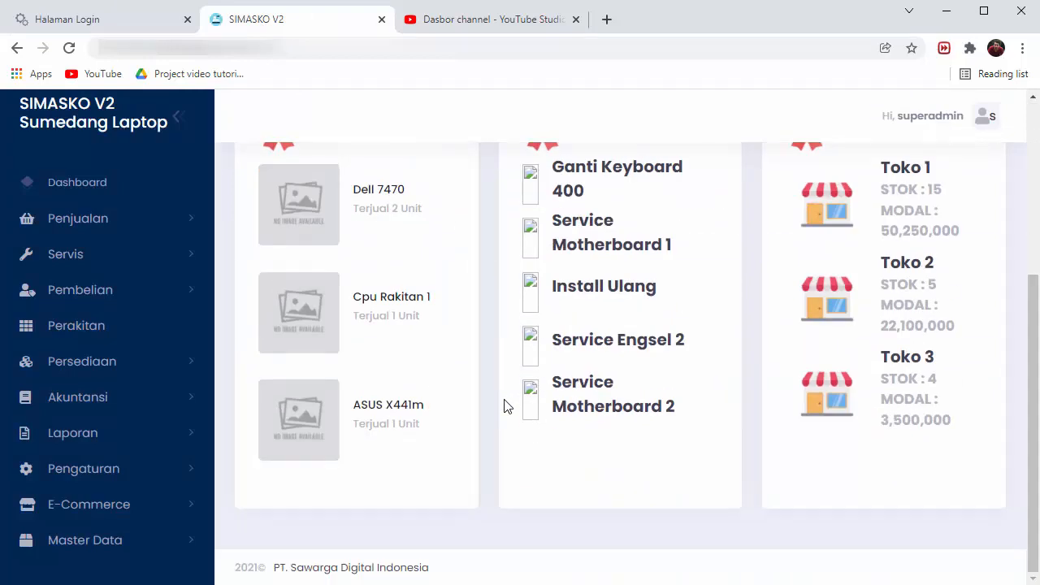
pyautogui.scroll(4, 503, 404)
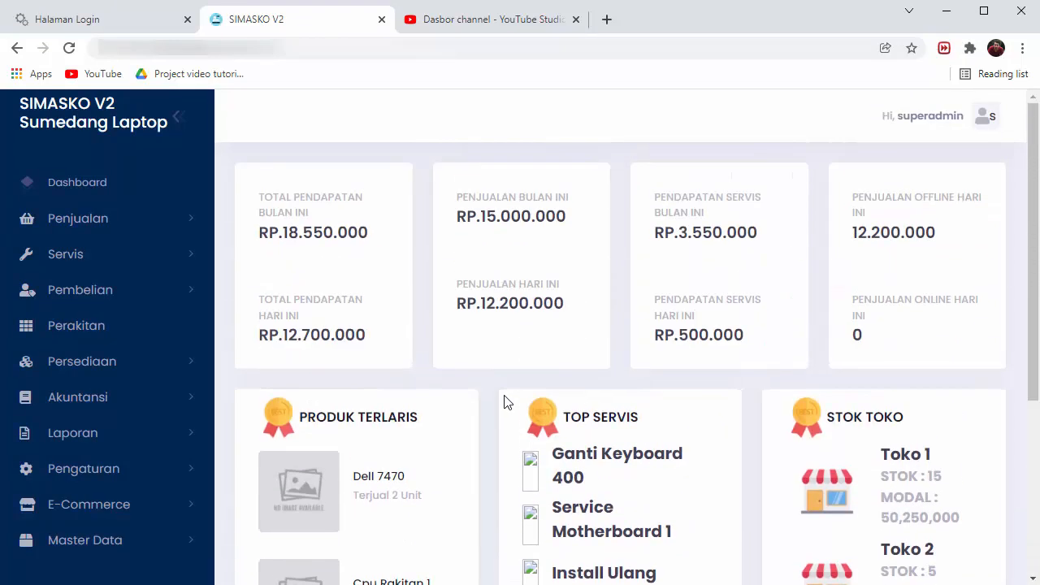
pyautogui.click(106, 22)
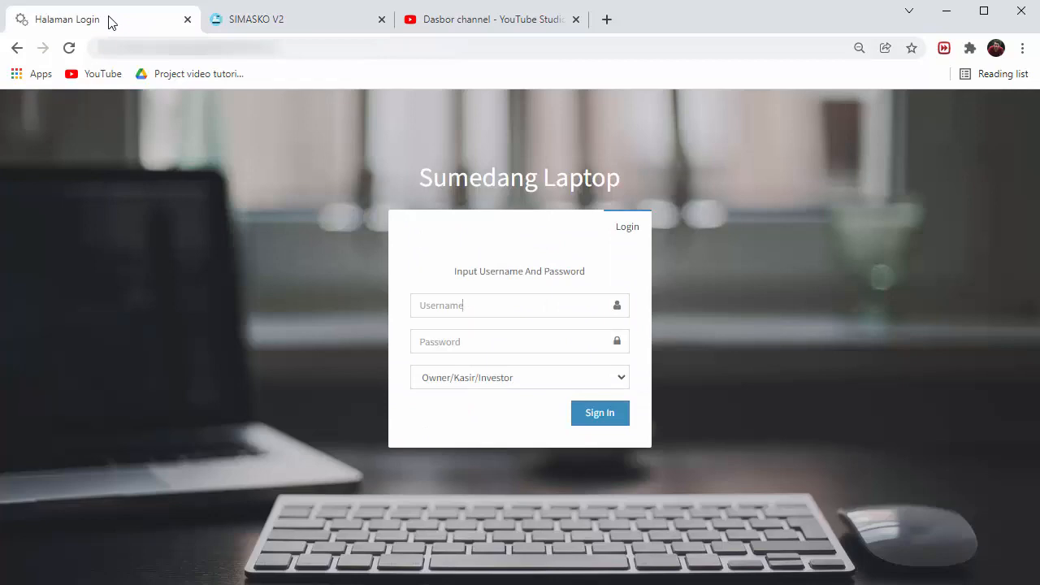
pyautogui.click(273, 30)
pyautogui.scroll(-4, 672, 401)
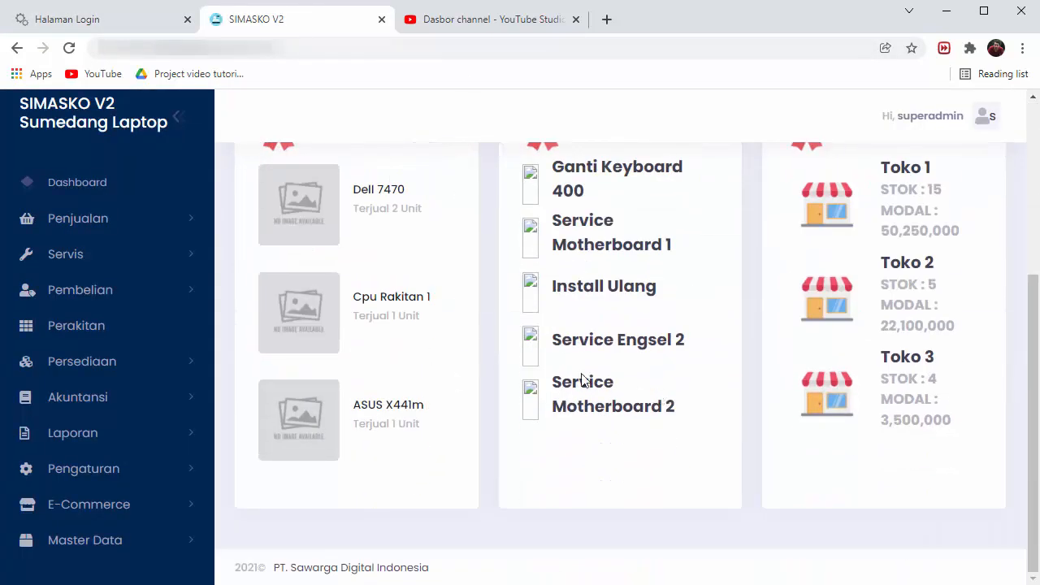
pyautogui.scroll(4, 574, 436)
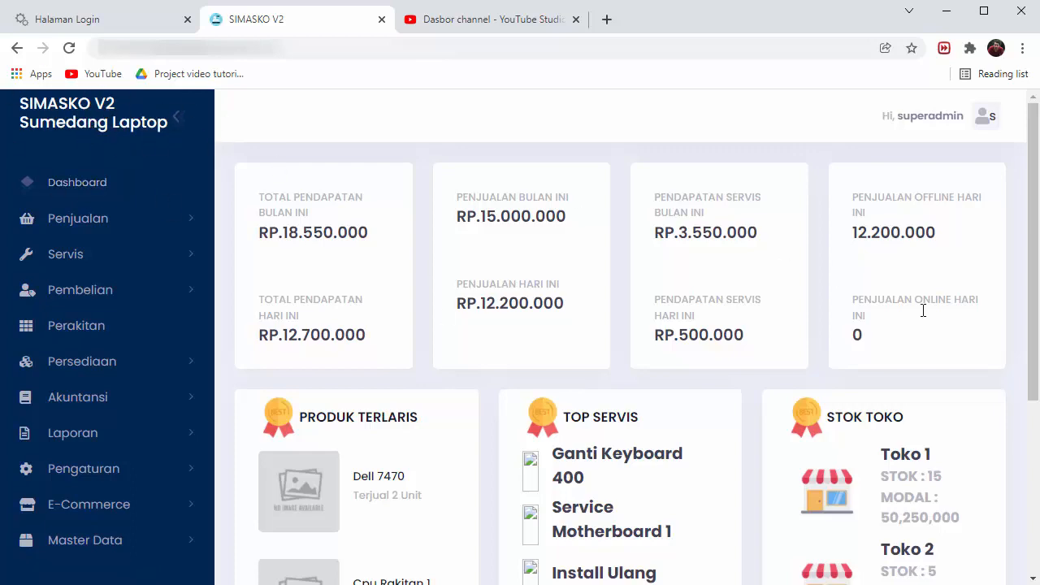
pyautogui.scroll(-4, 864, 451)
pyautogui.scroll(4, 859, 453)
pyautogui.scroll(-4, 671, 401)
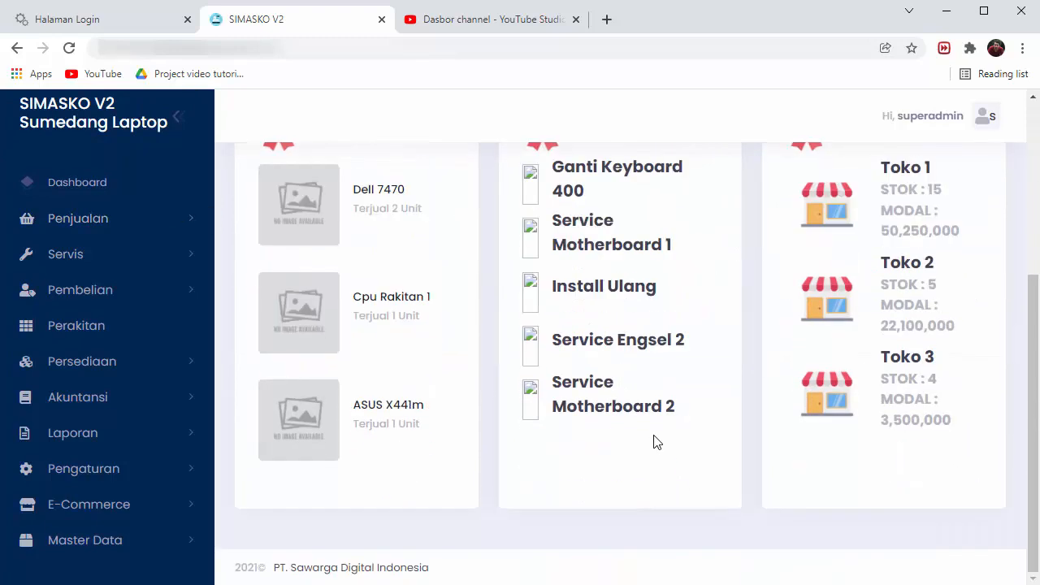